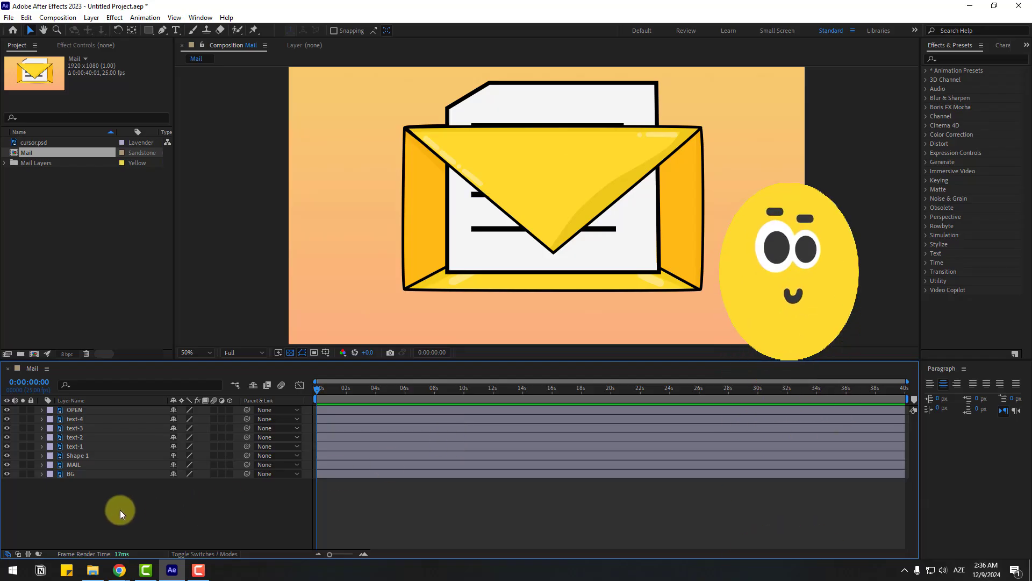
Step: Add a null object to the Mail composition and centre its anchor point within the null
right_click(118, 508)
mouse_move(234, 382)
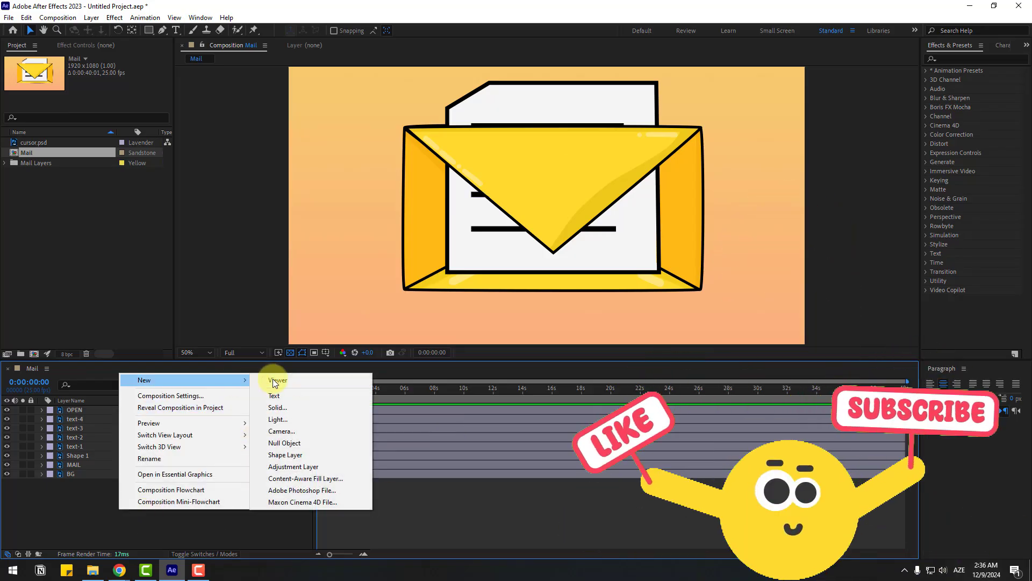
click(281, 443)
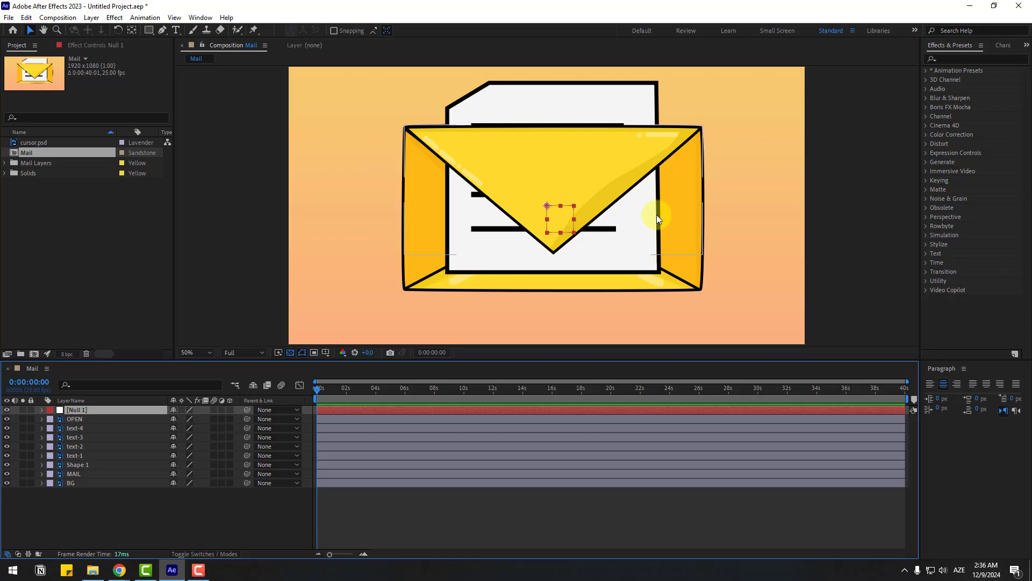
double_click(132, 30)
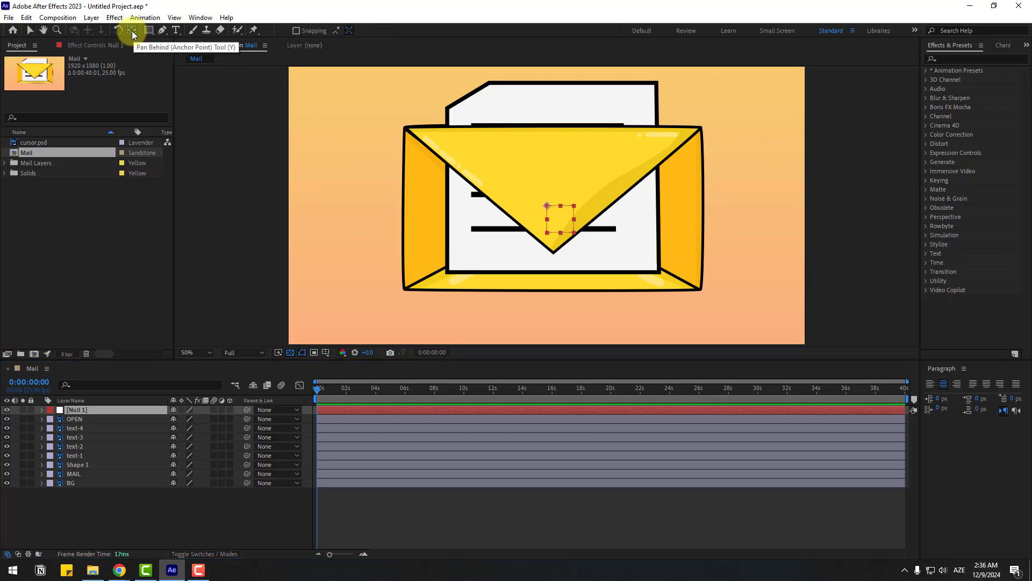
click(29, 31)
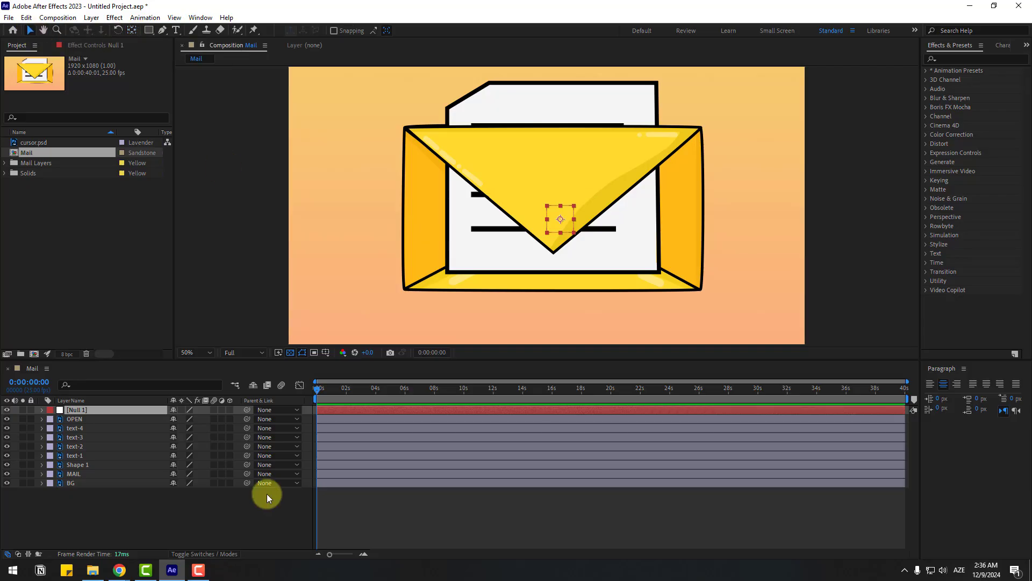
Step: Parent all layers from OPEN down to MAIL to the Null 1 layer and lock the BG layer
click(79, 418)
shift+click(81, 473)
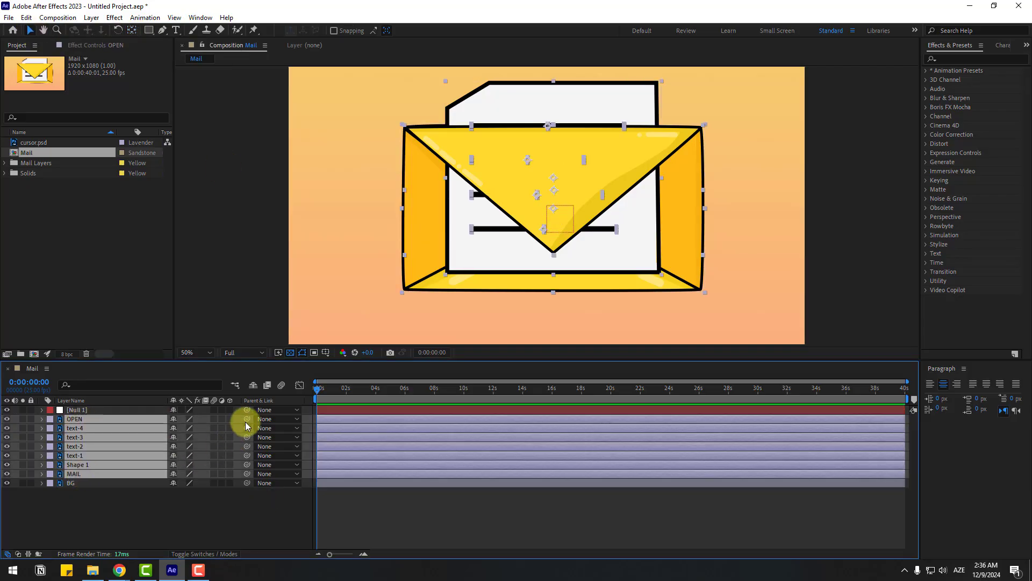
drag(247, 419, 76, 410)
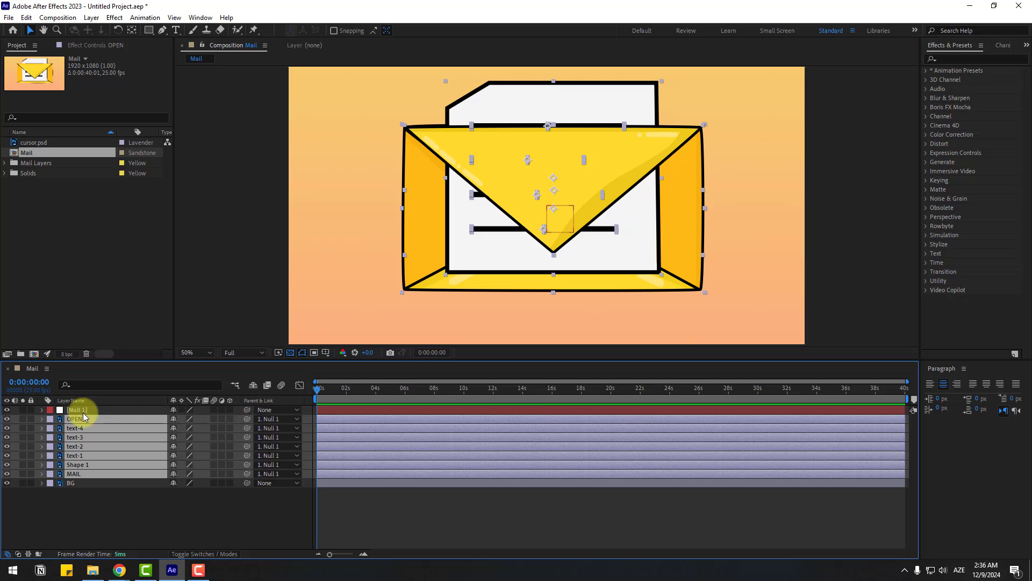
click(72, 482)
click(30, 482)
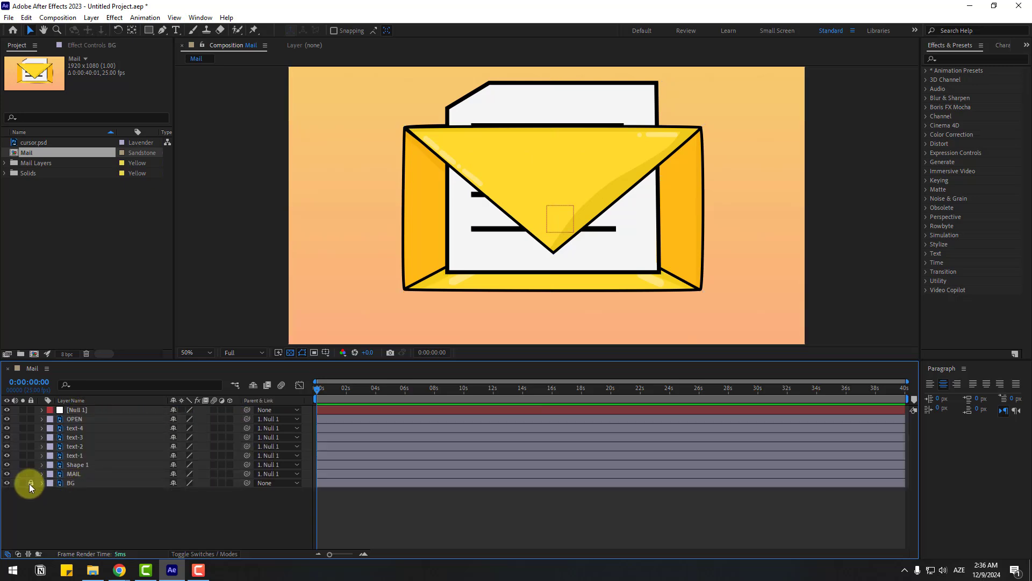
Step: Scale the Null 1 layer to 71% so the whole envelope shrinks with it
click(80, 411)
key(s)
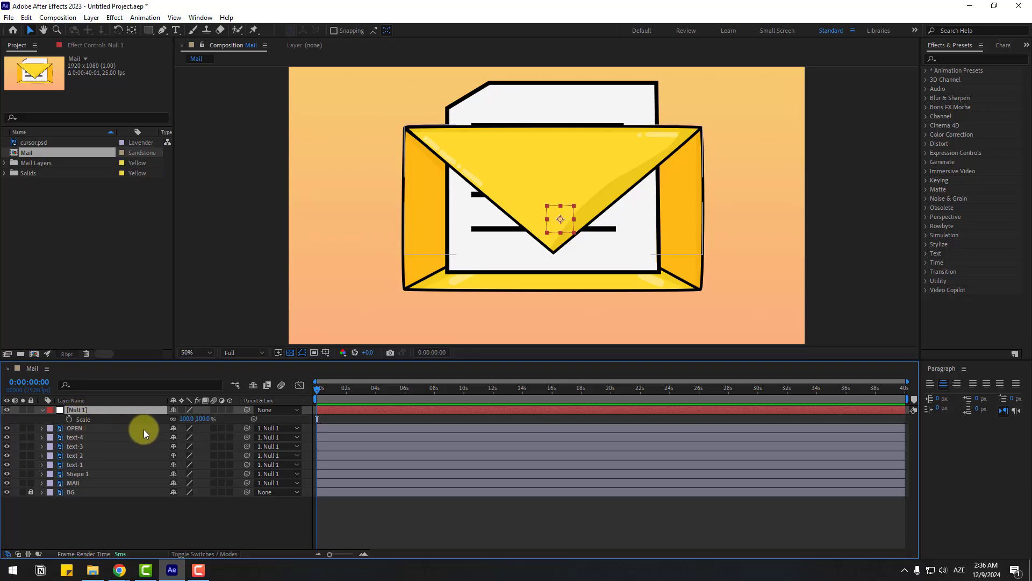
drag(188, 424, 168, 418)
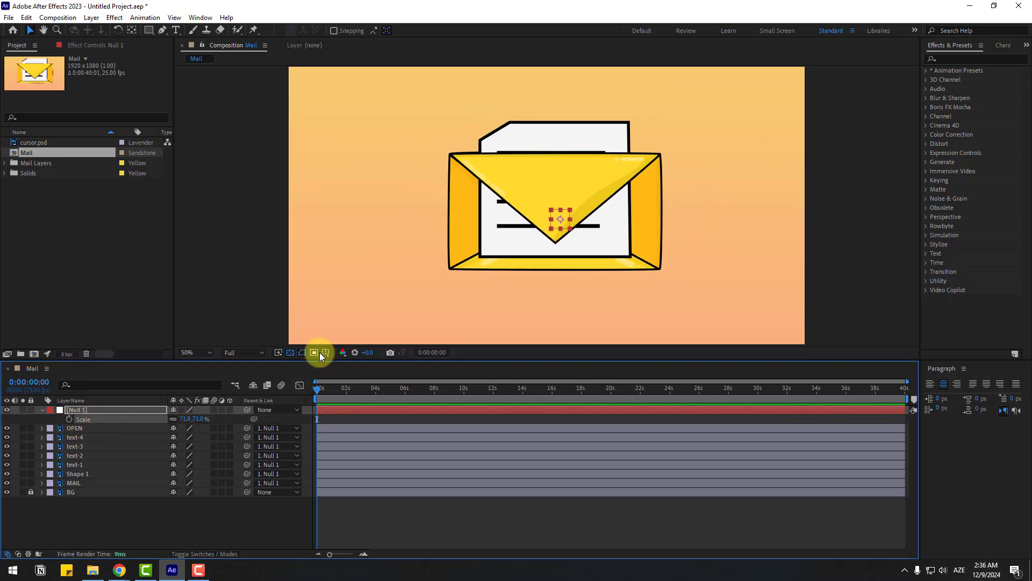
Step: Show the Title/Action Safe guides and move the null so the envelope is centred in the frame
click(323, 353)
click(384, 366)
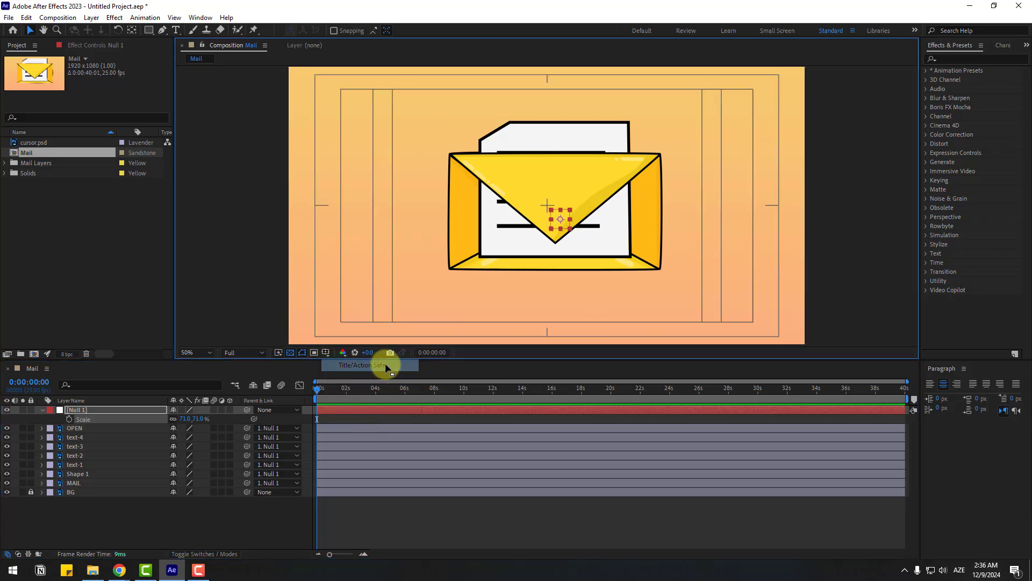
drag(562, 218, 553, 229)
click(43, 410)
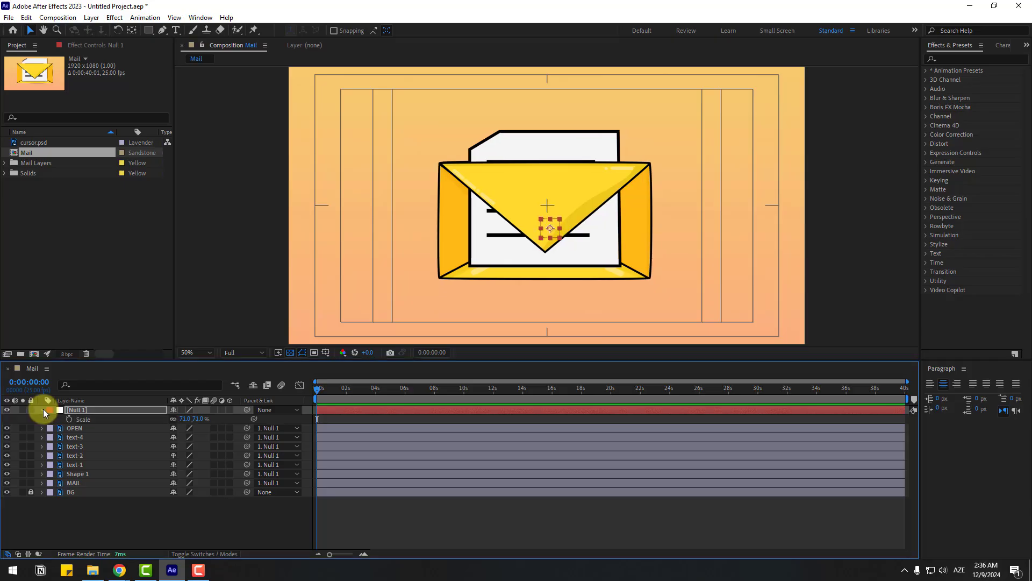
click(43, 410)
Step: Identify the paper by toggling the Shape 1 layer's visibility, and rename that layer DOC
click(92, 465)
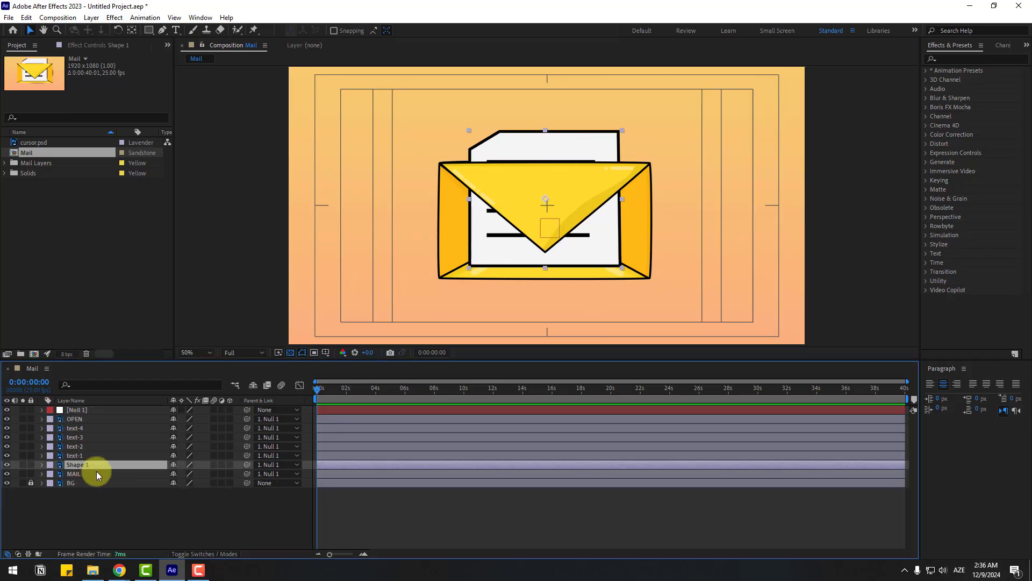
click(7, 464)
click(7, 465)
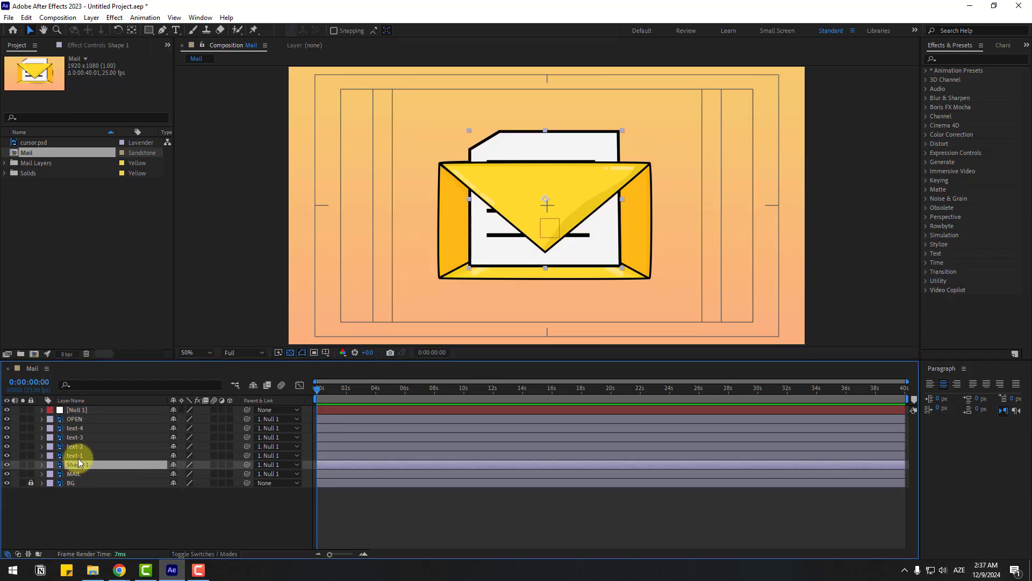
key(Return)
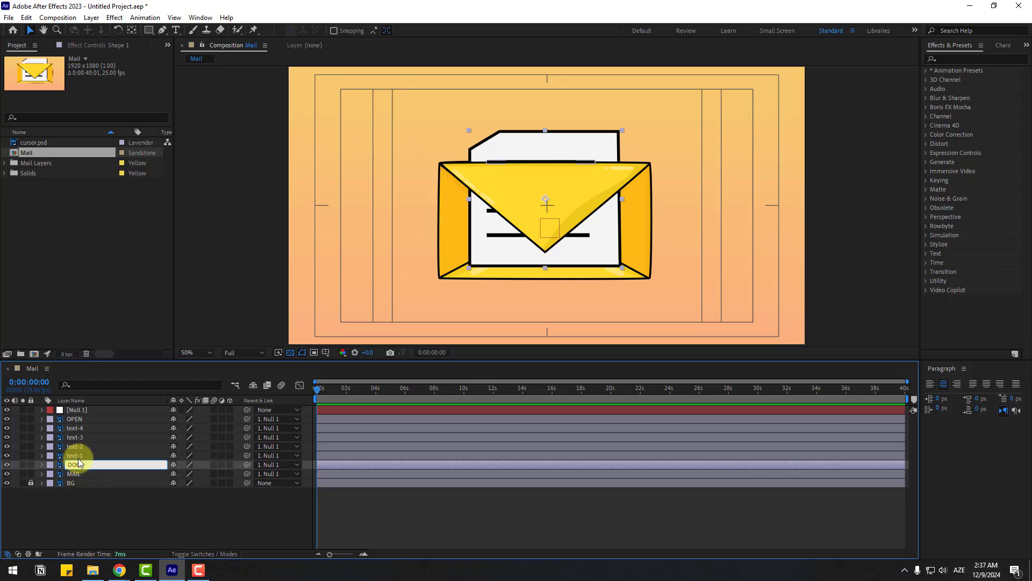
text(DOC)
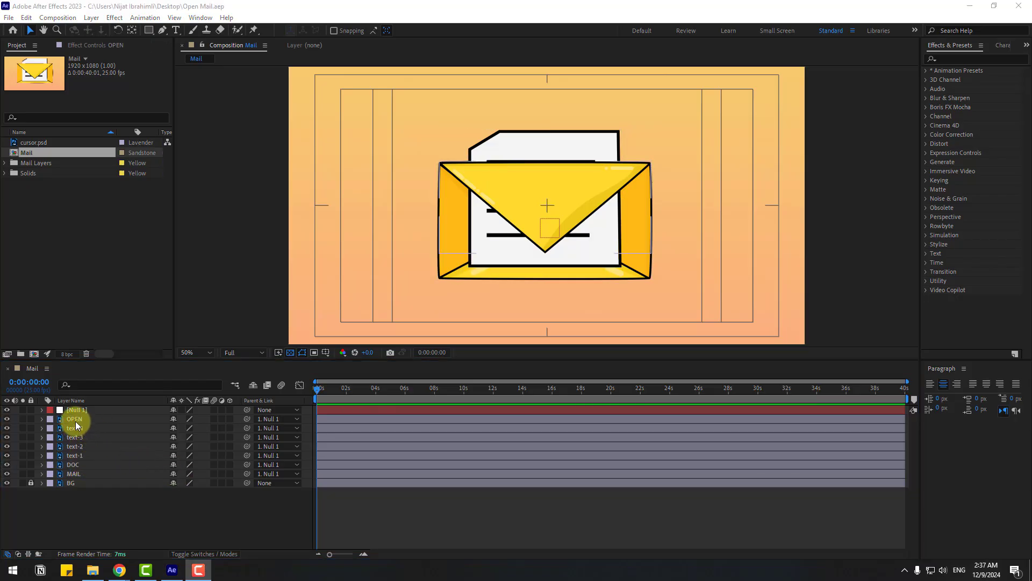
Step: Solo the OPEN layer and move its anchor point to the middle of the flap's upper edge, saving the project along the way
click(78, 419)
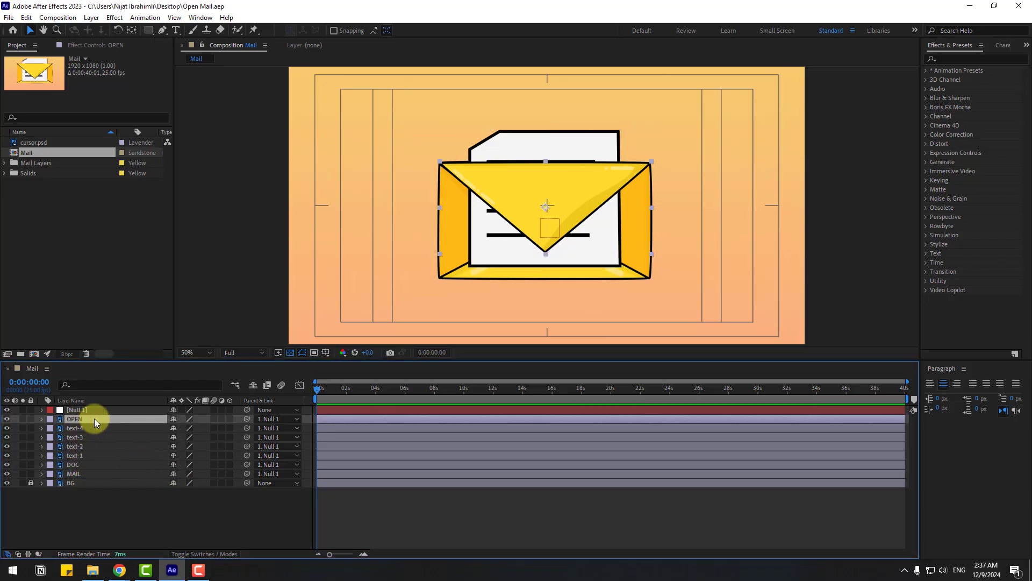
click(23, 419)
scroll(547, 163, up, 2)
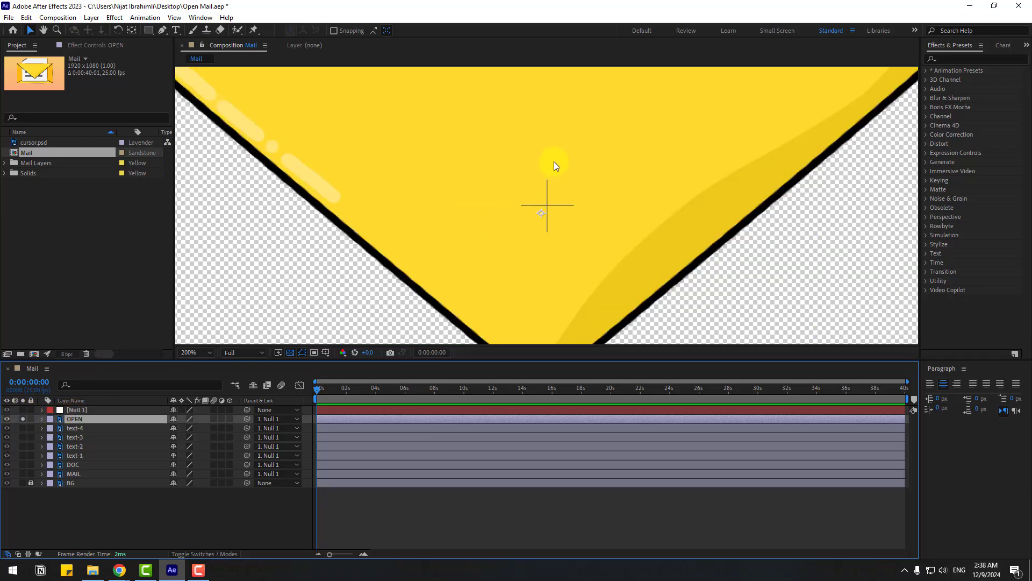
key(ctrl+s)
scroll(554, 163, down, 1)
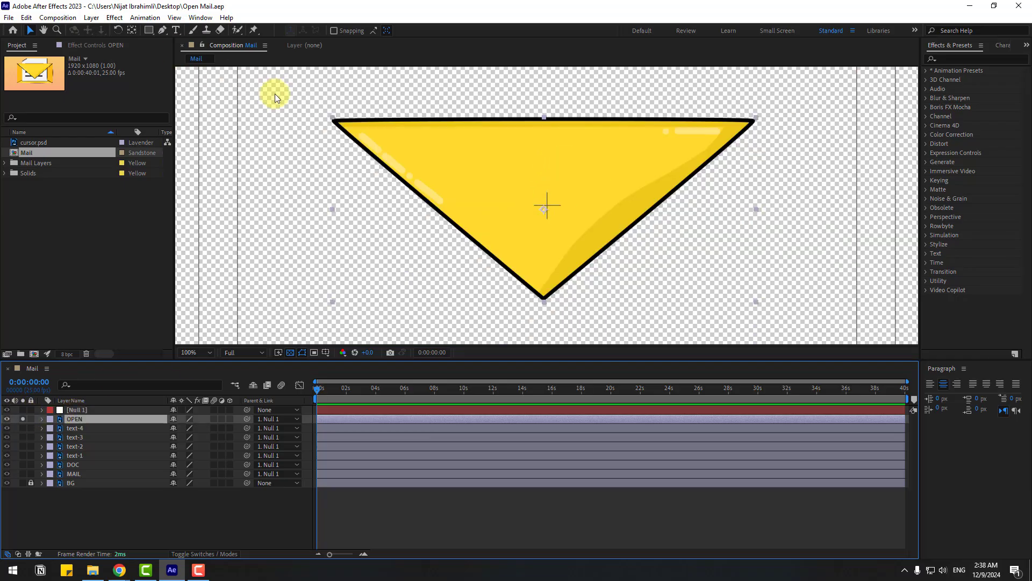
click(132, 32)
drag(545, 212, 545, 207)
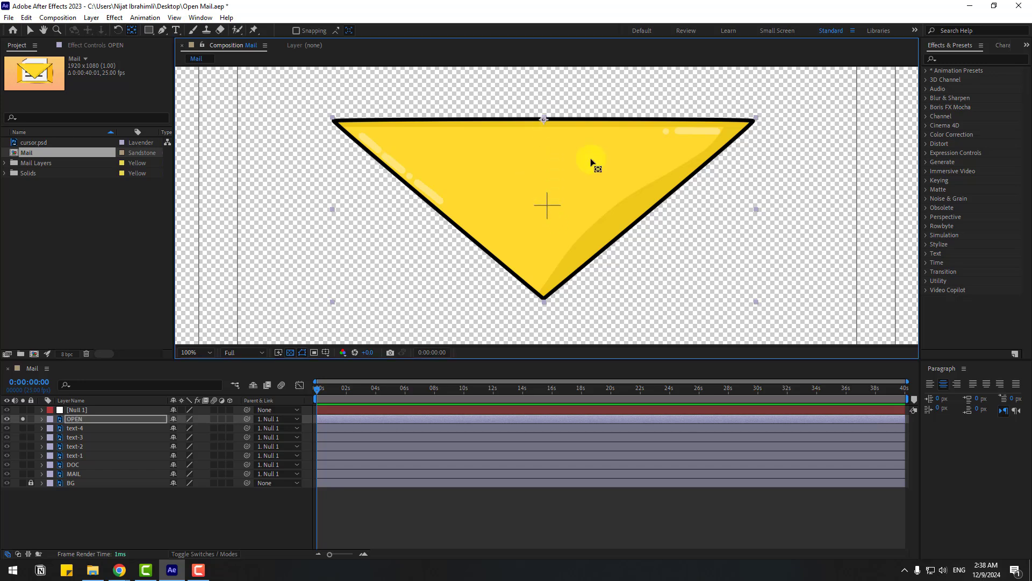
click(31, 32)
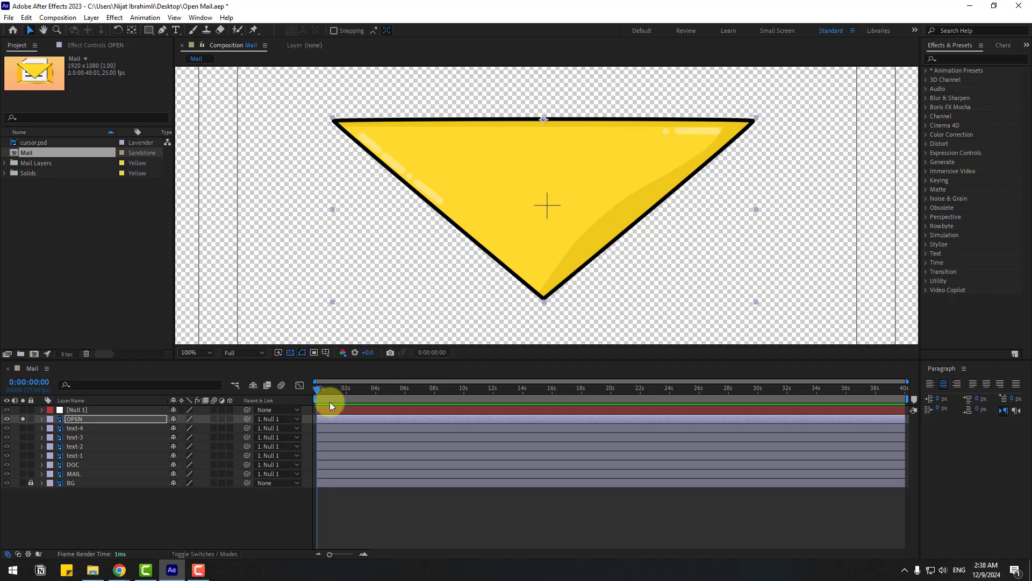
Step: Make the OPEN layer a 3D layer and turn off its solo
click(231, 419)
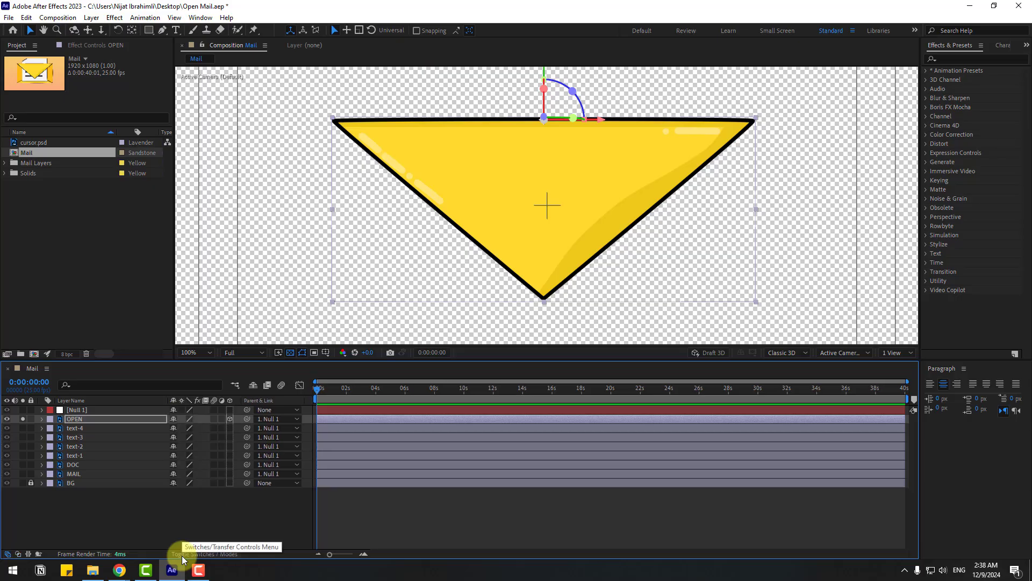
key(comma)
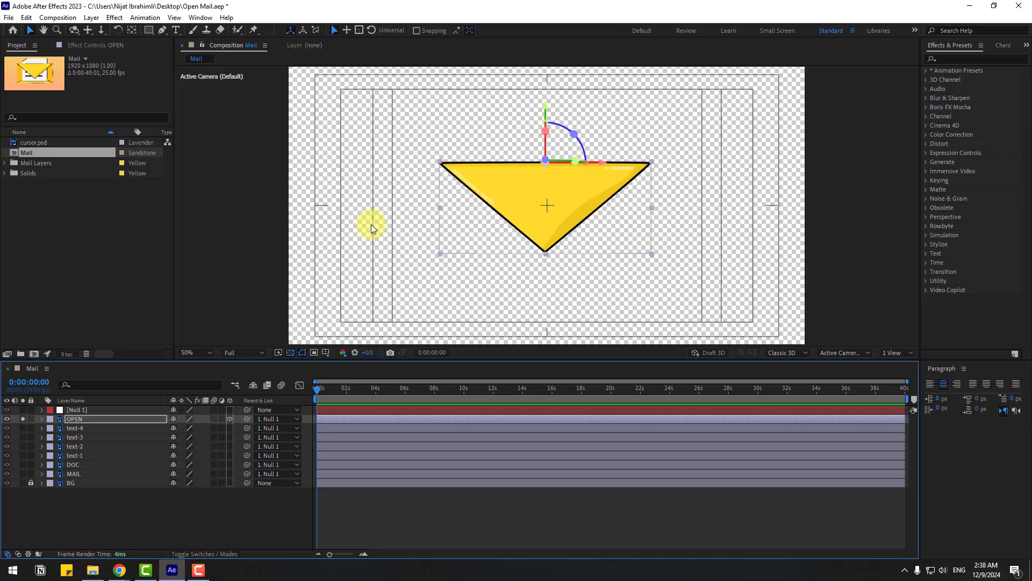
click(24, 418)
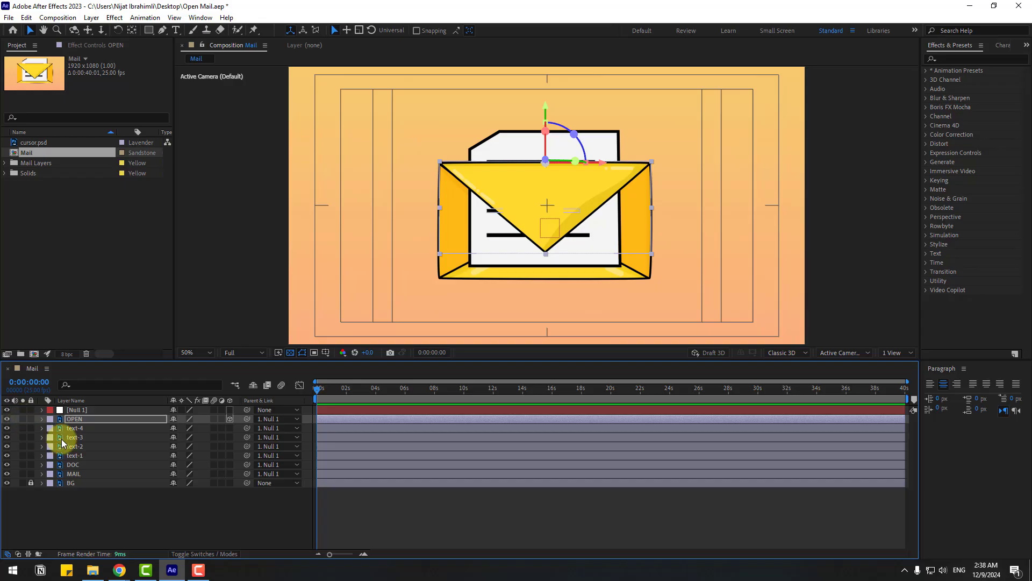
Step: Try rotating the OPEN flap around its X axis, undo the rotation and collapse the layer's properties
key(r)
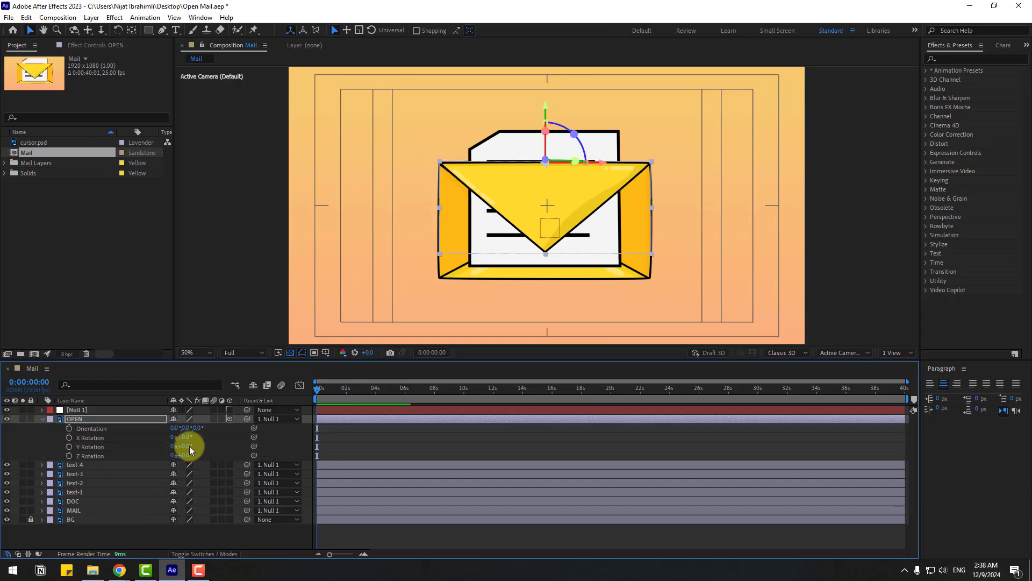
drag(187, 440, 119, 450)
key(ctrl+z)
click(40, 425)
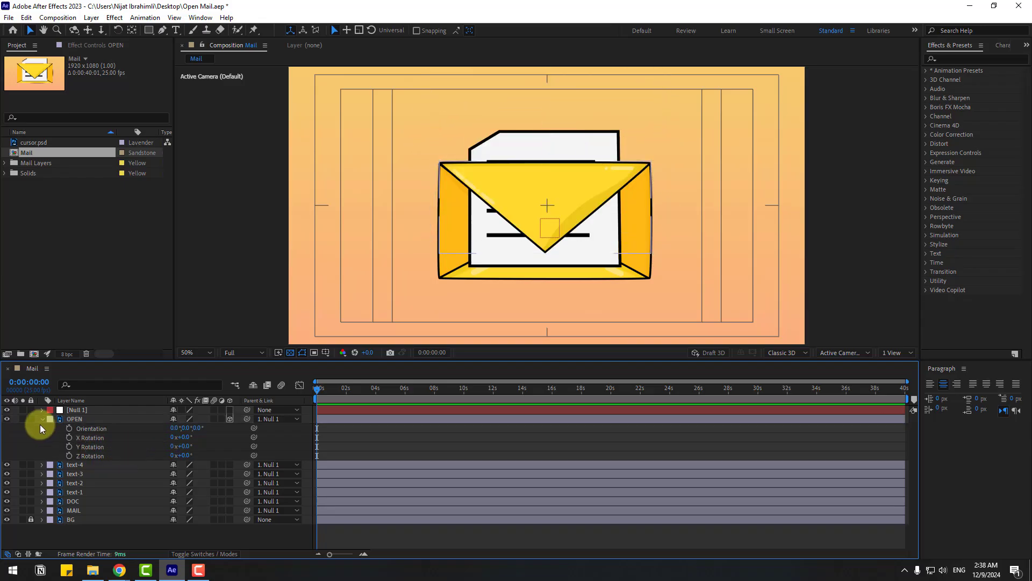
click(42, 419)
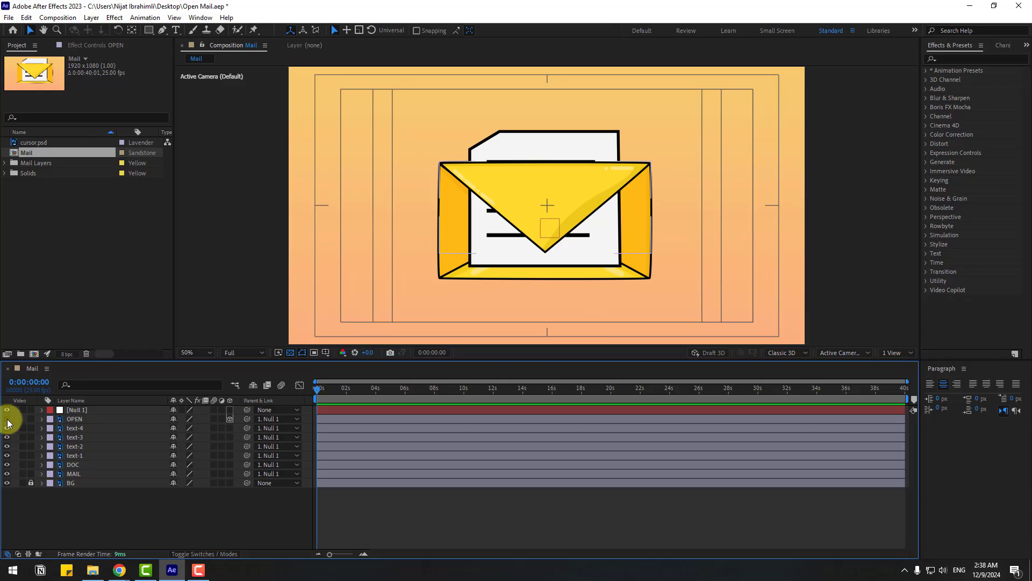
Step: Hide the OPEN layer and parent the text-1, text-2, text-3 and text-4 layers to DOC
click(7, 419)
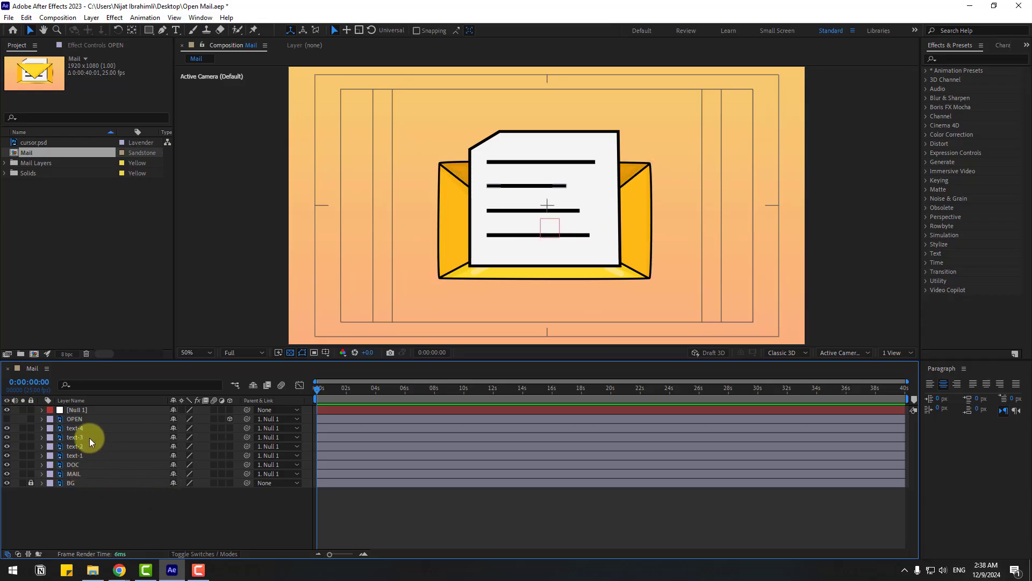
click(80, 427)
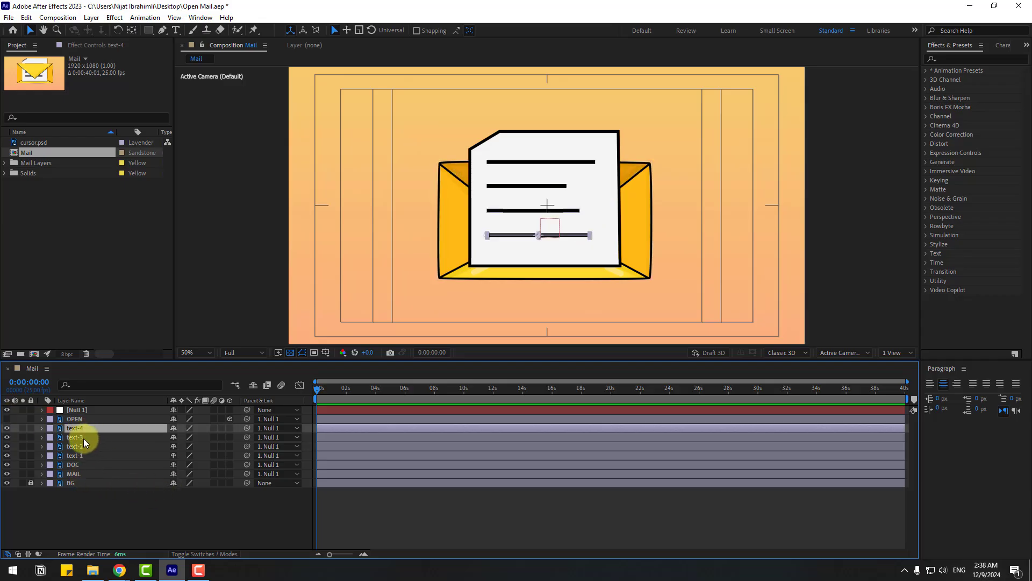
ctrl+click(81, 437)
ctrl+click(81, 447)
ctrl+click(80, 456)
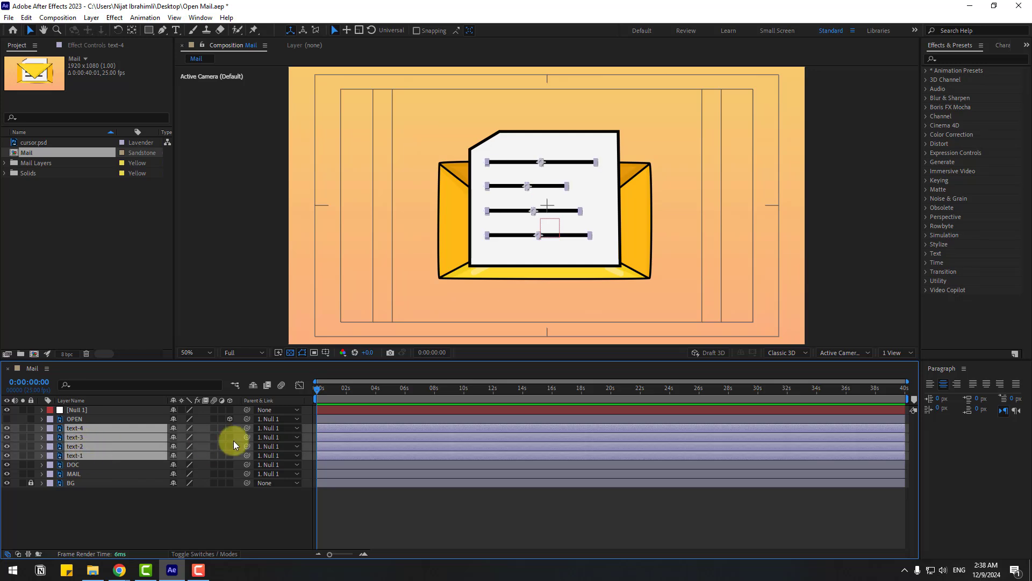
drag(247, 433, 73, 469)
Step: Move the DOC layer's anchor point to the middle of the paper's lower edge
click(74, 470)
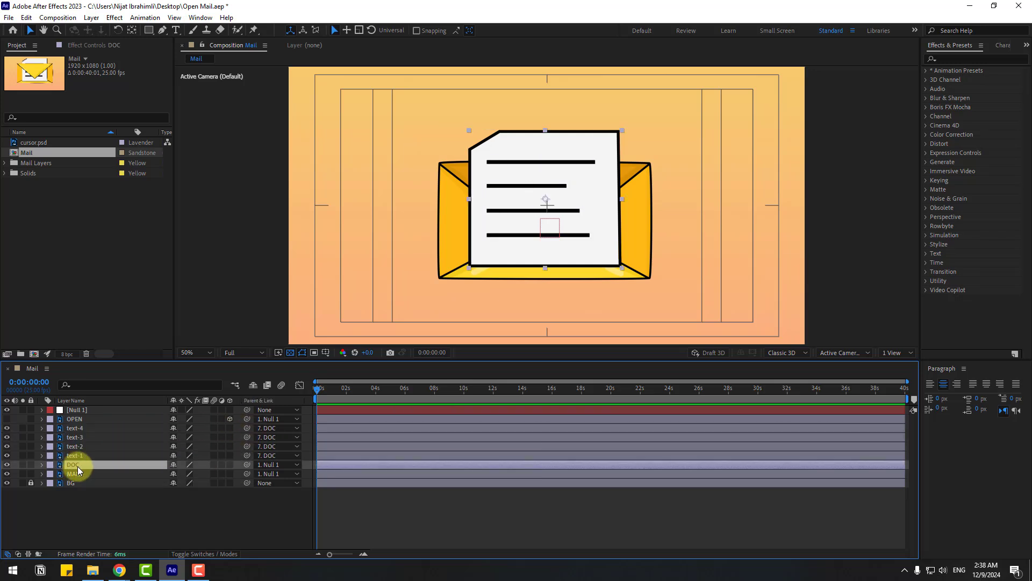
click(132, 32)
drag(546, 202, 544, 243)
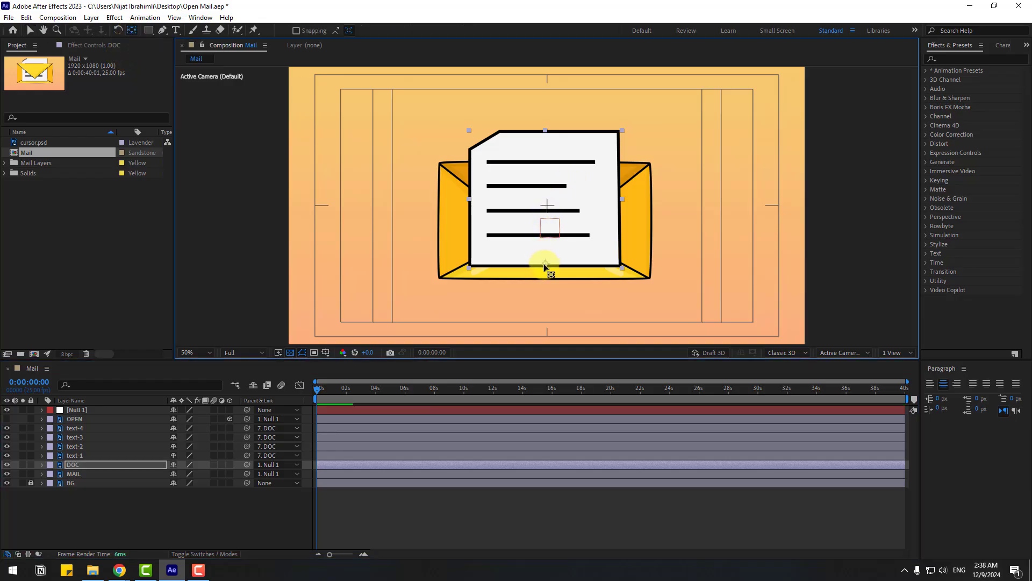
click(29, 30)
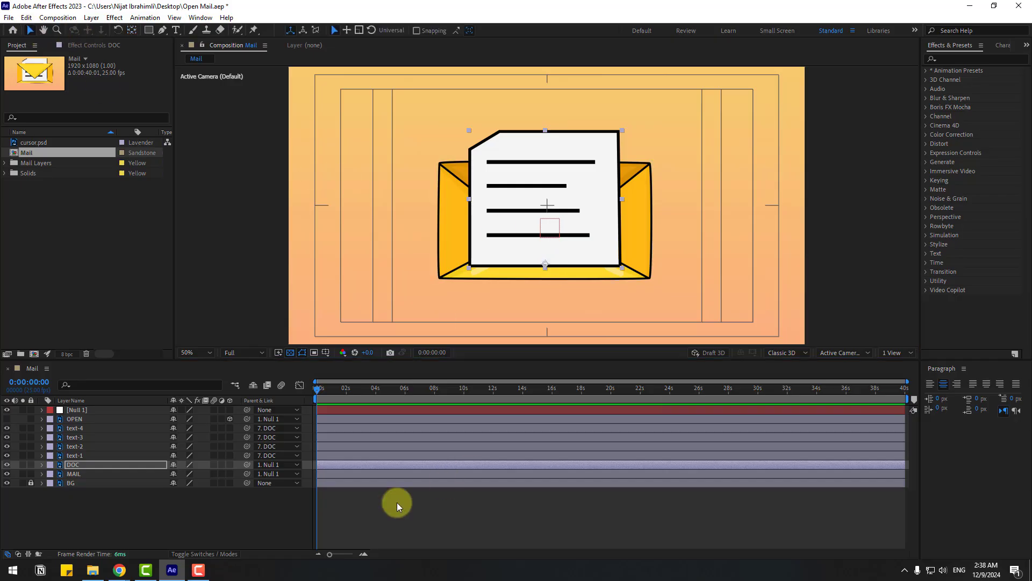
Step: Set the DOC layer's scale to 0% with a keyframe at the start of the timeline
click(72, 465)
key(s)
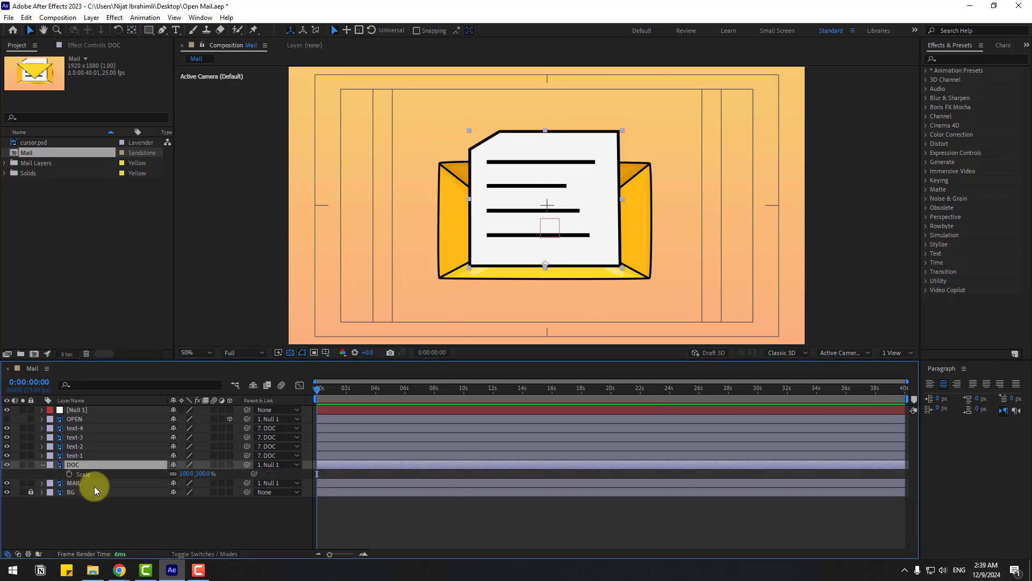
click(184, 473)
text(0)
key(Return)
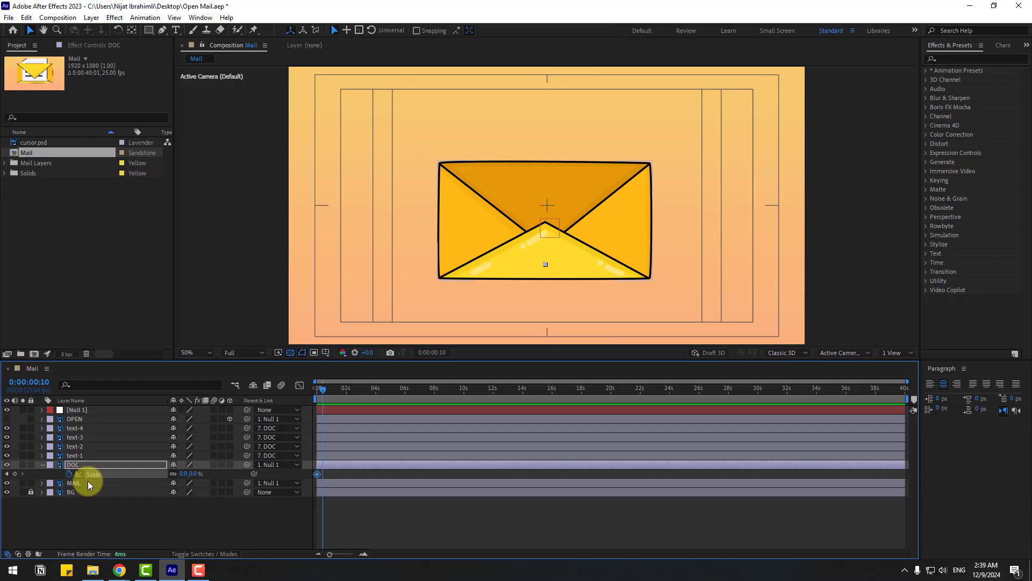
Step: Keyframe the DOC layer's scale at 120% on frame 10 and 95% on frame 20
click(183, 474)
text(1)
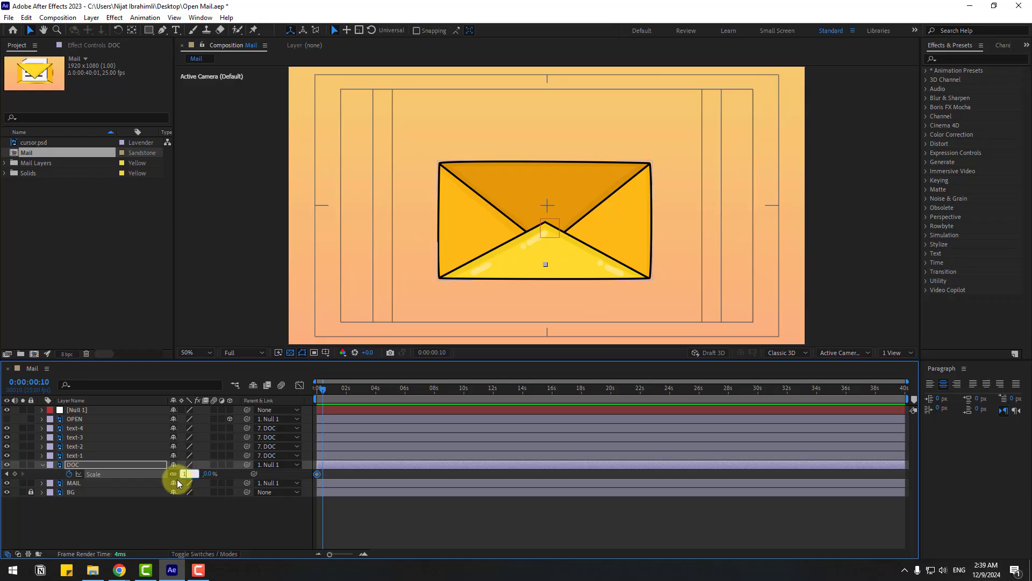
text(20)
key(Return)
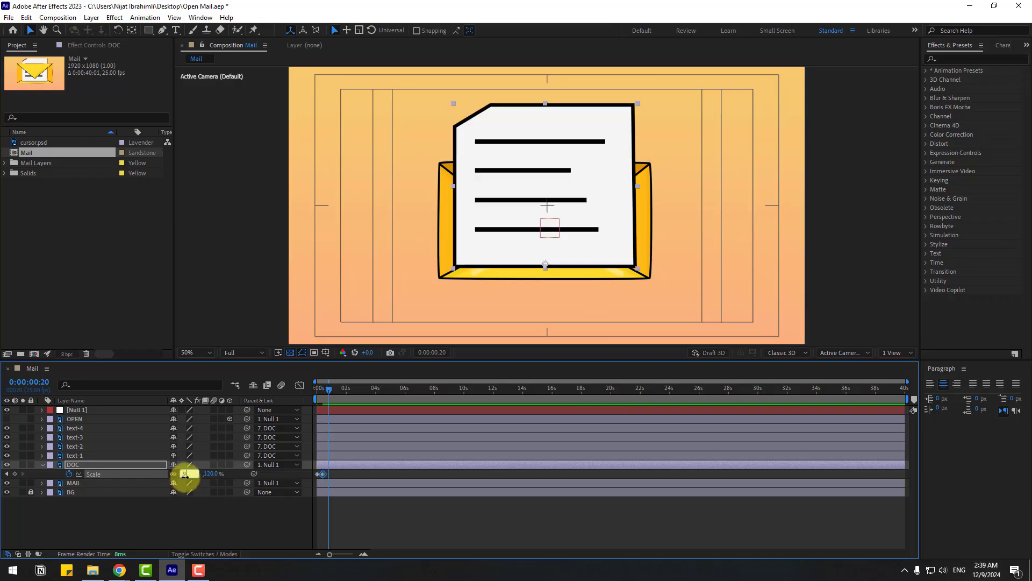
text(95)
key(Return)
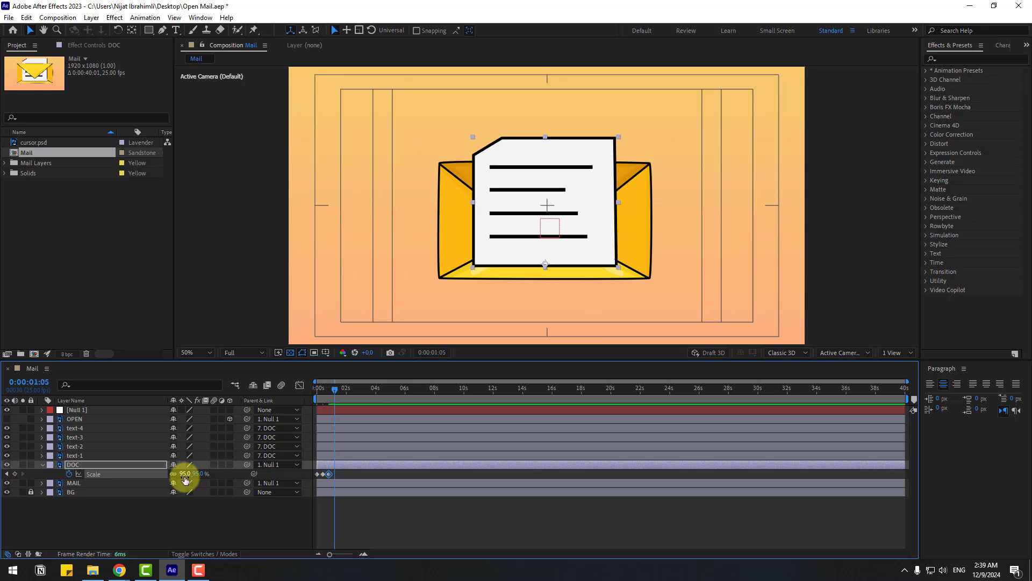
Step: Keyframe the DOC layer's scale at 105% at 0:00:01:05 and 100% at 0:00:01:15
click(186, 475)
text(1)
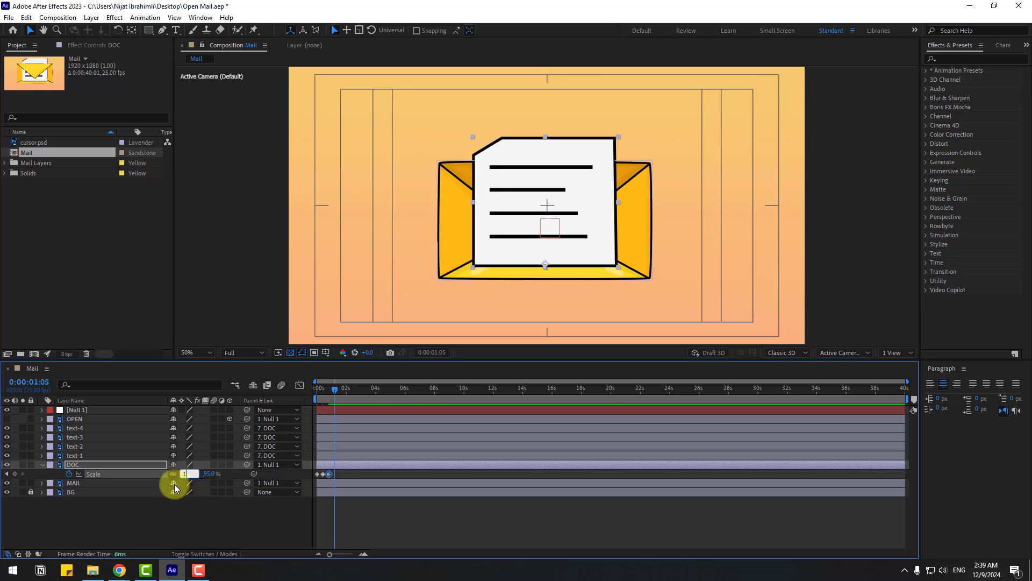
text(05)
key(Return)
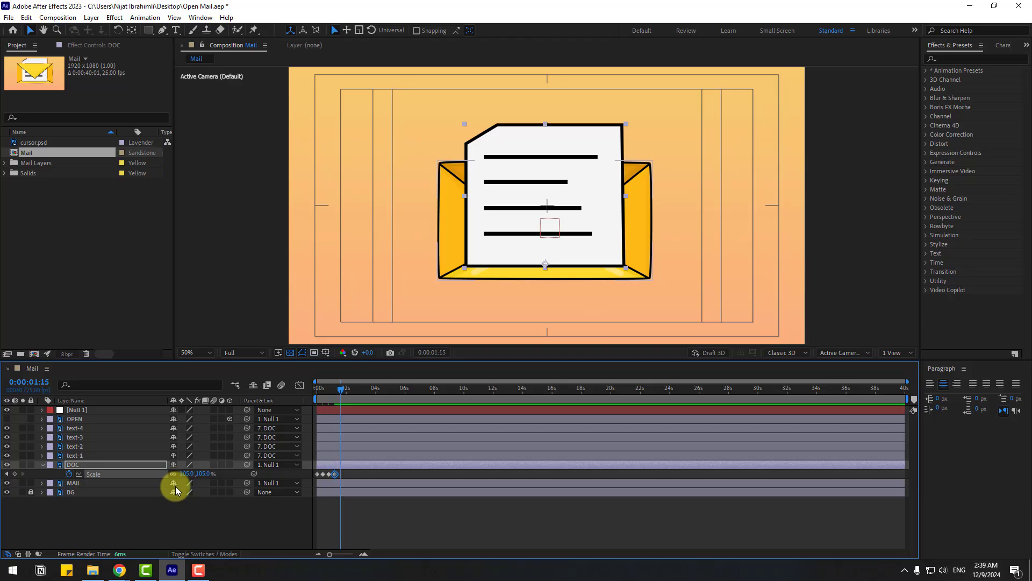
click(186, 473)
text(100)
key(Return)
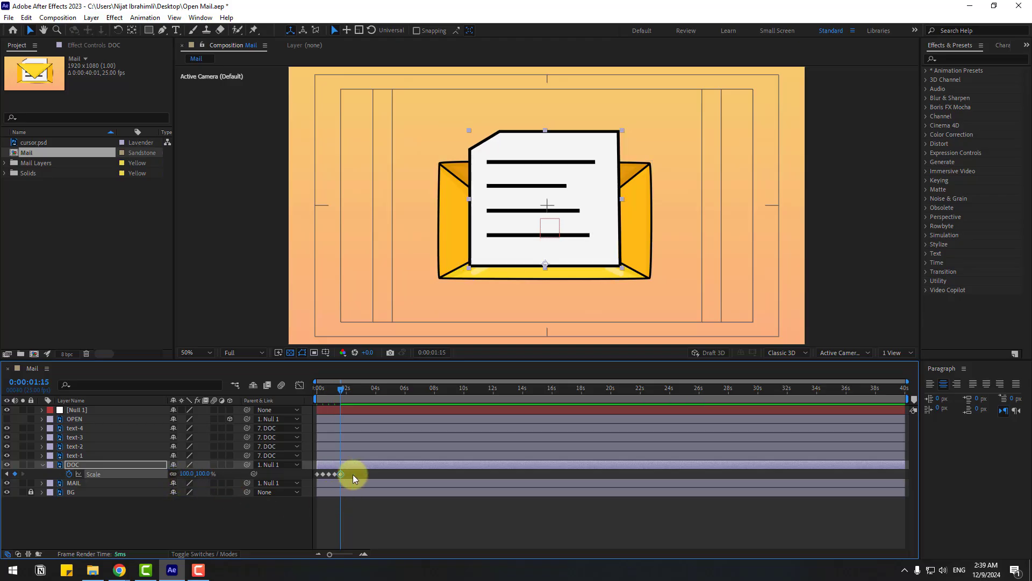
Step: Apply Easy Ease to all of the DOC layer's scale keyframes
right_click(315, 476)
mouse_move(320, 471)
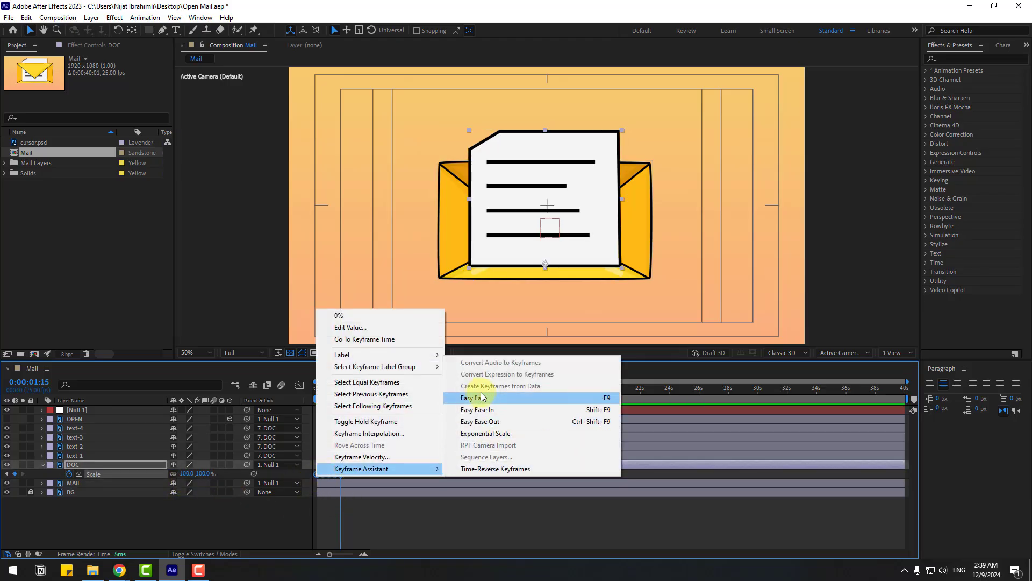
click(603, 401)
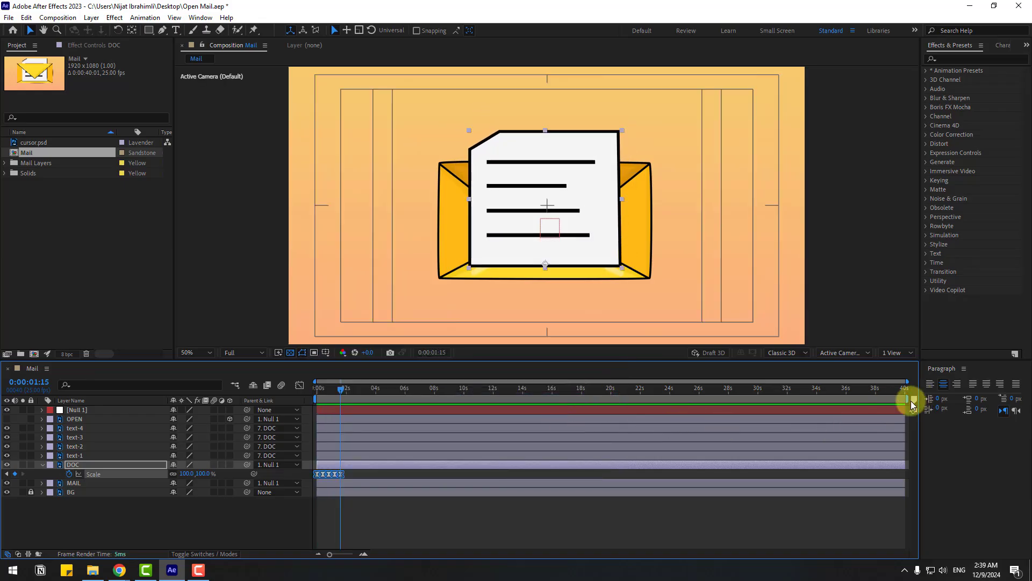
Step: Shorten the work area to about 10 seconds and trim the composition to it
drag(906, 400, 467, 408)
right_click(453, 401)
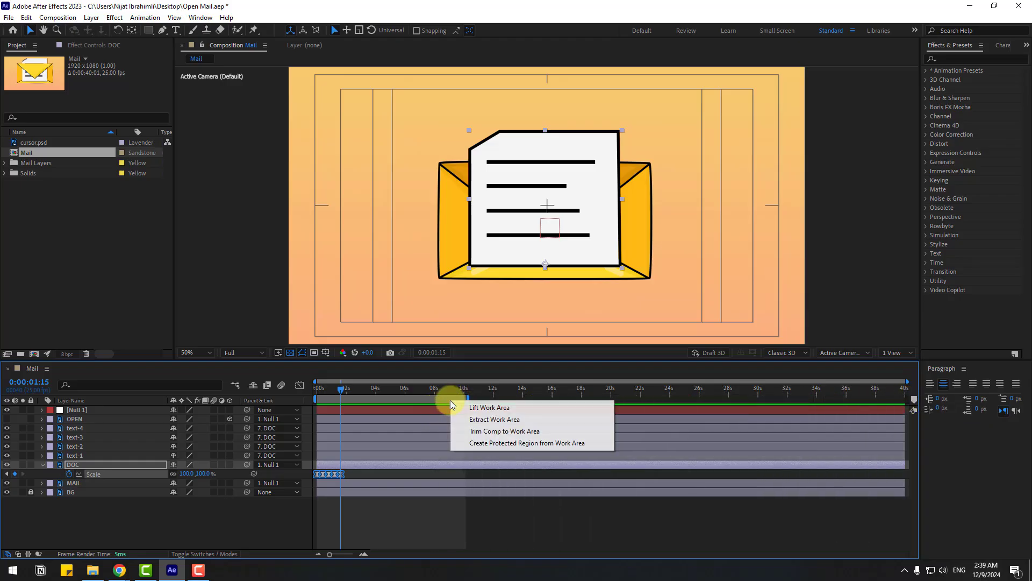
click(538, 432)
Step: Reveal the DOC layer's rotation and keyframe it at -5° at the start of the timeline
drag(418, 388, 318, 396)
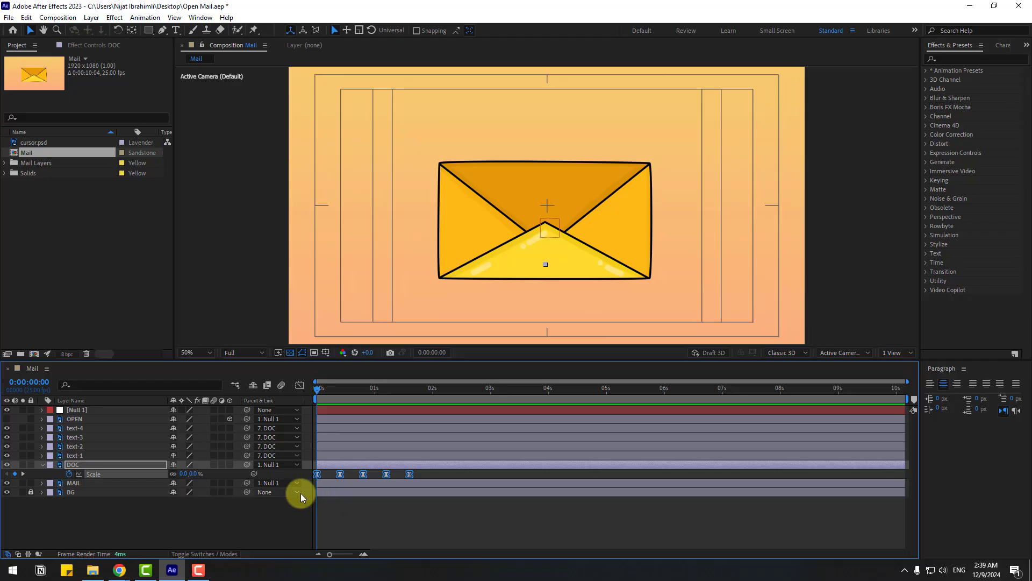
key(shift+r)
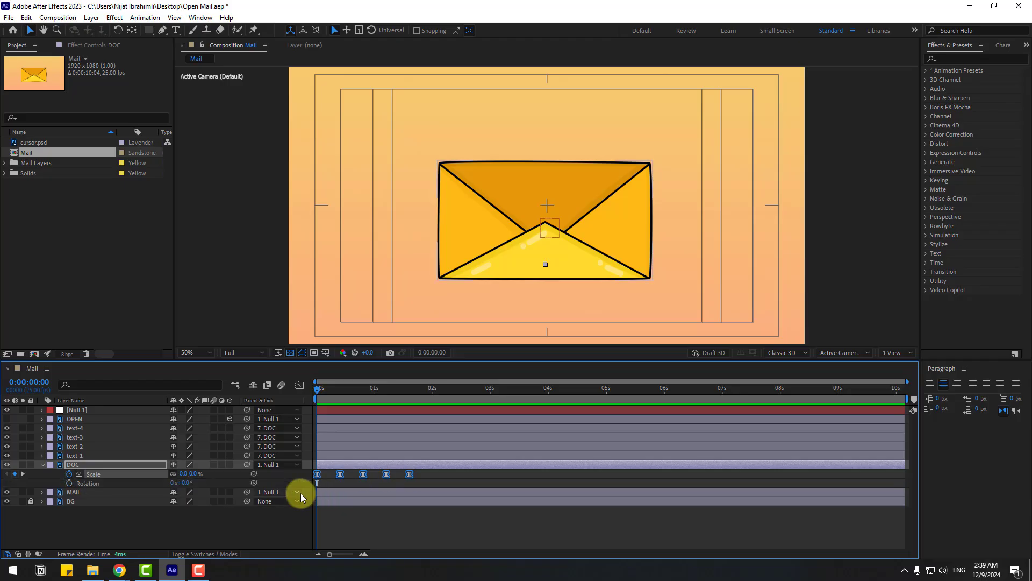
click(70, 483)
click(186, 482)
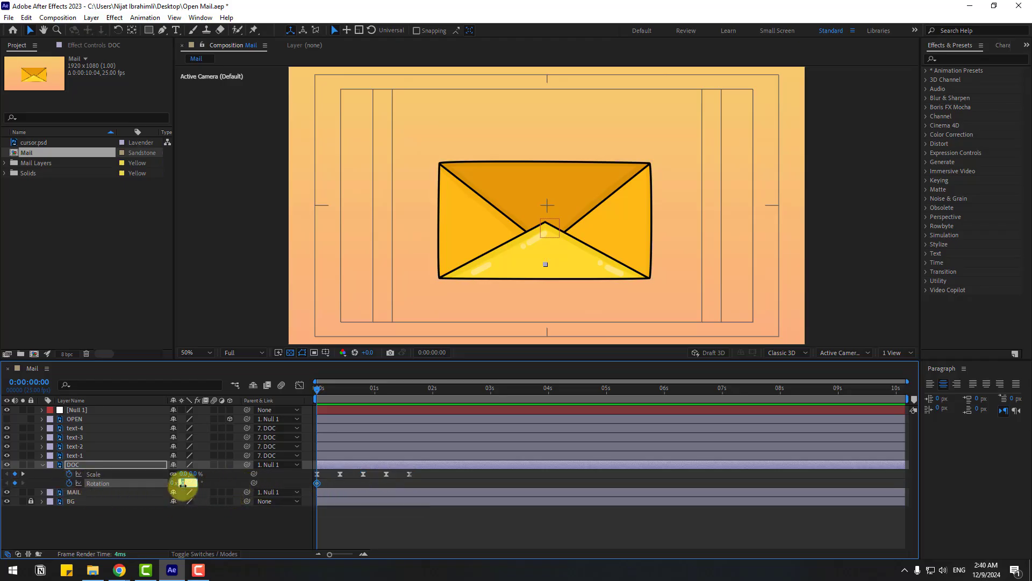
text(-5)
key(Return)
Step: Keyframe the DOC layer's rotation at 2.5° on frame 10 and -1.5° on frame 20, matching the scale keyframes
key(k)
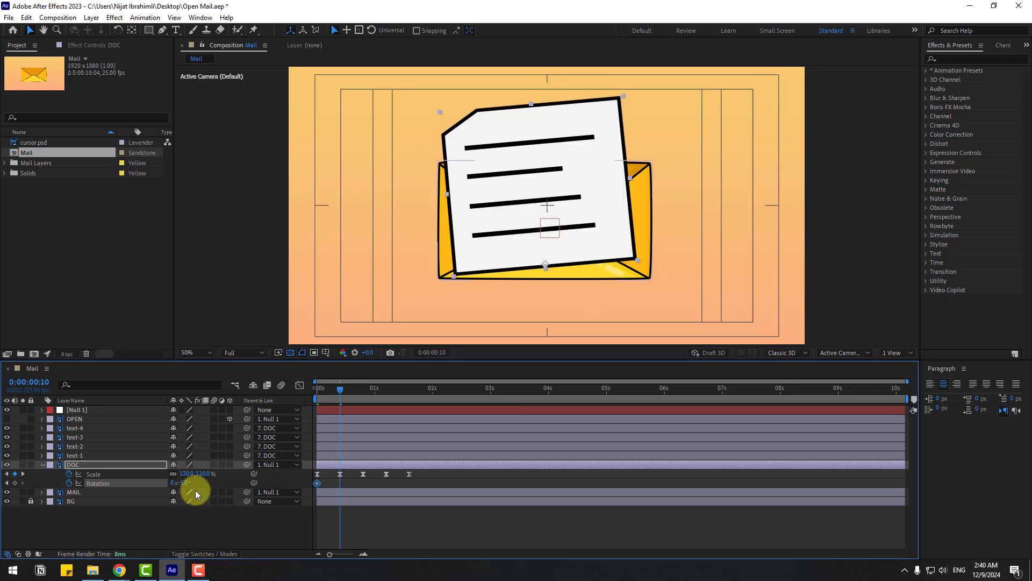
click(186, 483)
text(2)
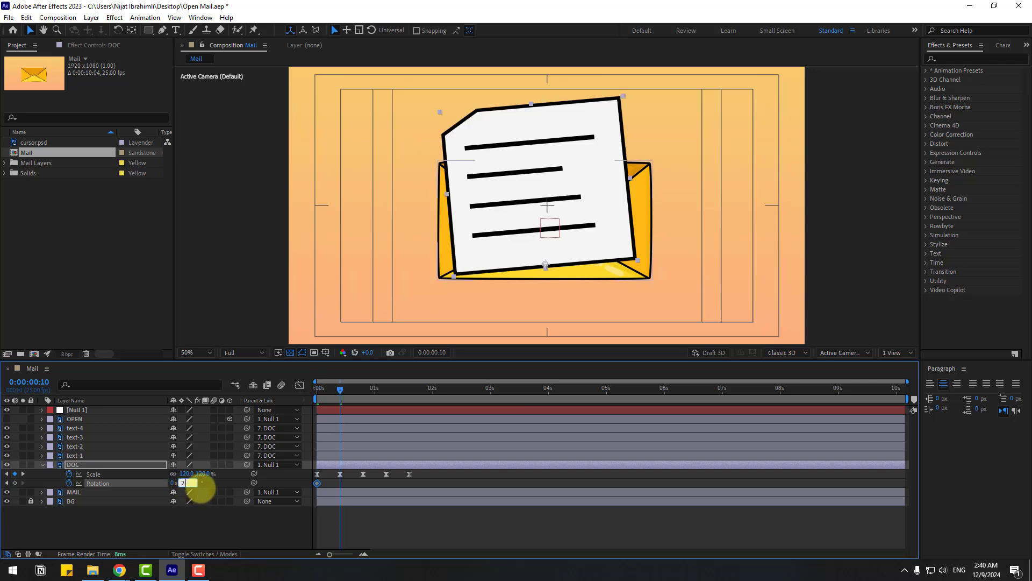
text(.5)
key(Return)
key(k)
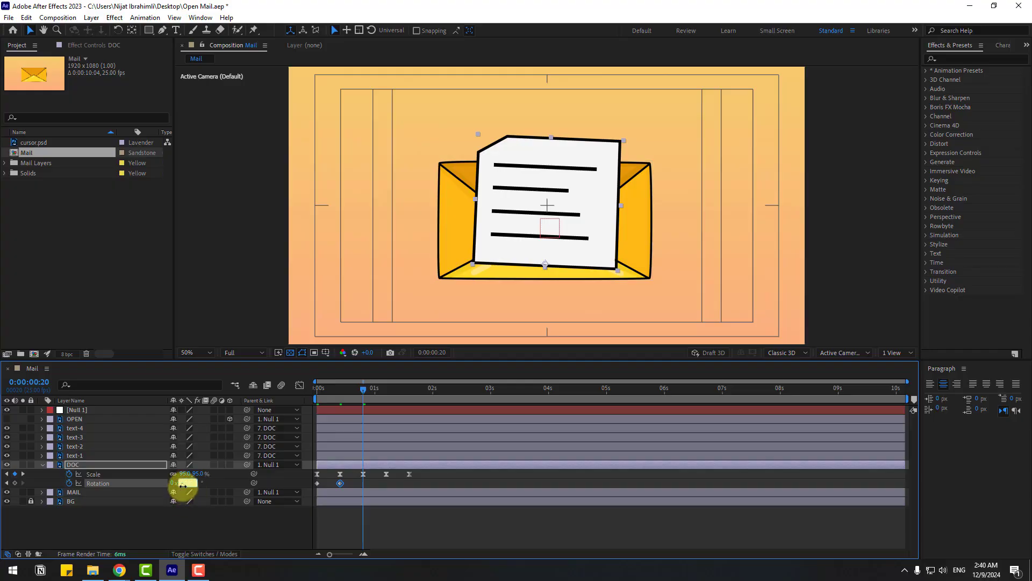
click(183, 483)
text(-1.5)
key(Return)
Step: Keyframe the DOC layer's rotation at 0.5° at 0:00:01:05 and 0° at 0:00:01:15
key(k)
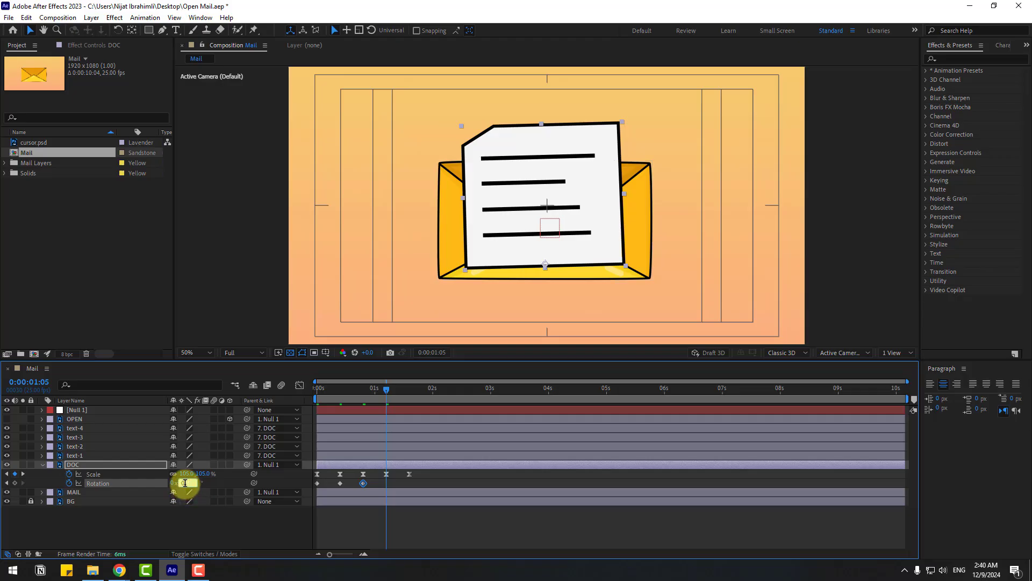
text(0.5)
key(Return)
key(k)
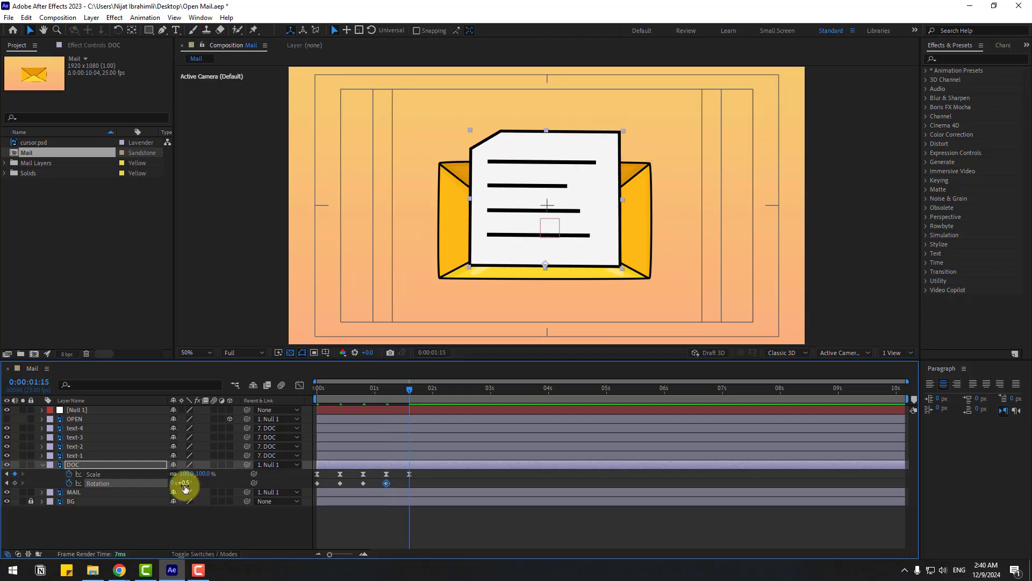
click(184, 483)
text(0)
key(Return)
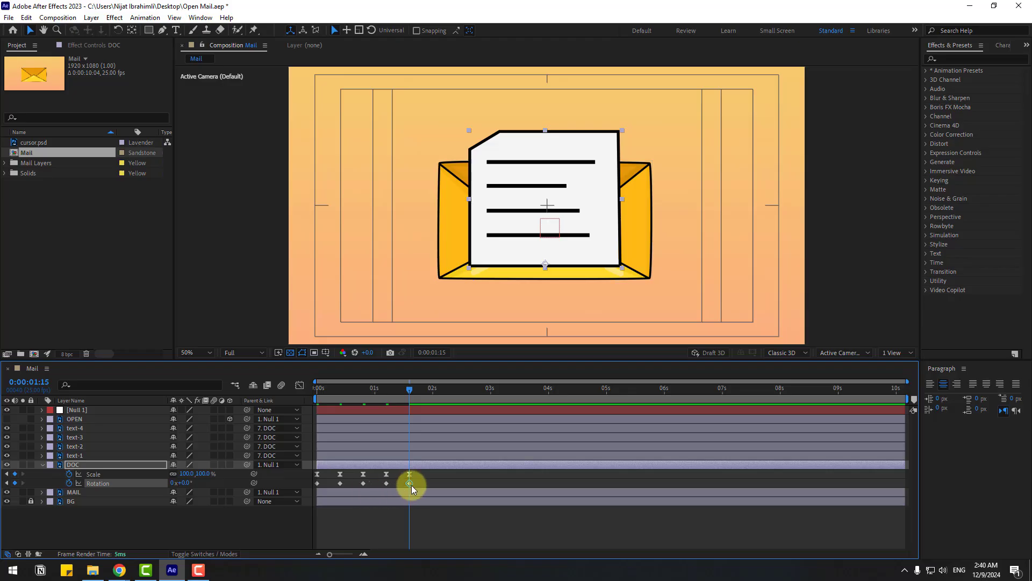
Step: Apply Easy Ease to all of the DOC layer's rotation keyframes and preview the animation
drag(412, 488, 315, 485)
right_click(316, 483)
mouse_move(377, 477)
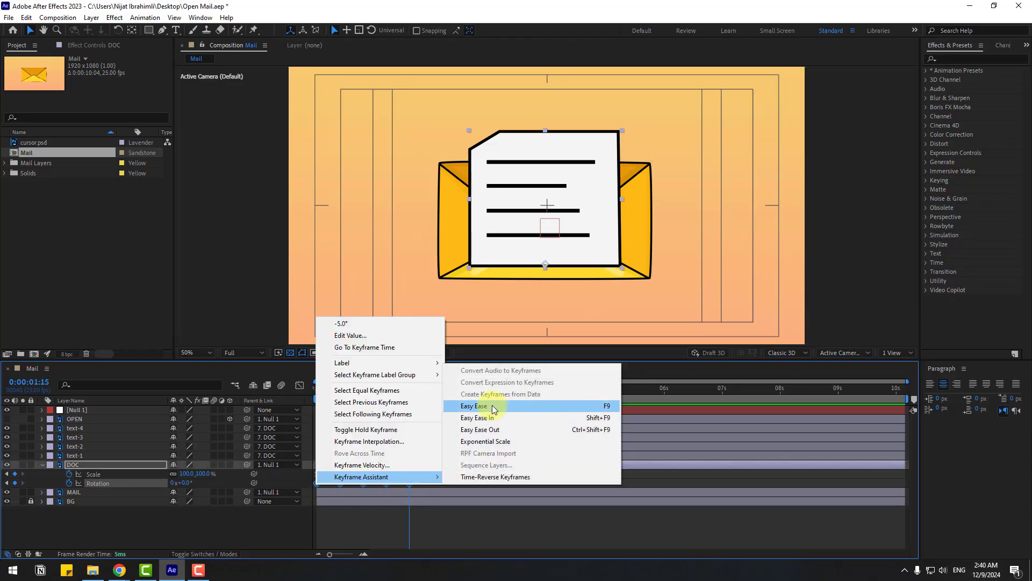
click(474, 406)
key(space)
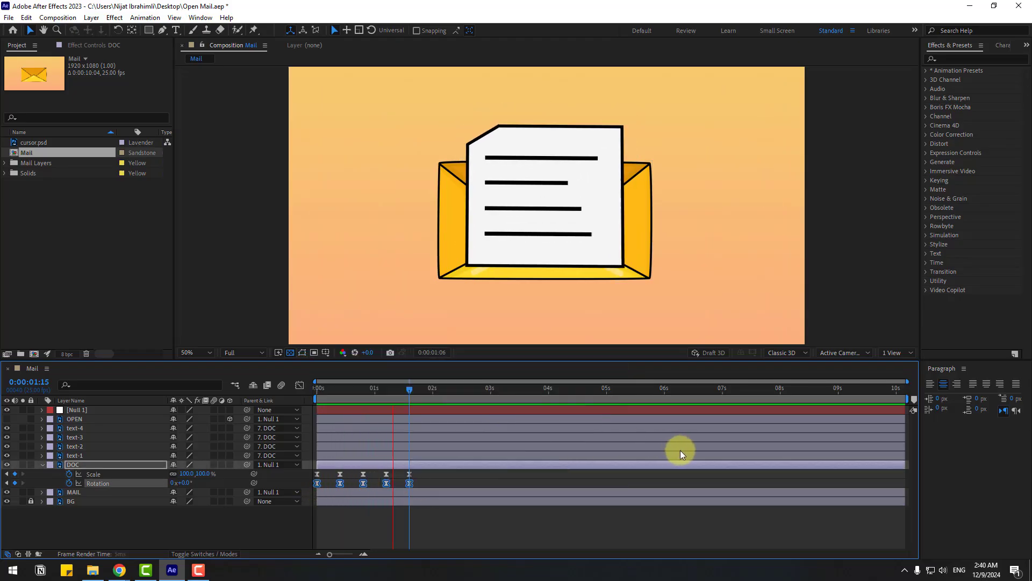
key(space)
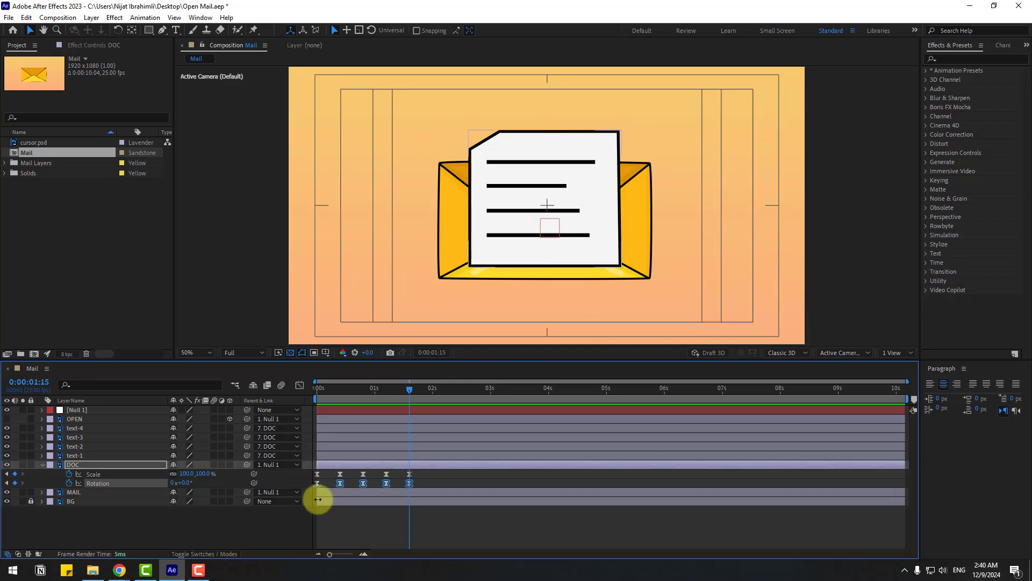
Step: Compress the DOC layer's rotation keyframes proportionally so the last one falls at about 1.4 seconds, and preview the timing
drag(410, 483, 398, 483)
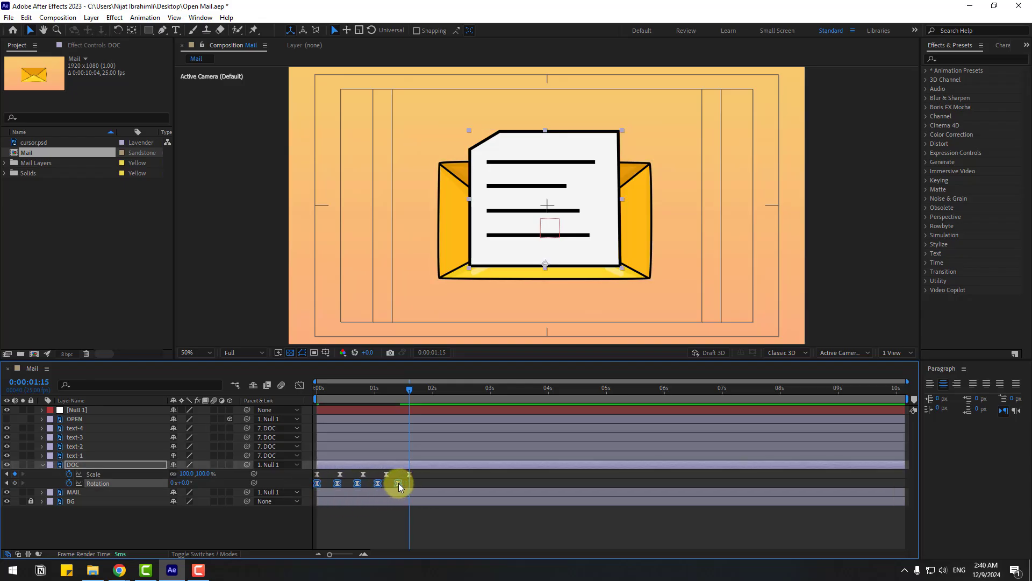
key(space)
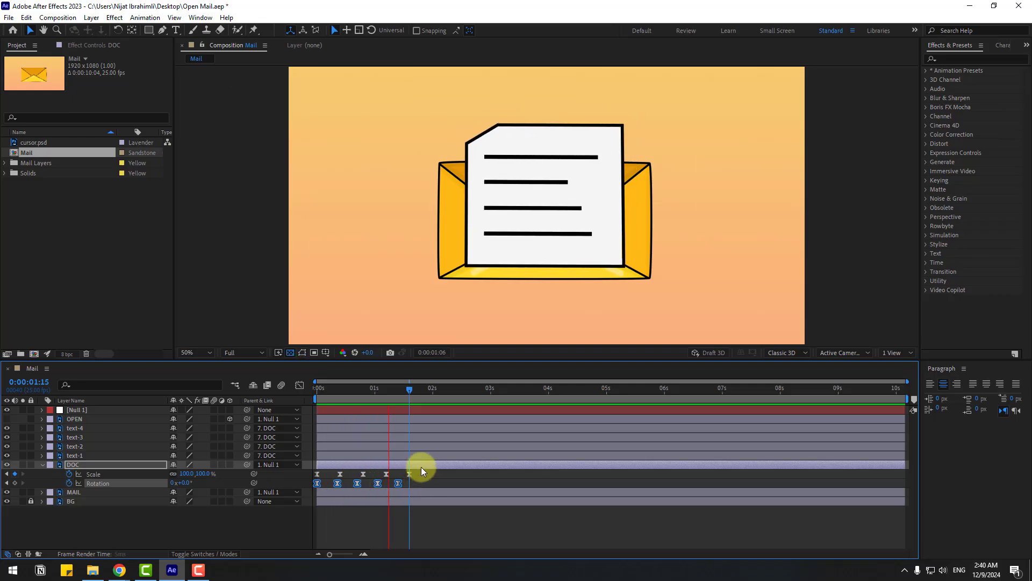
key(space)
Step: Return to the start of the timeline and make the OPEN layer visible again
drag(411, 390, 208, 450)
click(88, 511)
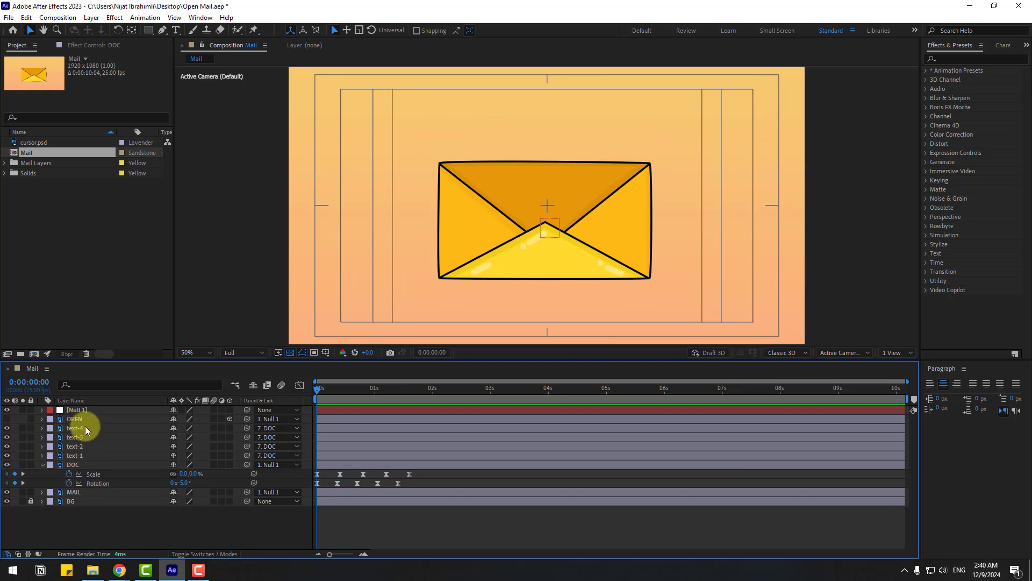
click(75, 420)
click(7, 419)
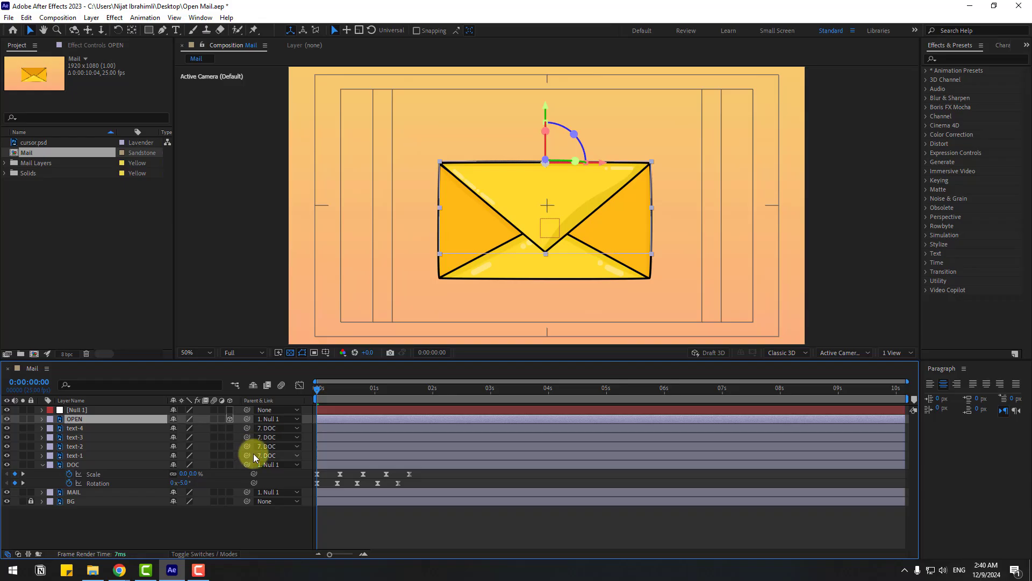
Step: Keyframe the OPEN layer's X Rotation from 0° at the timeline's start to -180° on frame 10
key(r)
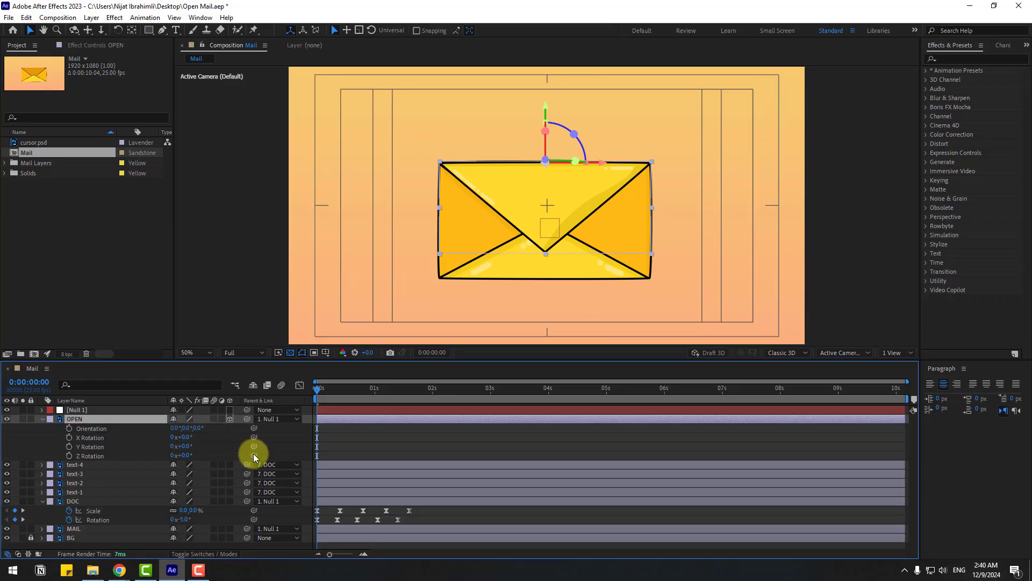
click(69, 437)
drag(321, 391, 340, 390)
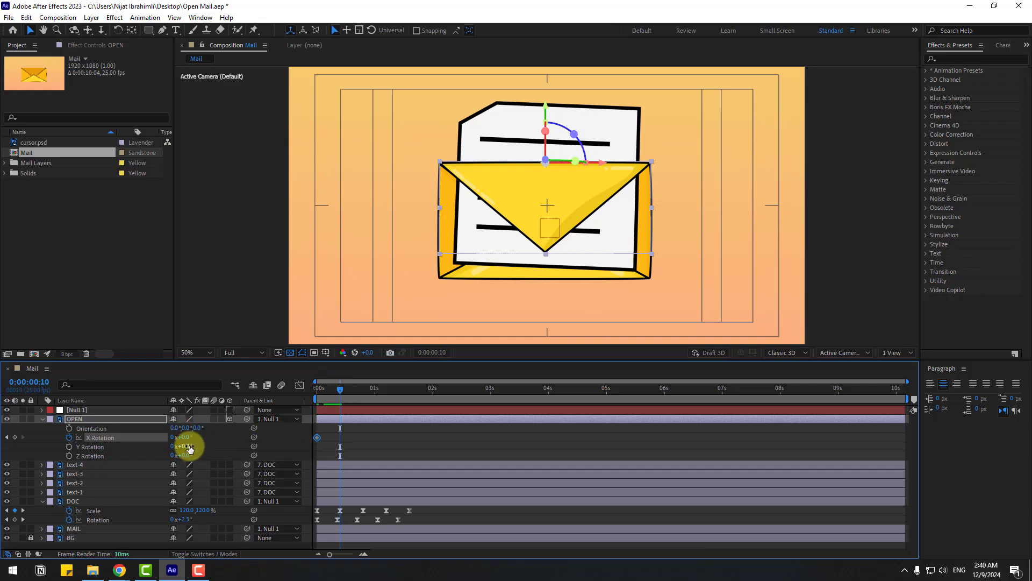
text(-180)
key(Return)
Step: Move the OPEN layer below DOC in the layer stack and scrub to check the flap behind the paper
click(77, 419)
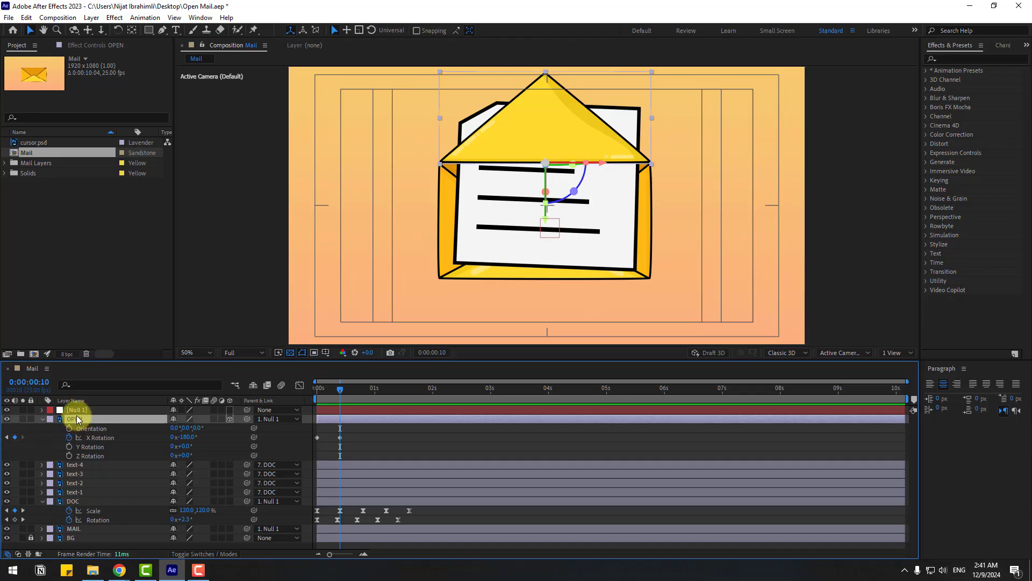
drag(76, 418, 93, 512)
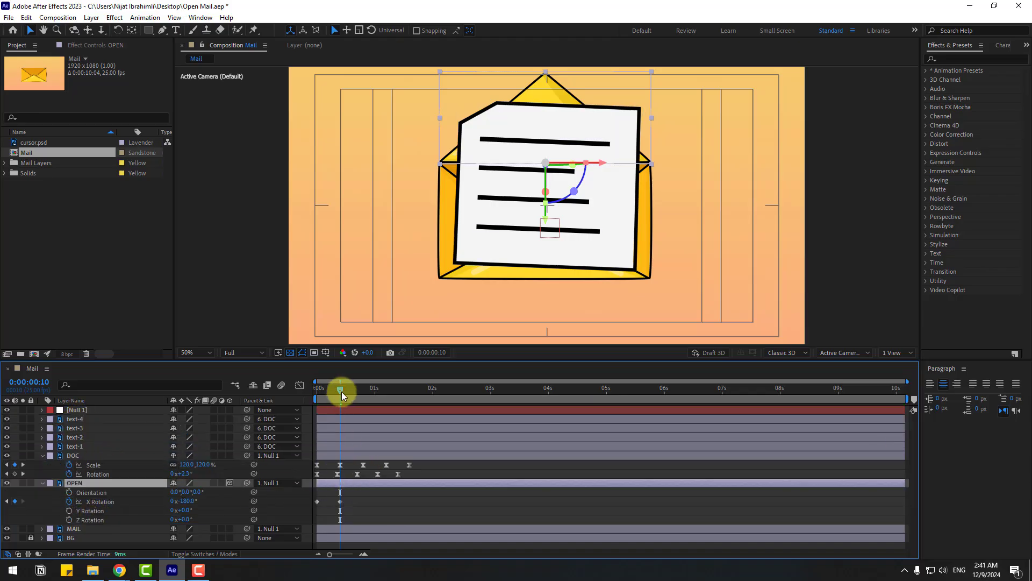
mouse_move(341, 392)
mouse_down()
mouse_move(308, 396)
mouse_move(350, 395)
mouse_move(335, 396)
mouse_up()
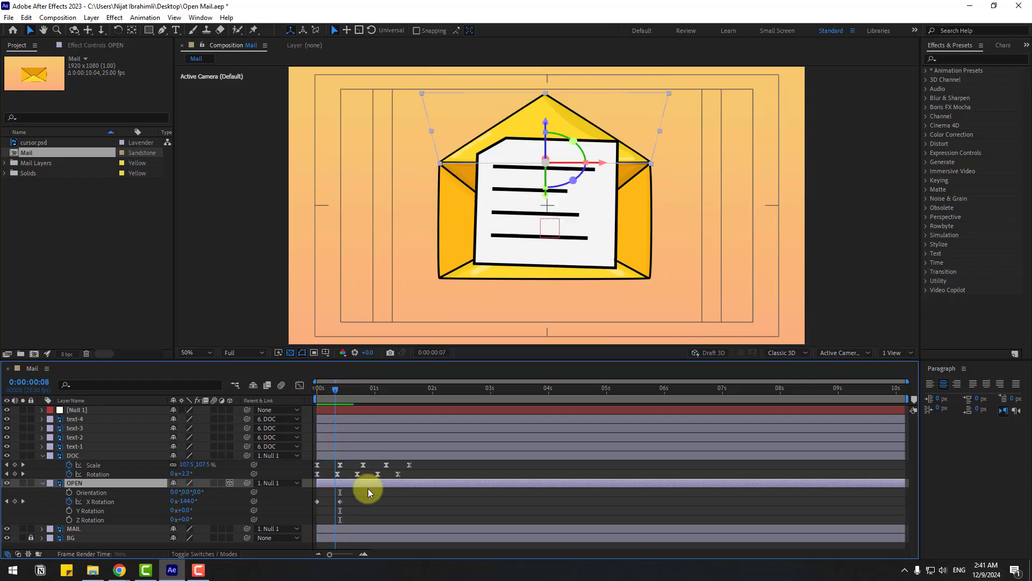
Step: Apply Easy Ease to both X Rotation keyframes of the OPEN layer and preview the flap opening
drag(356, 494, 316, 508)
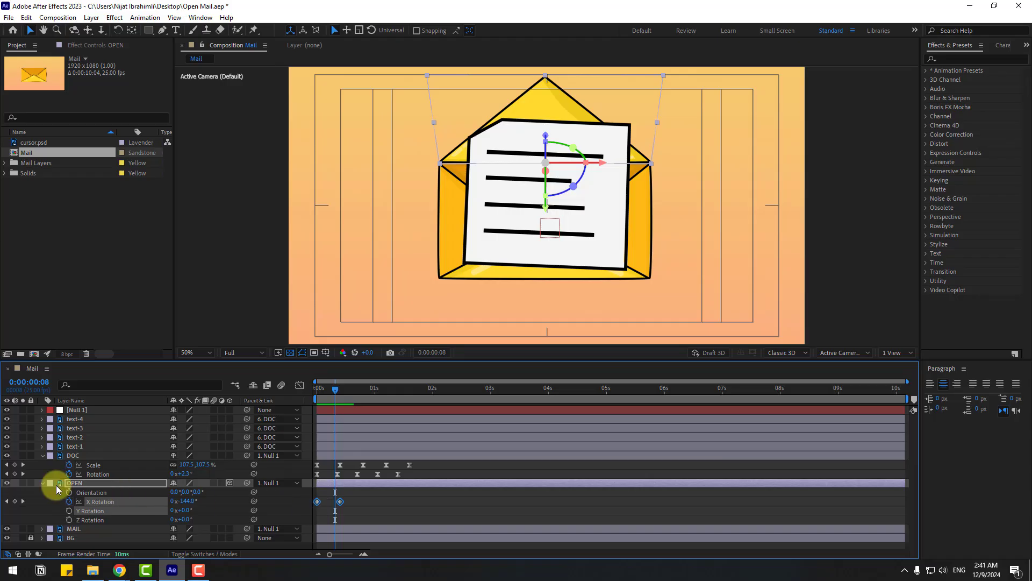
right_click(339, 501)
mouse_move(449, 494)
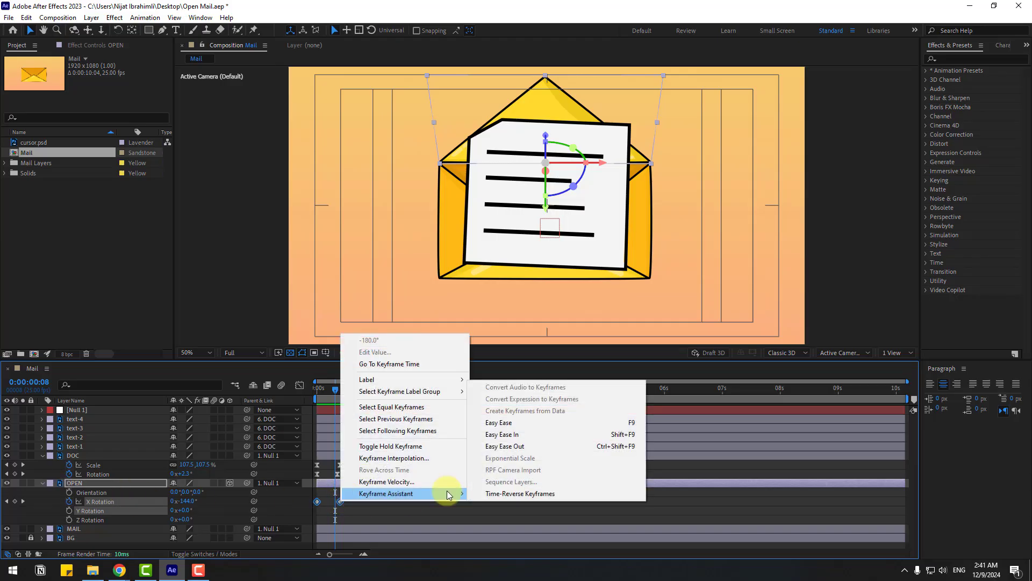
click(492, 423)
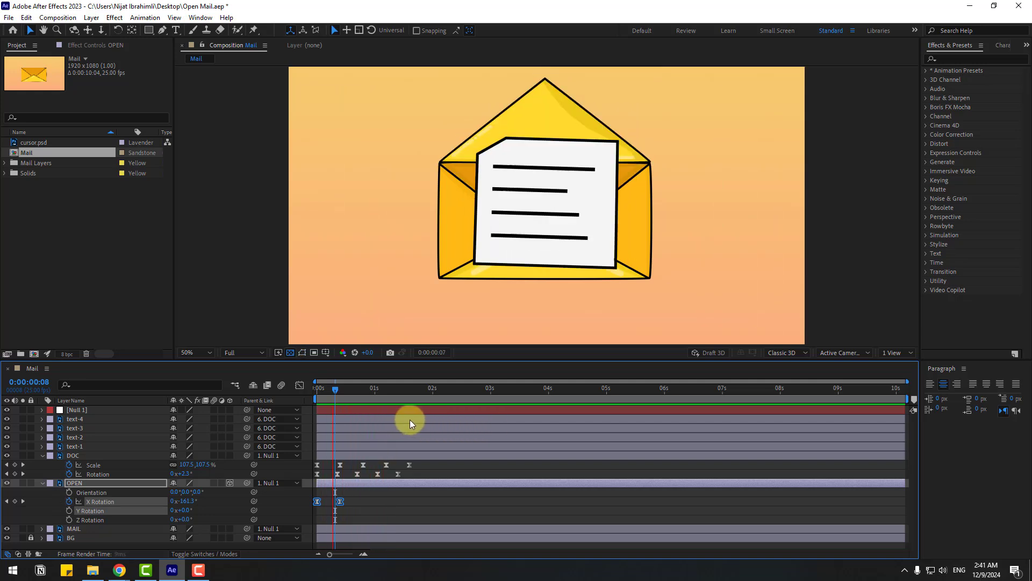
key(space)
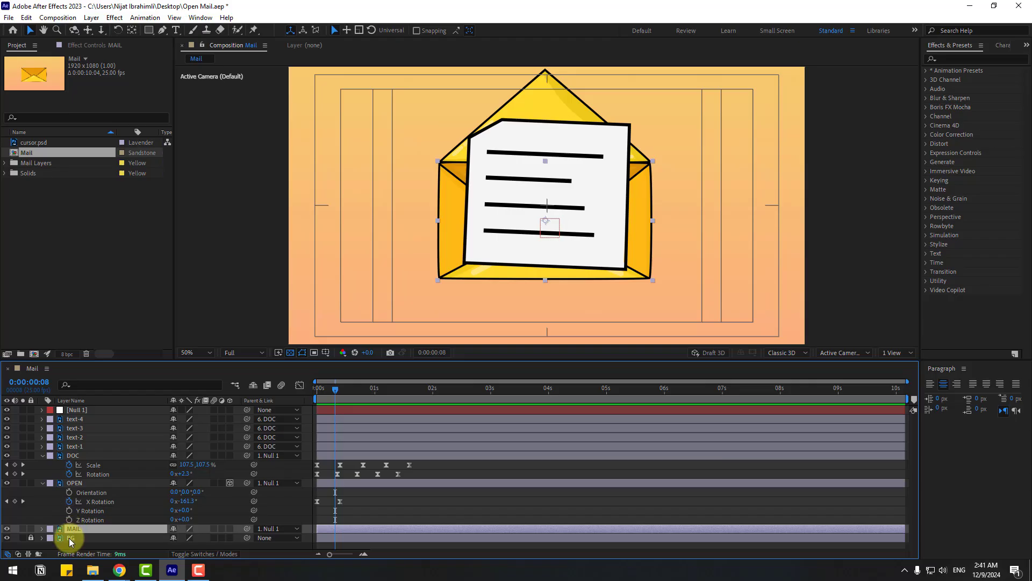
Step: Duplicate the MAIL layer
key(ctrl+d)
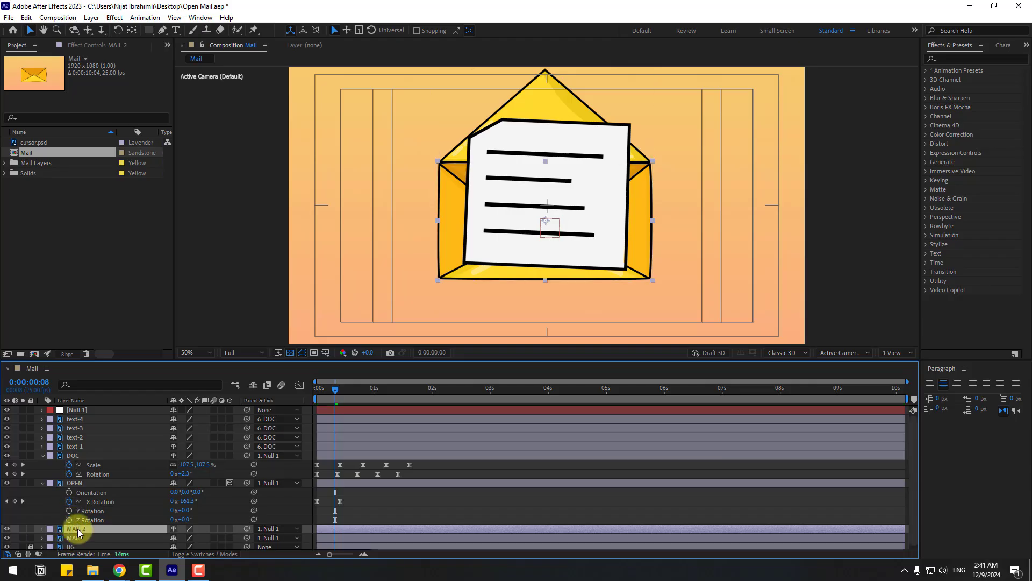
Step: Rename the duplicated MAIL layer MASK and move it directly below Null 1, above the text layers
key(Return)
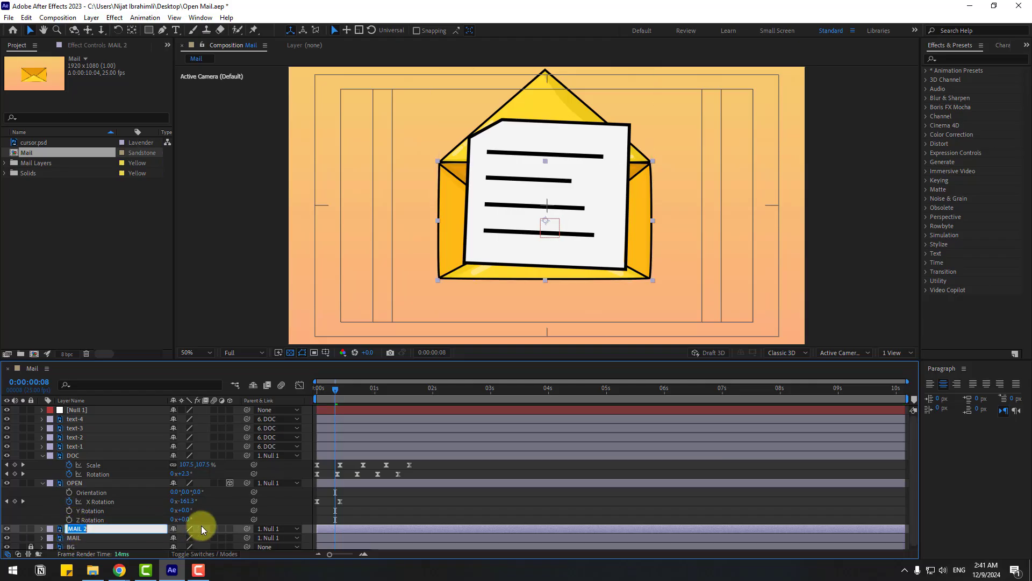
text(MASK)
key(Return)
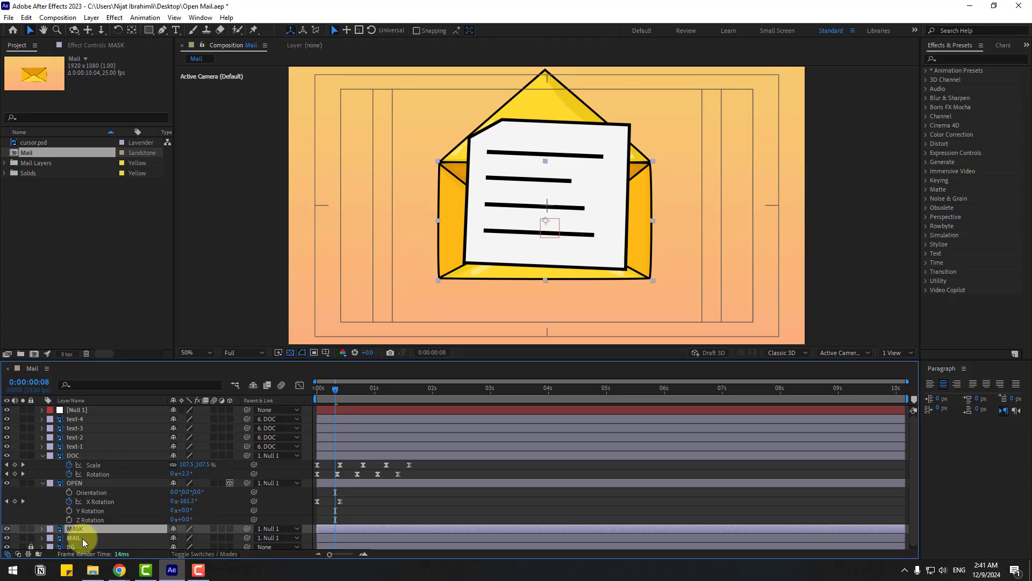
drag(75, 532, 124, 418)
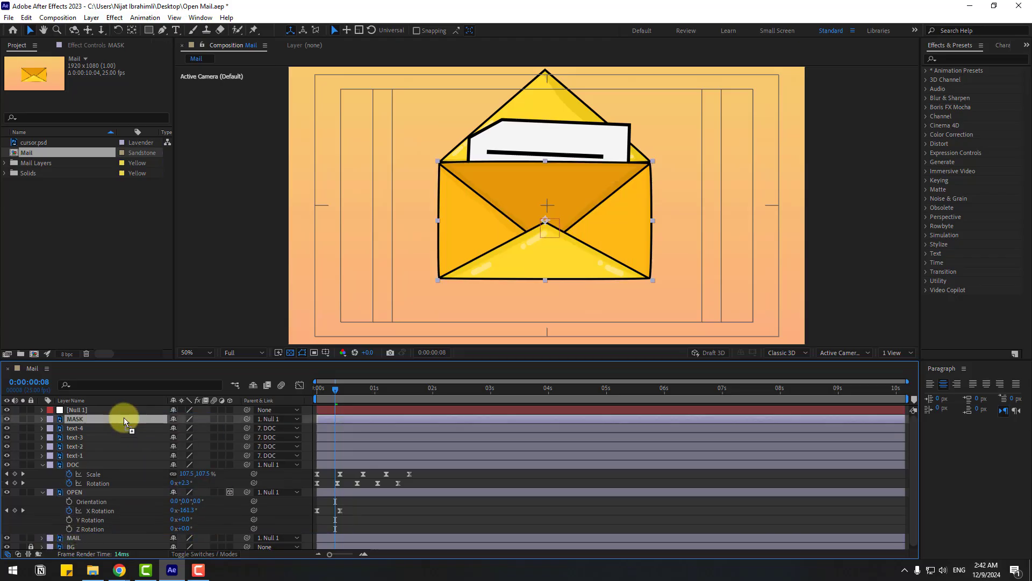
Step: Solo the MASK layer and start a Pen tool mask along the V-shaped pocket edge and the tip of the front flap
click(22, 419)
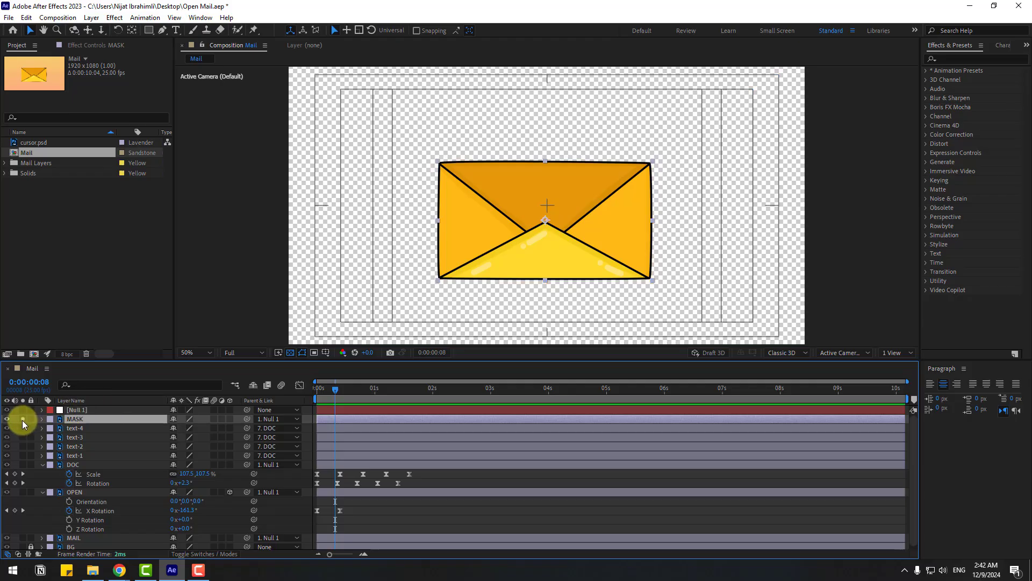
click(162, 30)
key(slash)
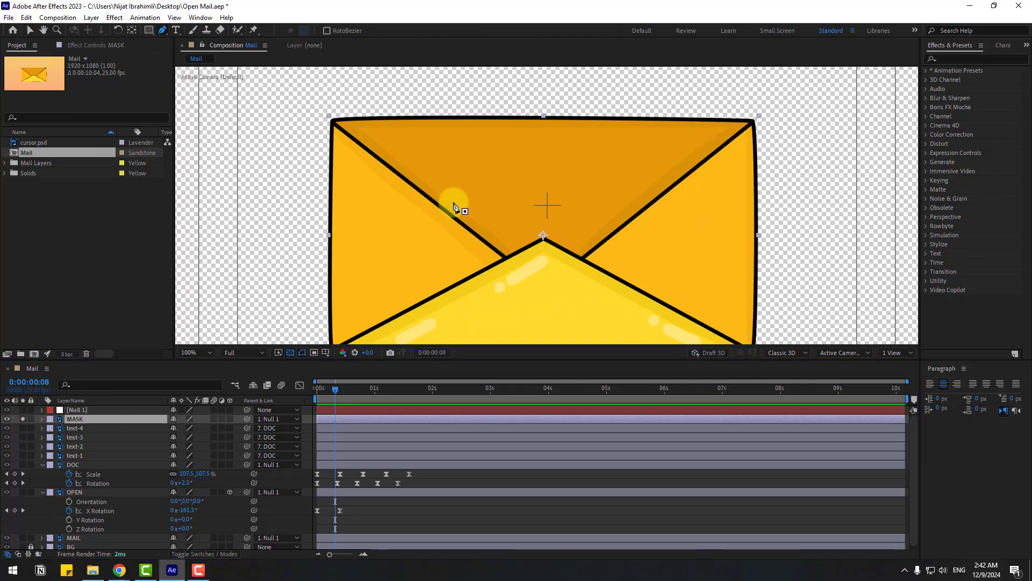
click(335, 122)
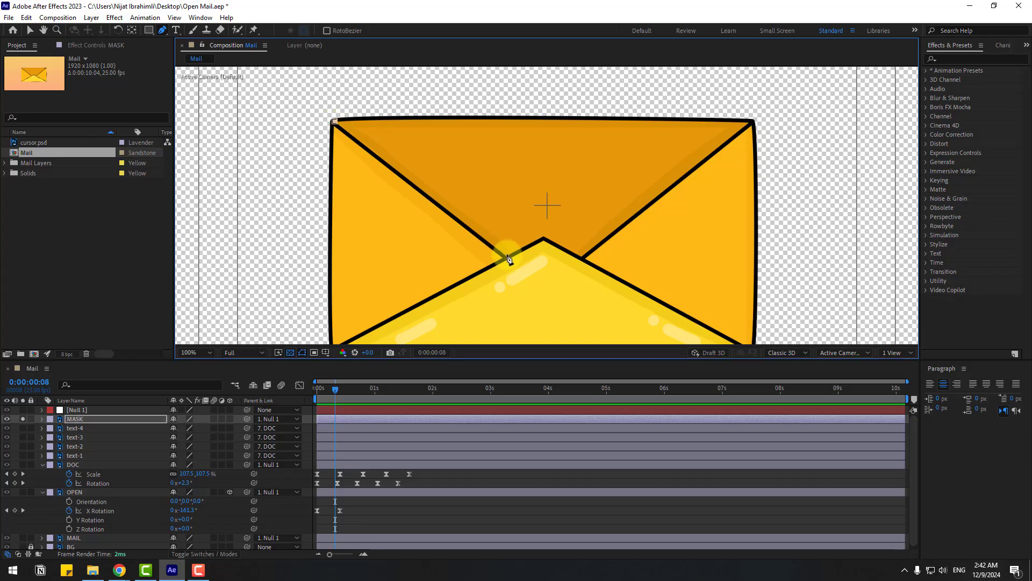
click(505, 257)
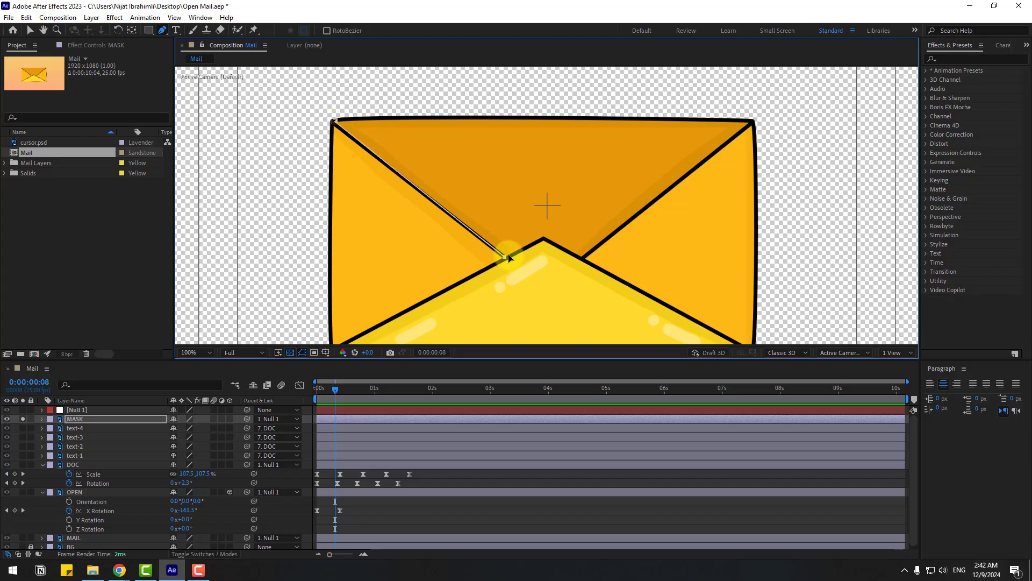
click(542, 236)
click(581, 259)
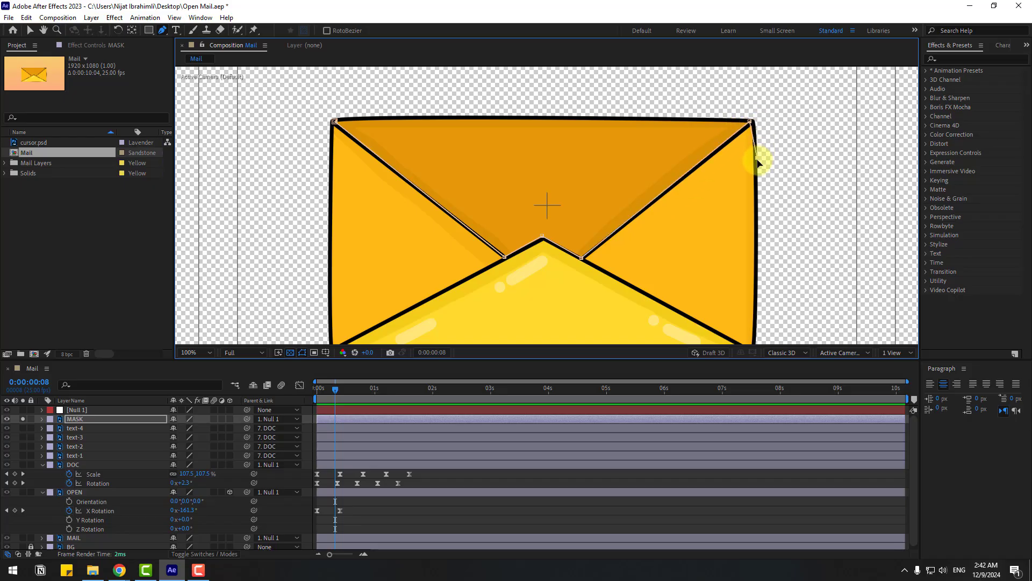
Step: Continue the mask down the right side and around the envelope's bottom edge, close it at the upper-left corner, and unsolo the MASK layer
scroll(739, 215, down, 5)
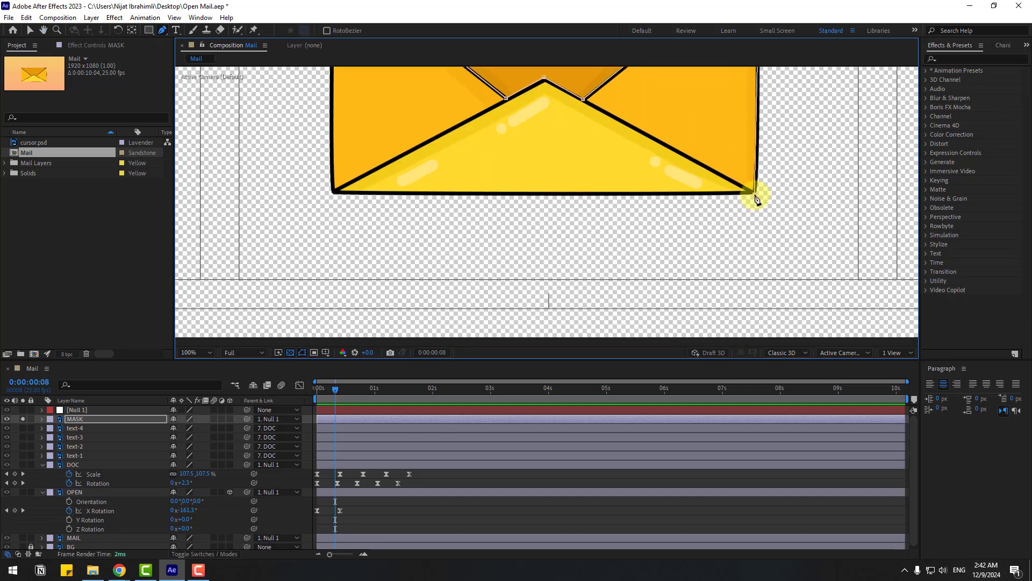
click(566, 195)
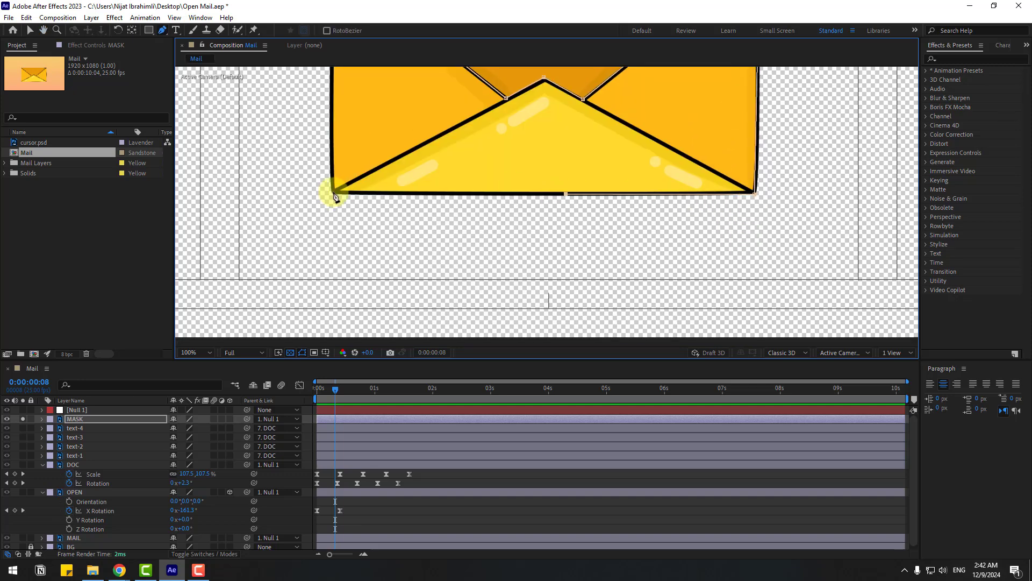
click(333, 195)
scroll(334, 197, up, 5)
click(317, 112)
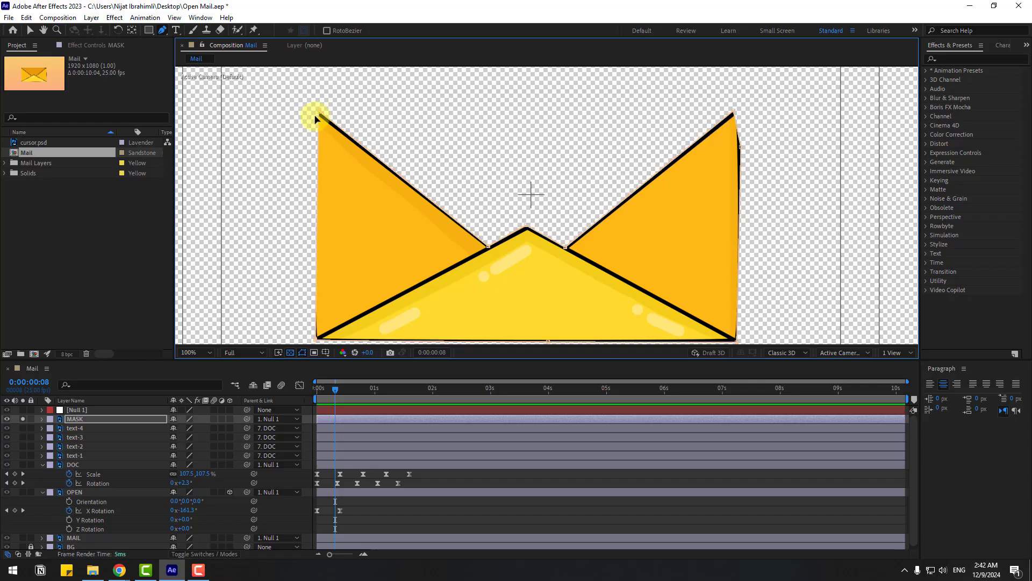
click(30, 33)
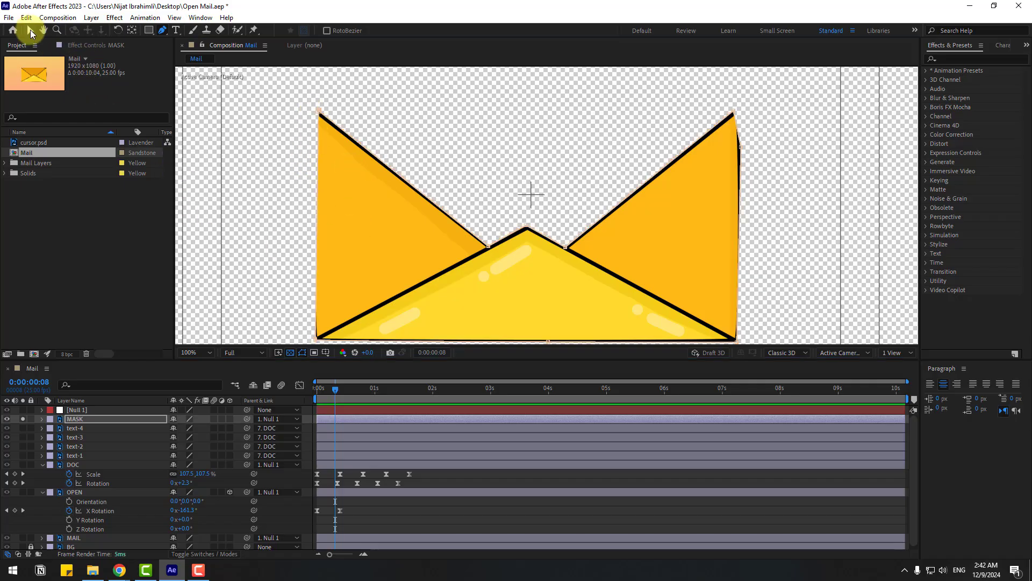
click(22, 418)
key(comma)
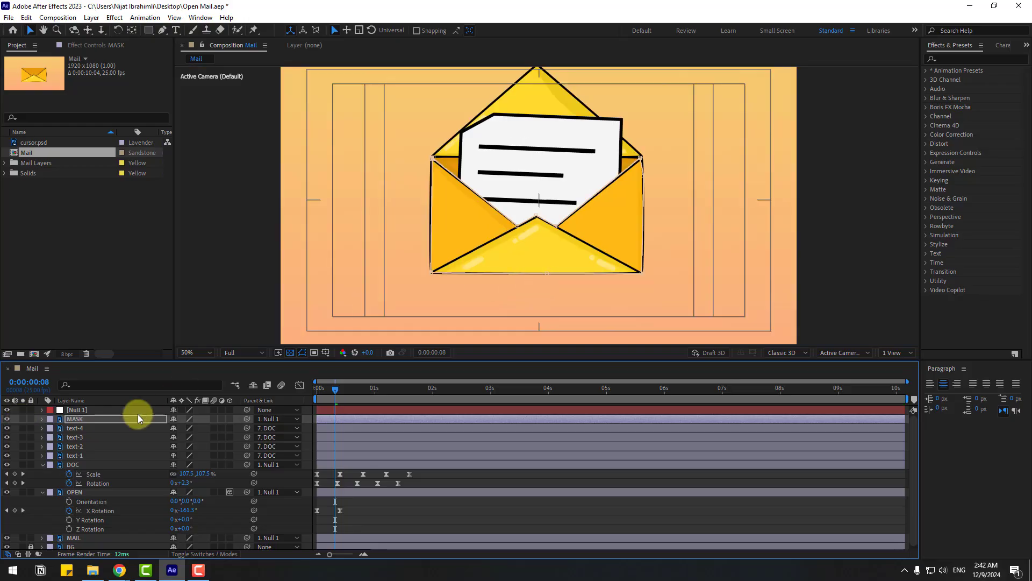
Step: Try moving the DOC paper upward out of the masked pocket, and undo the move
click(74, 465)
click(547, 191)
drag(556, 194, 550, 134)
key(ctrl+z)
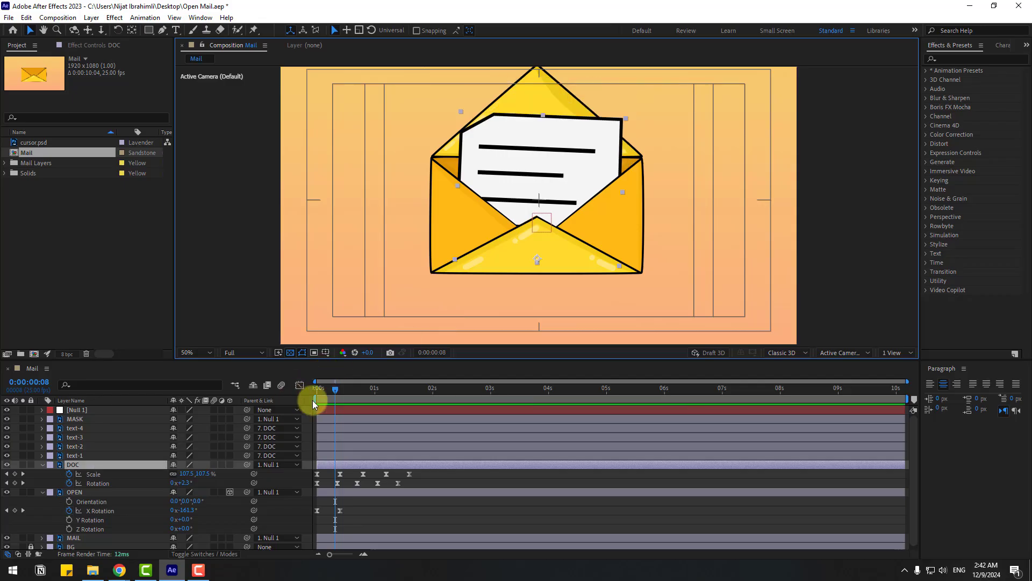
Step: Scrub and preview the opening animation to check how the paper rises behind the masked envelope front
click(316, 394)
drag(316, 395, 351, 386)
key(space)
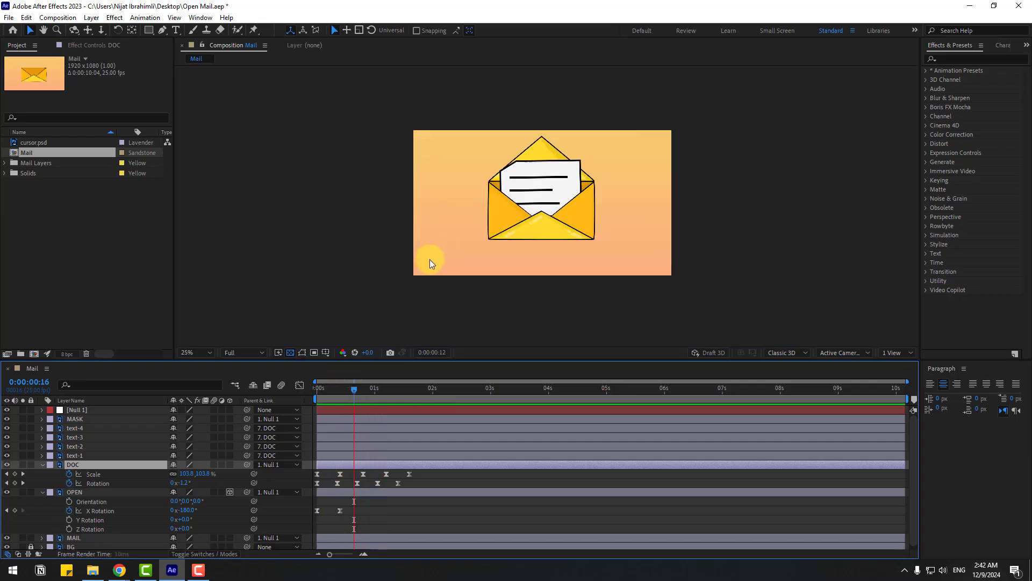
key(space)
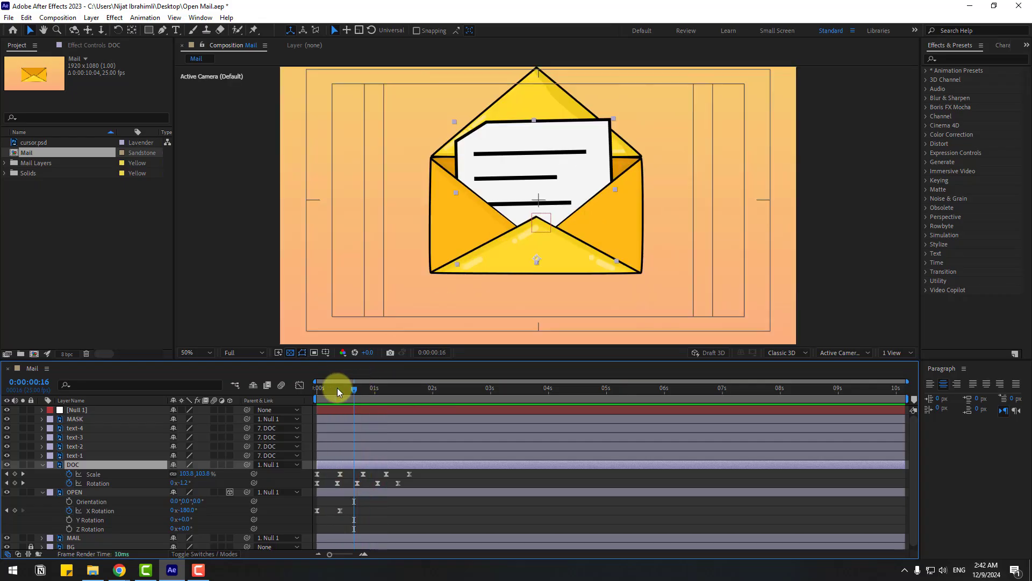
Step: Shift all DOC Scale and Rotation keyframes and the OPEN X Rotation keyframes to start just after 2 seconds
drag(337, 388, 164, 416)
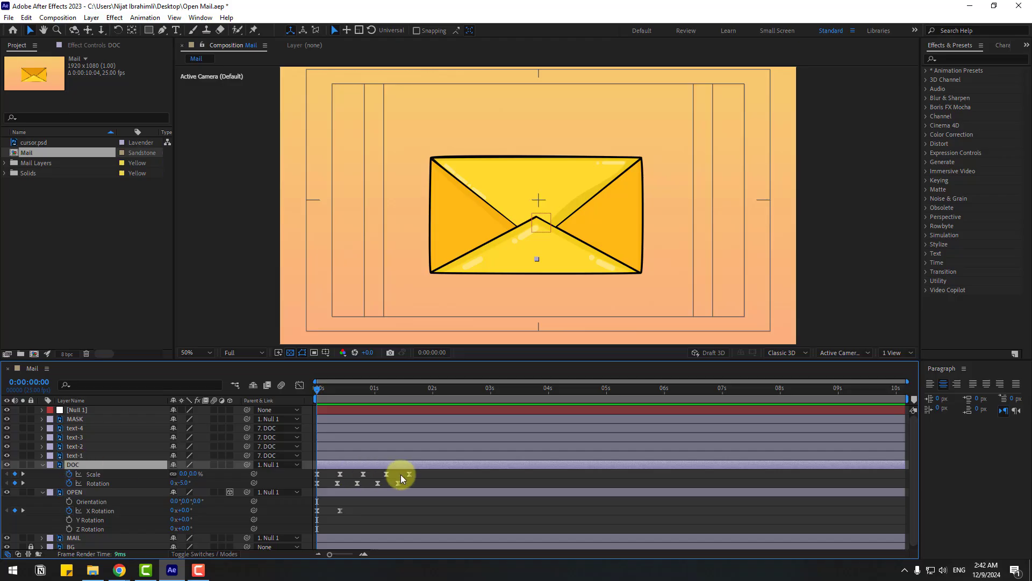
drag(409, 474, 306, 512)
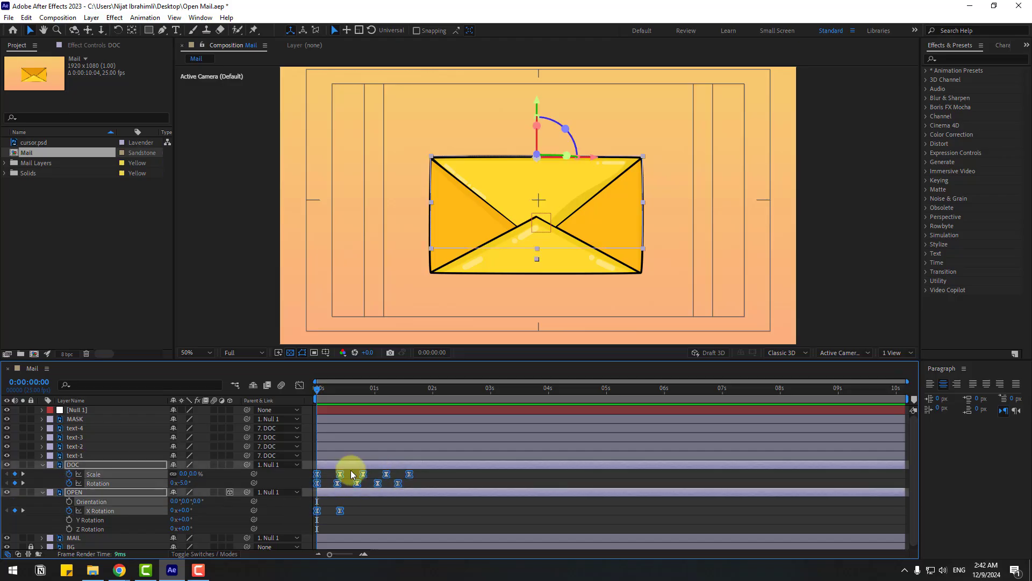
drag(341, 477, 469, 474)
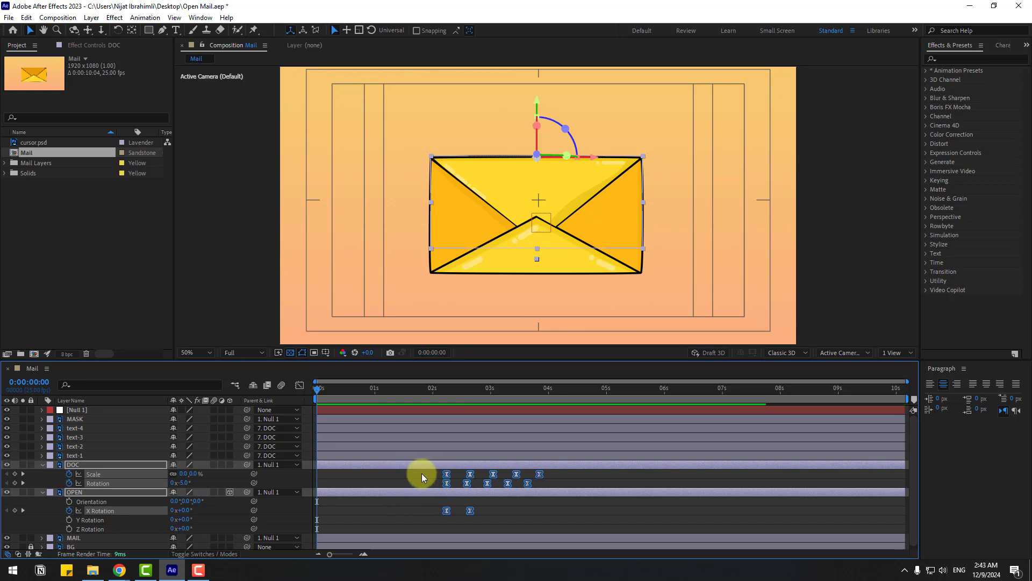
click(409, 477)
Step: Keyframe Null 1's Position at 972, 1335 at the timeline's start, placing the envelope below the frame
click(82, 410)
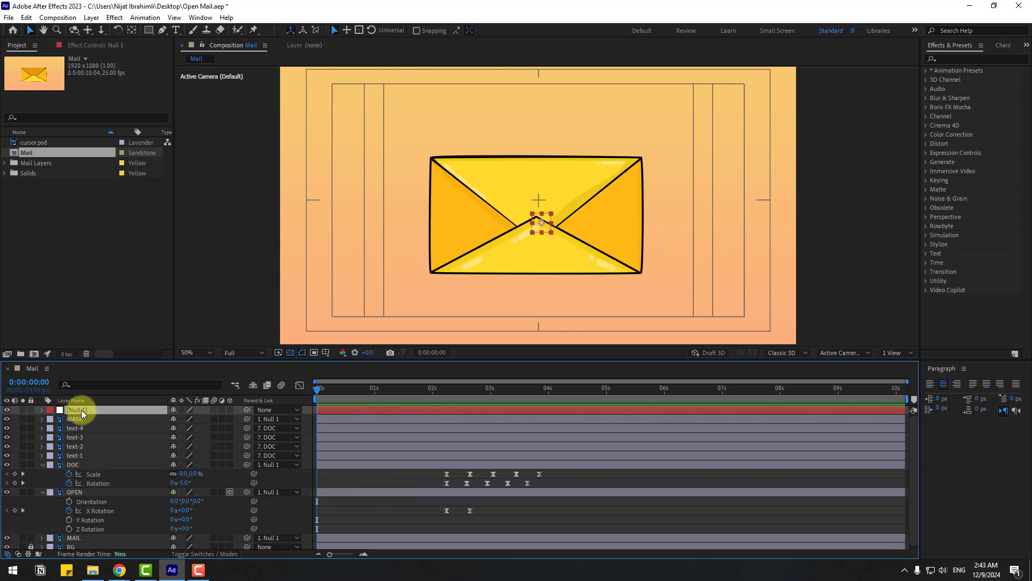
key(p)
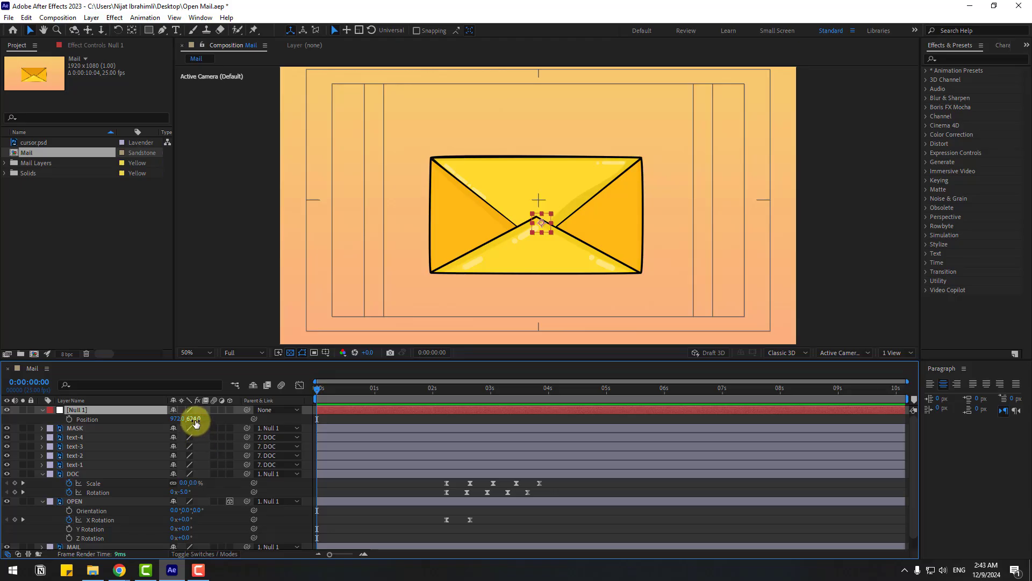
mouse_move(195, 423)
mouse_down()
mouse_move(252, 419)
mouse_move(205, 422)
mouse_up()
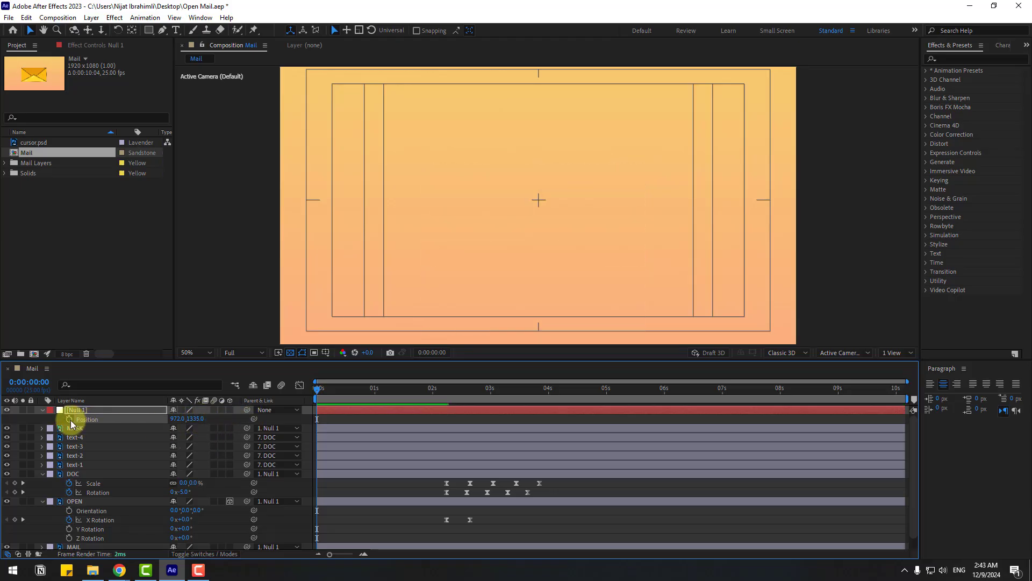
click(70, 420)
Step: Keyframe Null 1's Position at frame 10 with the envelope raised into view, and at frame 20 with 972, 708
key(shift+Page_Down)
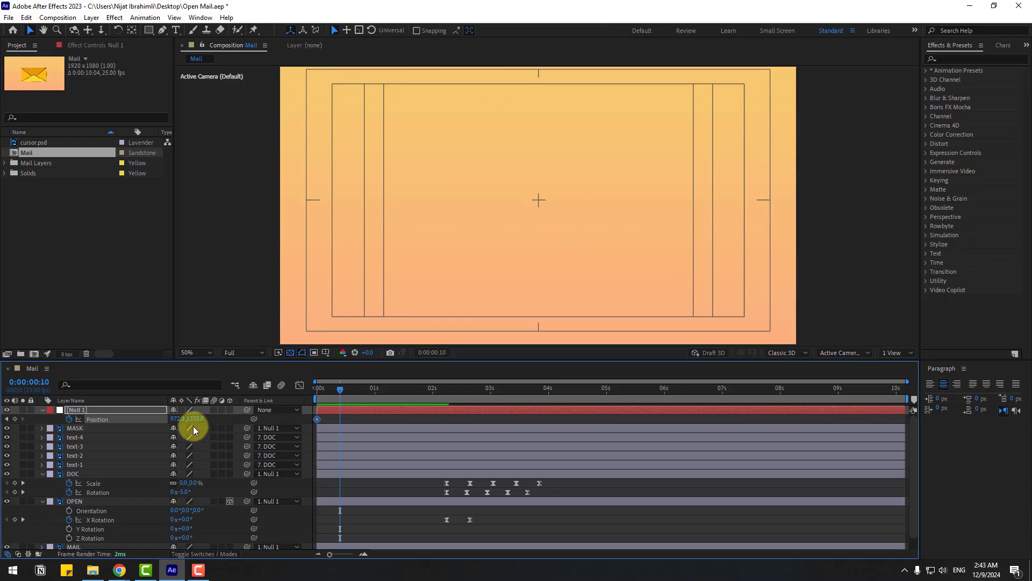
drag(196, 419, 349, 414)
key(shift+Page_Down)
scroll(557, 265, up, 2)
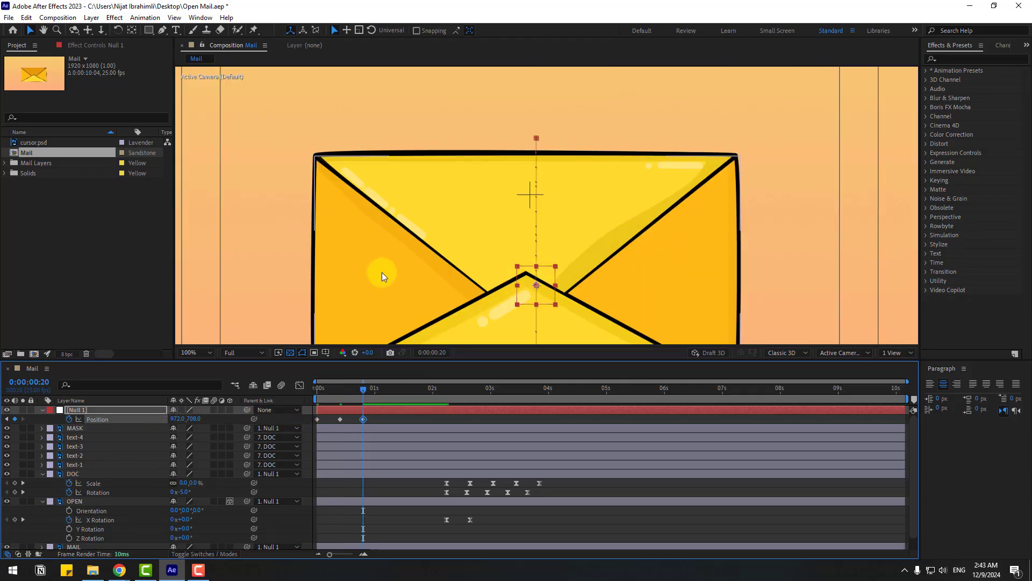
drag(385, 304, 388, 295)
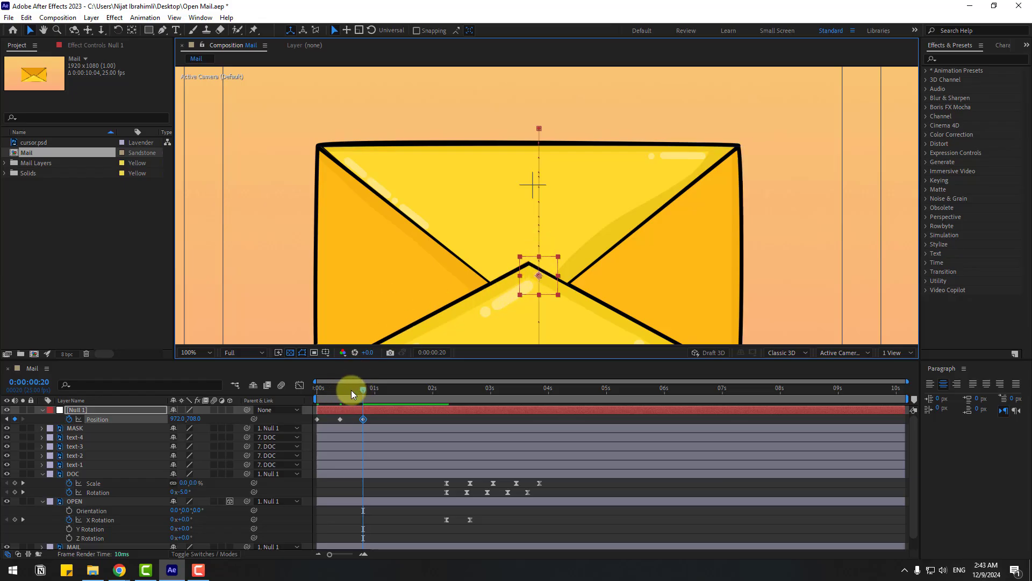
drag(351, 391, 363, 390)
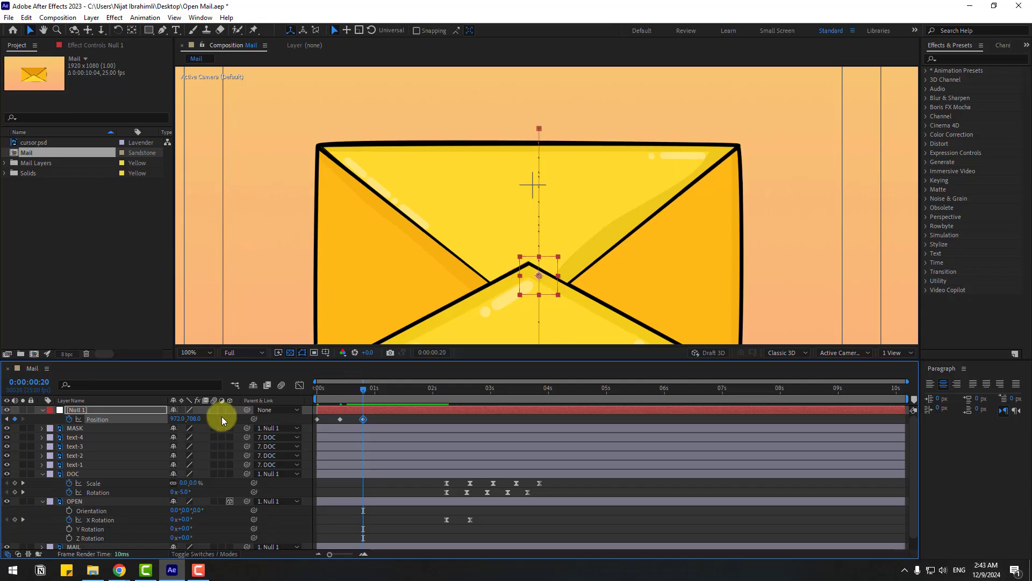
Step: Add Null 1 Position keyframes at 1:05, 1:15 and 2:00 as a diminishing vertical bounce, ending at 972, 580
key(shift+Page_Down)
drag(194, 418, 106, 407)
mouse_move(164, 424)
mouse_down()
mouse_move(248, 422)
mouse_move(172, 418)
mouse_up()
key(shift+Page_Down)
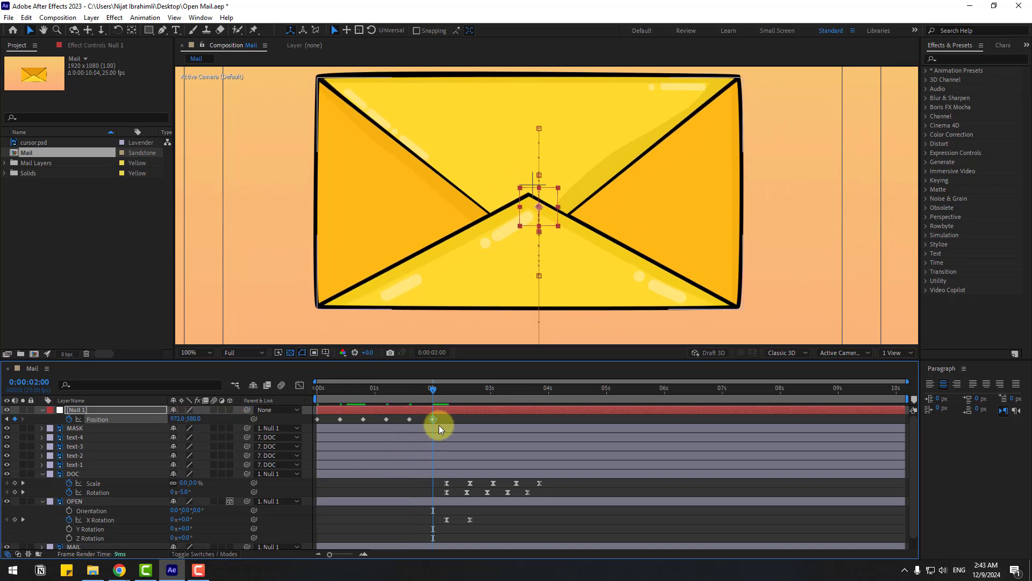
Step: Apply Easy Ease to all of Null 1's Position keyframes and preview the envelope's bounce-in
drag(439, 425, 317, 422)
right_click(317, 421)
mouse_move(349, 409)
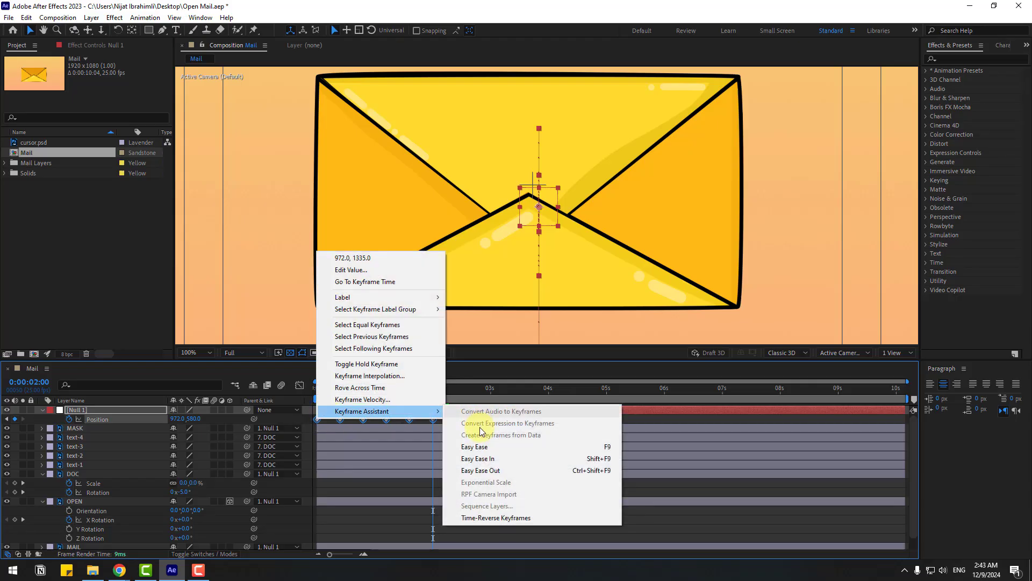
click(479, 444)
key(comma)
key(comma)
key(space)
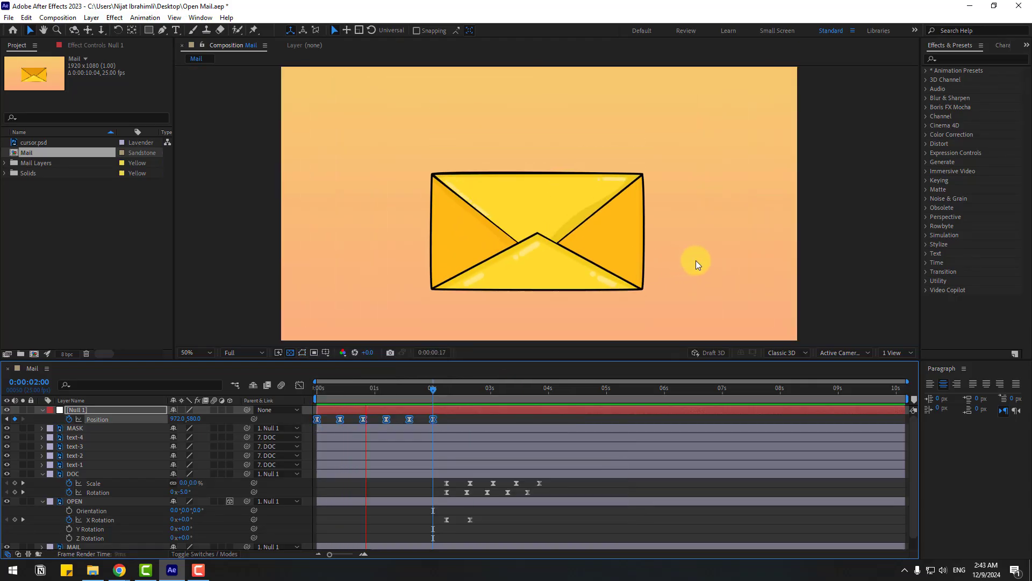
key(space)
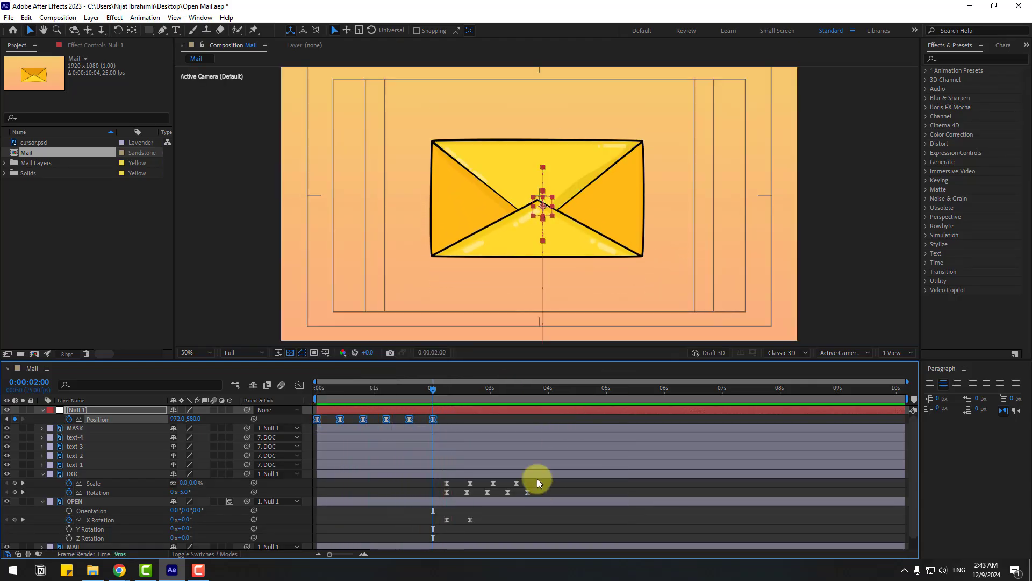
key(space)
key(space)
Step: Shift all DOC and OPEN keyframes to start shortly before 6 seconds and preview the timing
drag(553, 479, 436, 520)
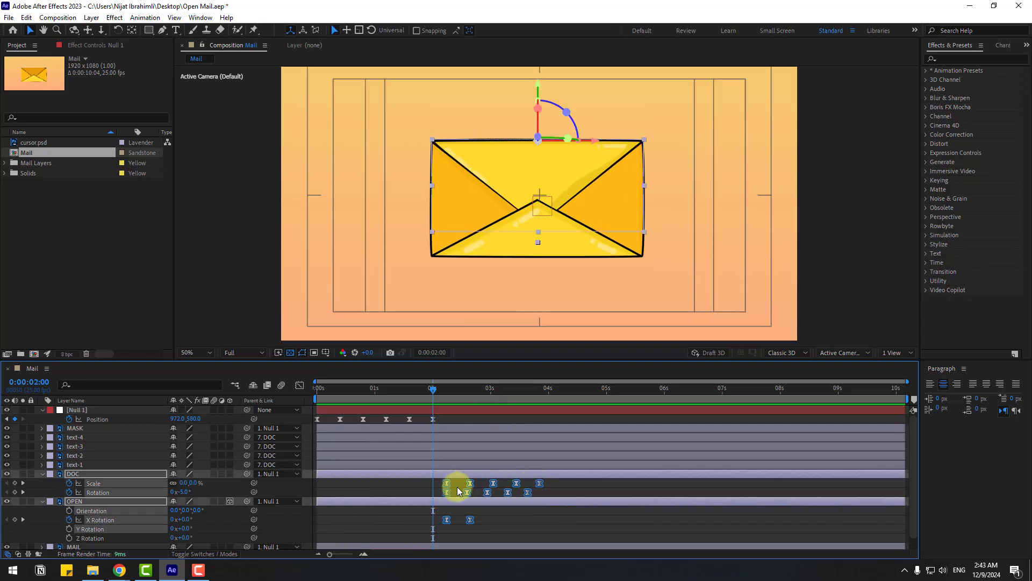
drag(457, 486, 652, 484)
click(511, 485)
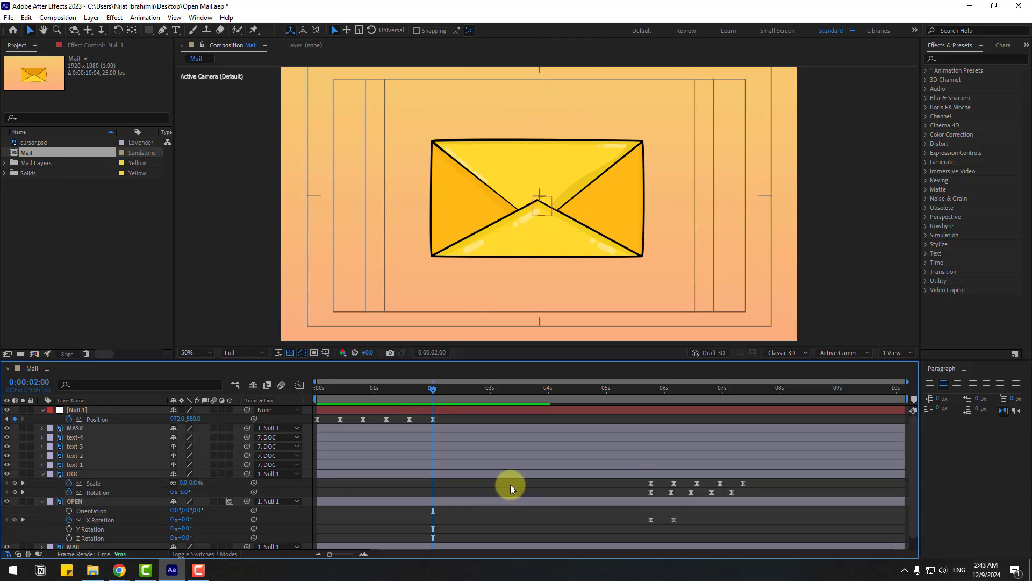
key(space)
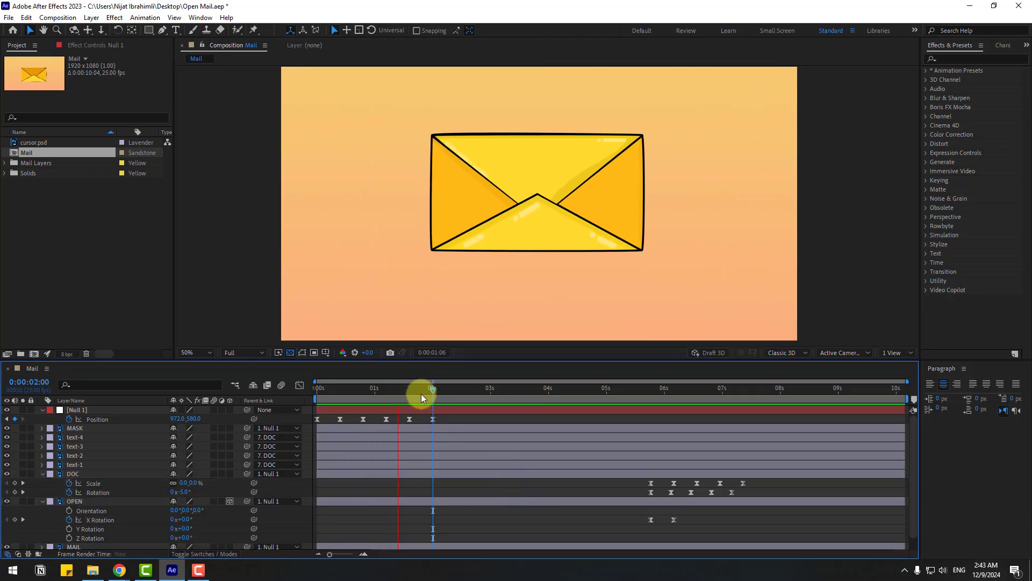
Step: Reveal Null 1's Scale, unlink its proportions and keyframe it at frame 0 as 13, 71%
click(420, 392)
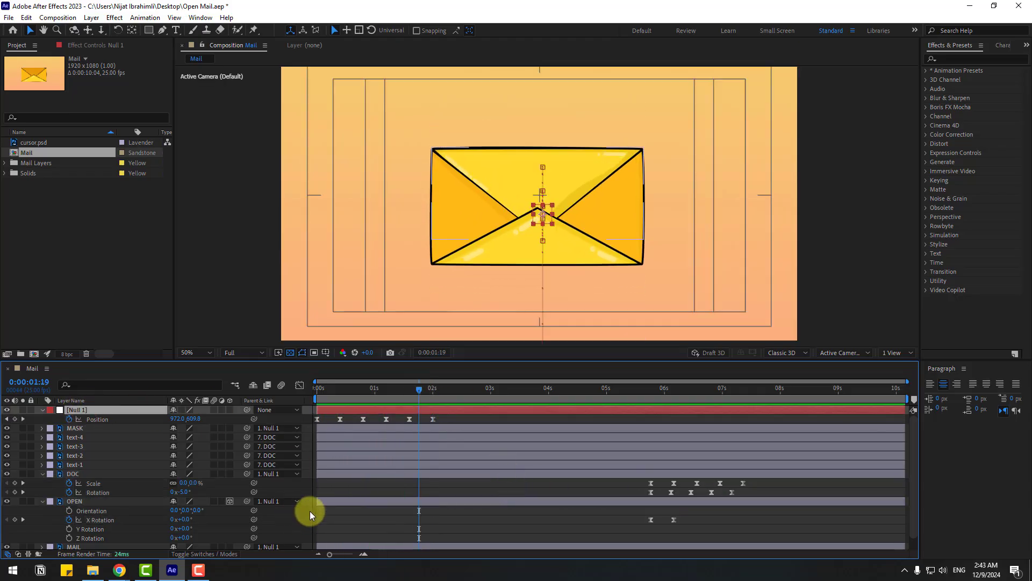
key(shift+s)
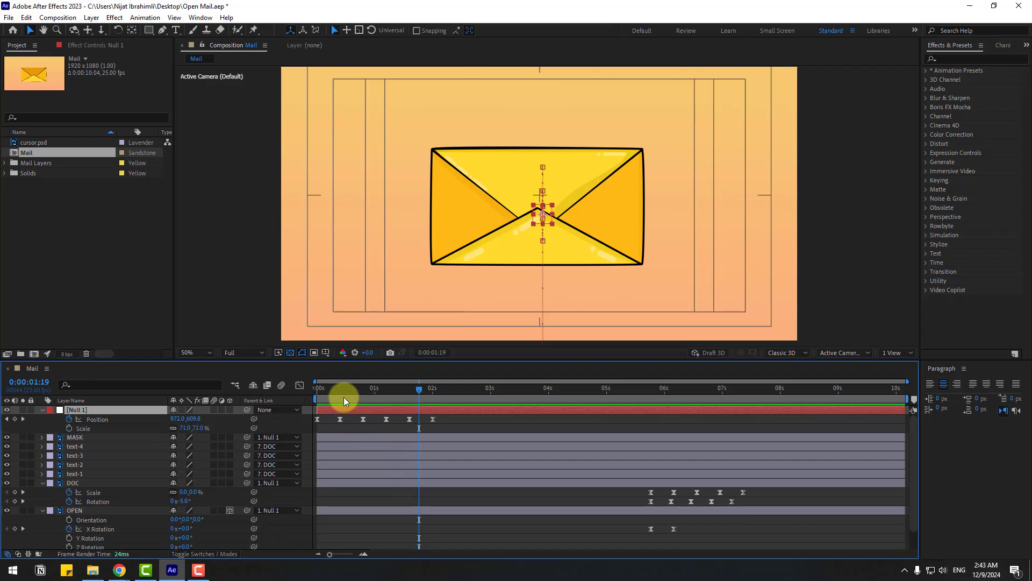
drag(397, 397, 322, 397)
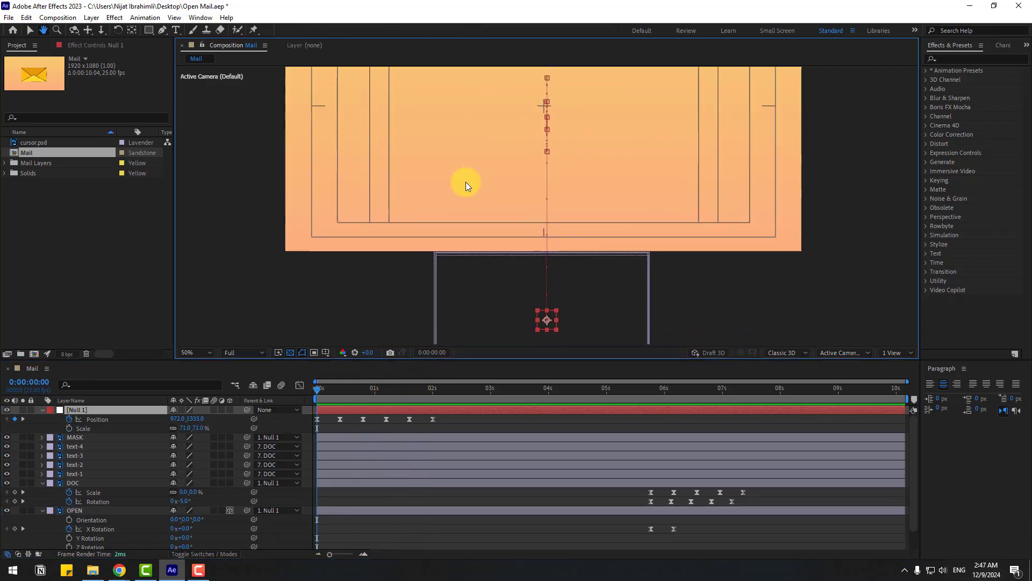
scroll(375, 305, down, 2)
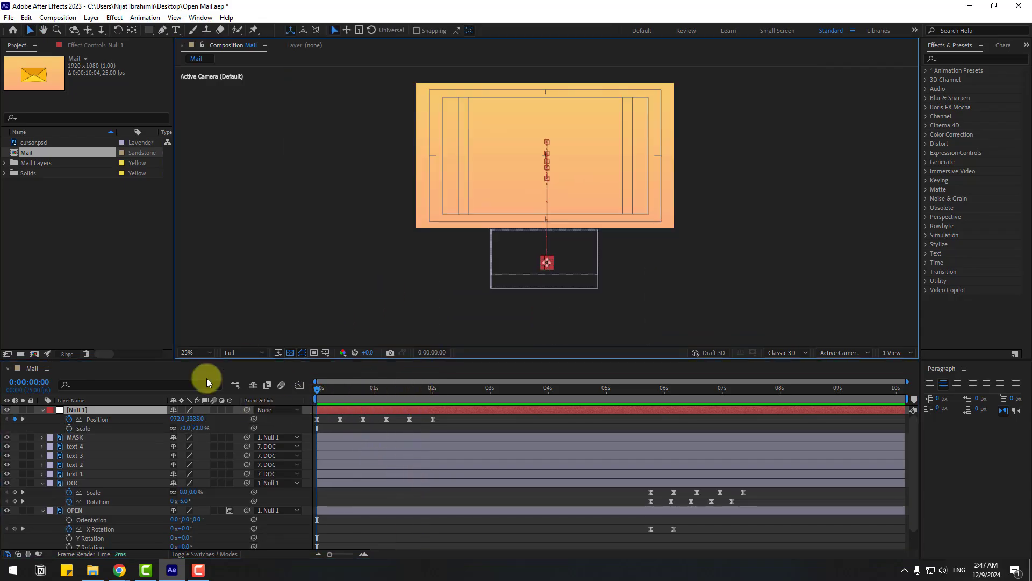
click(173, 428)
mouse_move(185, 428)
mouse_down()
mouse_move(161, 429)
mouse_move(174, 427)
mouse_up()
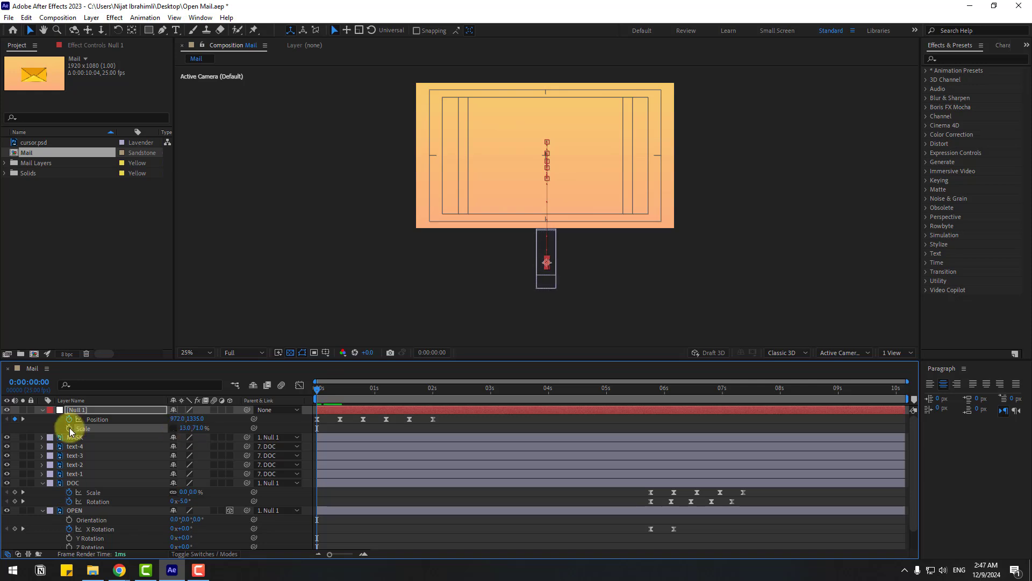
Step: Keyframe Null 1's Scale at frame 20 as 57, 50%
drag(321, 389, 353, 392)
click(363, 389)
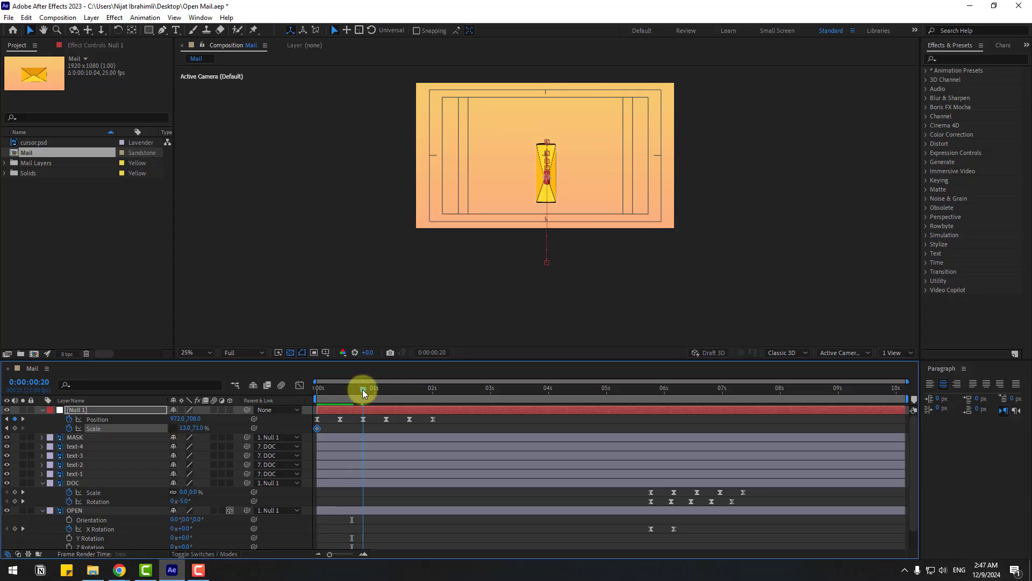
mouse_move(184, 427)
mouse_down()
mouse_move(208, 424)
mouse_move(190, 429)
mouse_up()
Step: Add Null 1 Scale keyframes at 1:06 with 46, 55% and at 1:15 with 42, 55%
click(316, 393)
drag(314, 392, 388, 392)
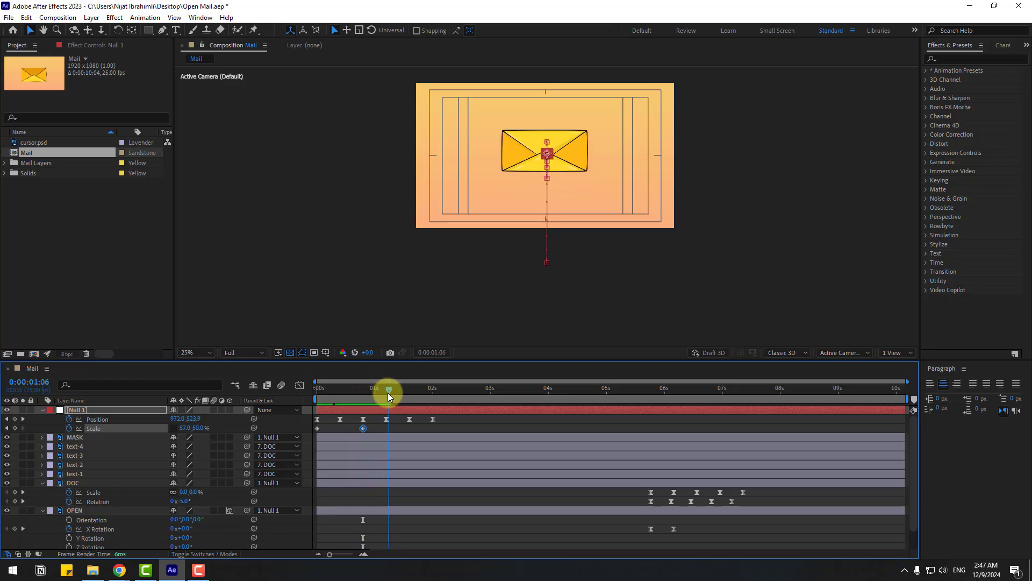
drag(186, 430, 203, 426)
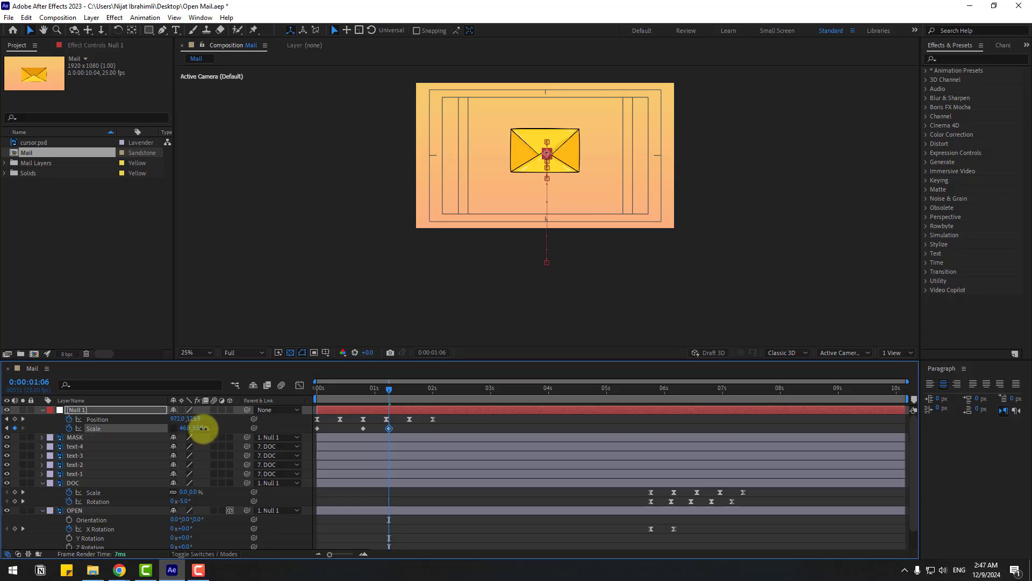
scroll(557, 199, up, 2)
drag(609, 176, 595, 257)
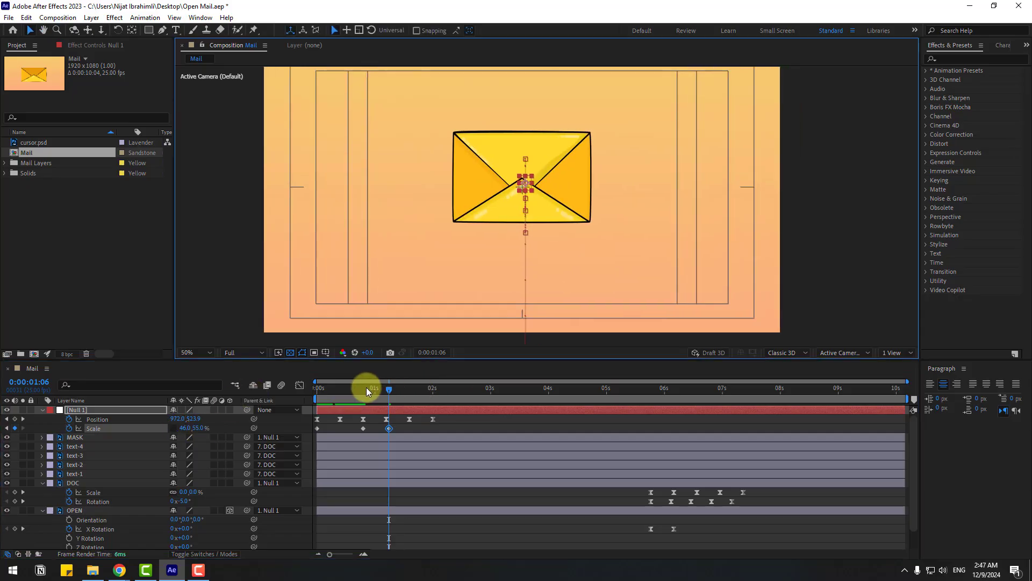
drag(366, 387, 409, 394)
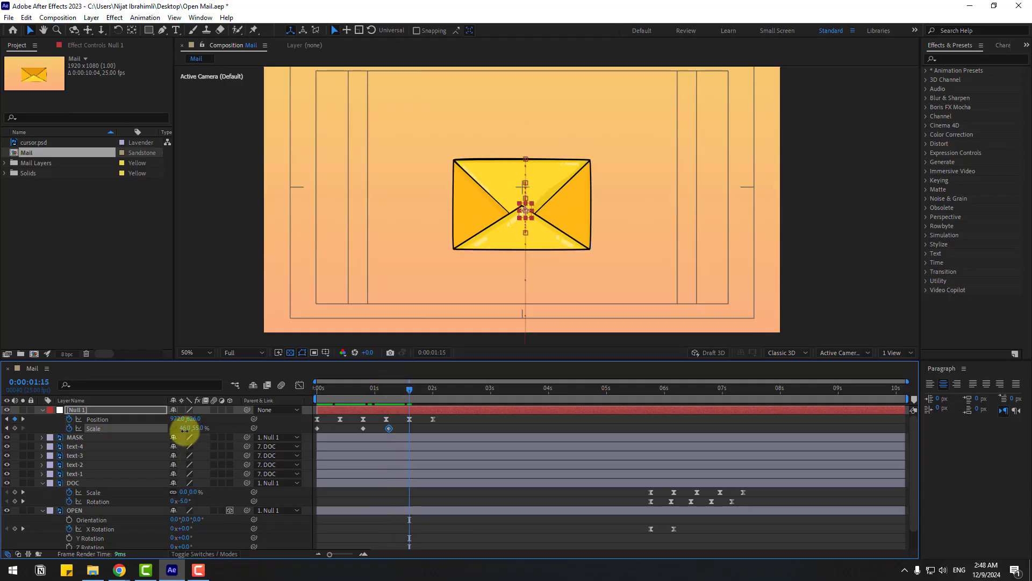
drag(184, 430, 202, 428)
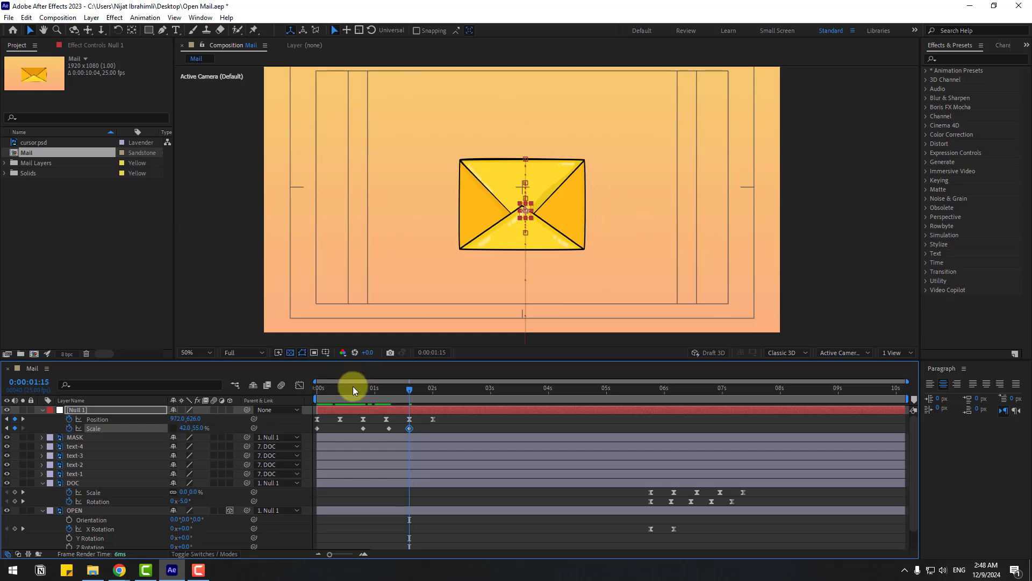
Step: Rework Null 1's Scale keyframes, narrowing the width to 39% at 1:06 and setting the height to 59% at 1:15
drag(352, 386, 388, 391)
mouse_move(198, 429)
mouse_down()
mouse_move(178, 428)
mouse_move(203, 428)
mouse_up()
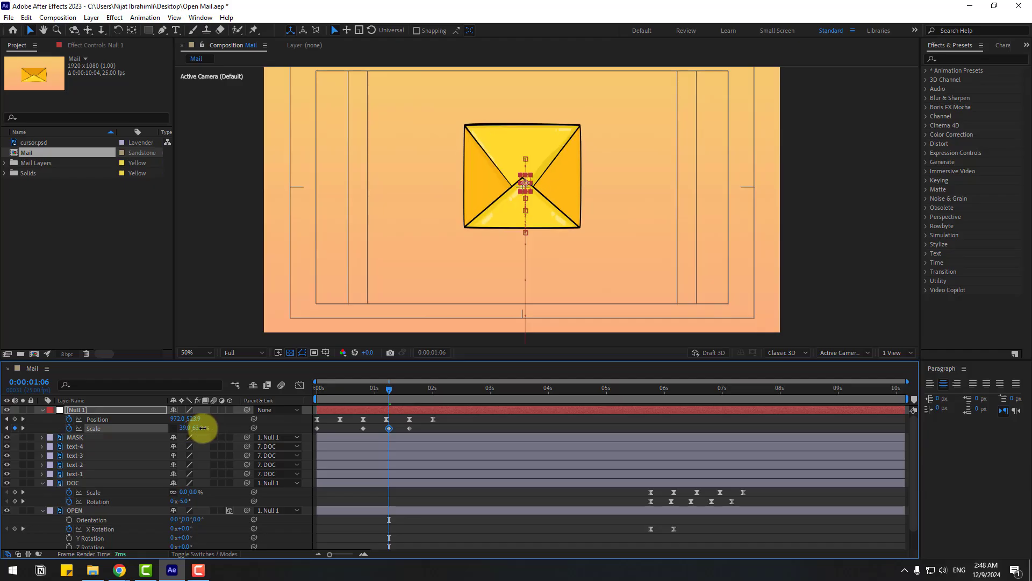
drag(364, 385, 409, 395)
mouse_move(200, 428)
mouse_down()
mouse_move(184, 428)
mouse_move(201, 429)
mouse_up()
Step: Keyframe Null 1's Scale at 2:00 as 71, 71%
drag(417, 398, 421, 394)
click(186, 429)
text(71)
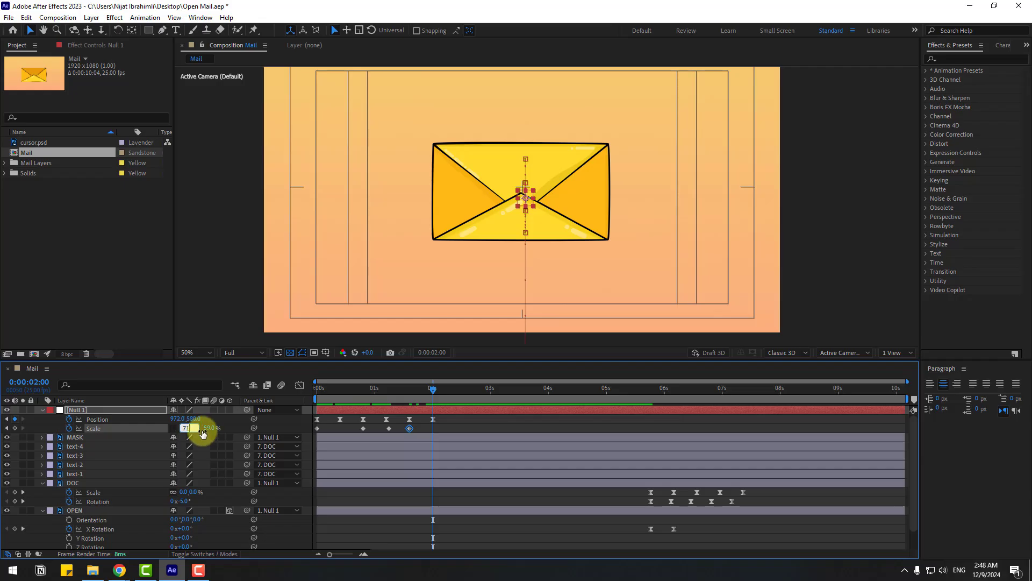
key(Return)
click(199, 428)
text(71)
key(Return)
Step: Apply Easy Ease to all of Null 1's Scale keyframes and preview the squash-and-stretch bounce
drag(448, 429, 294, 434)
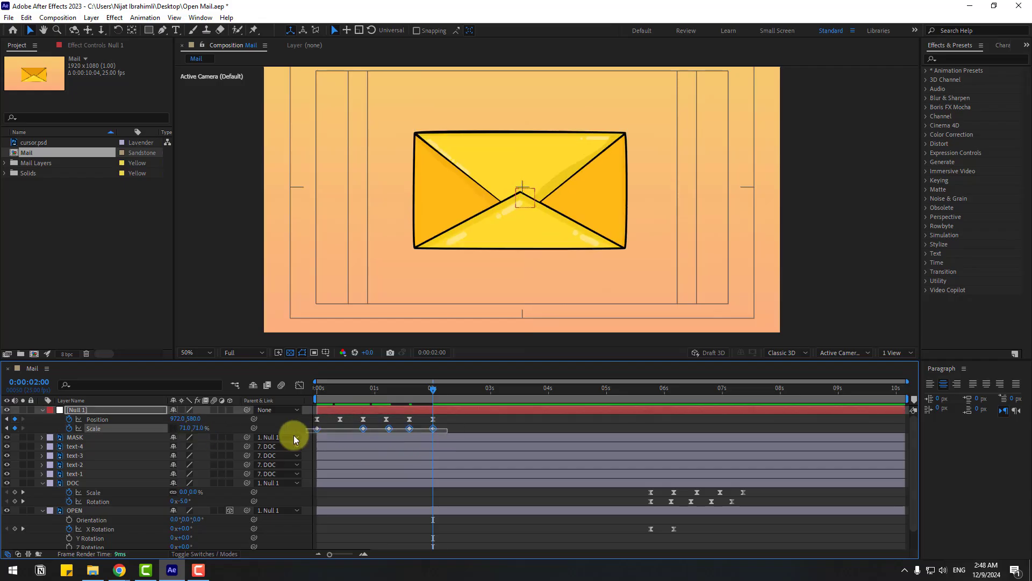
right_click(318, 428)
click(516, 456)
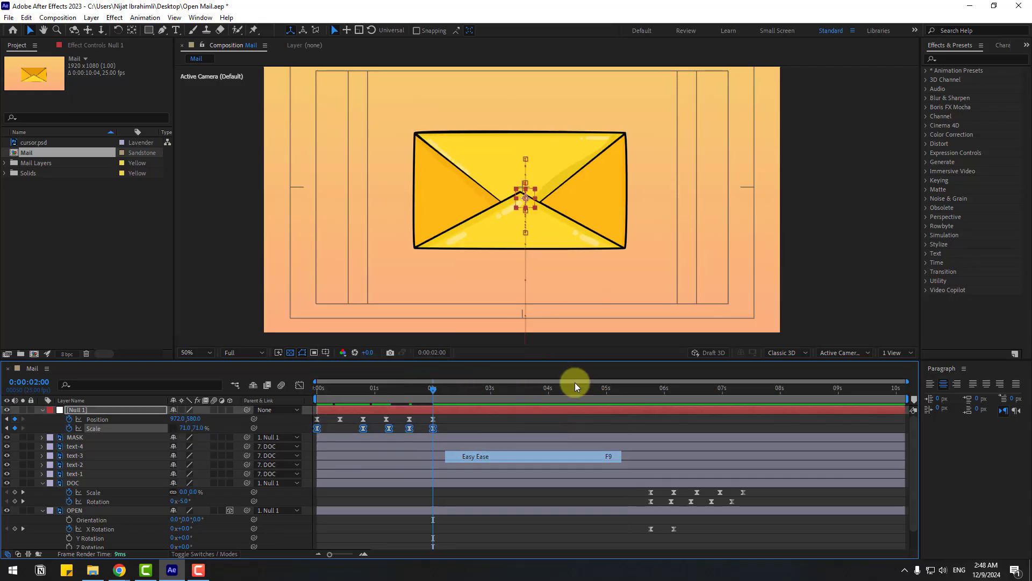
key(space)
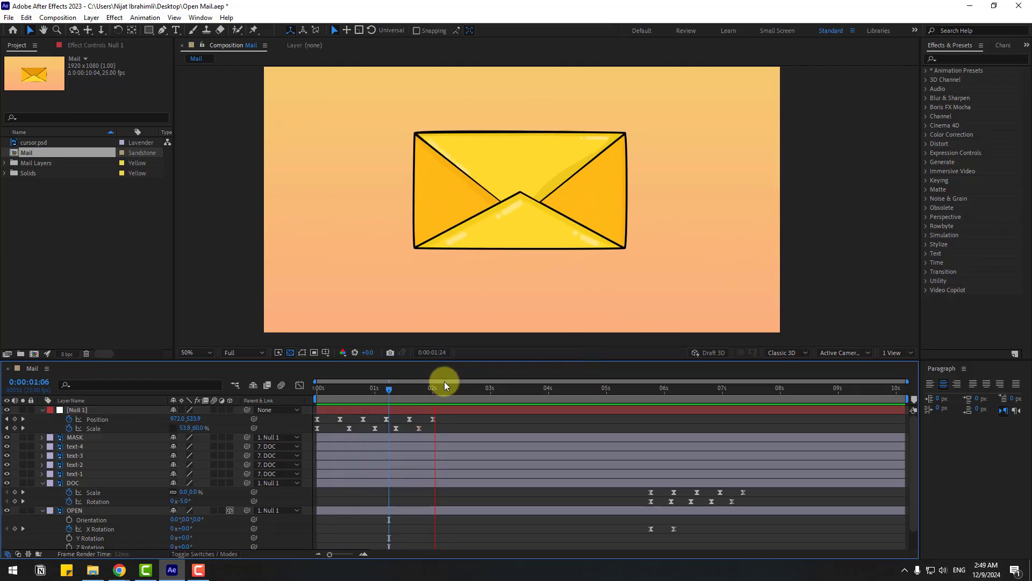
click(437, 391)
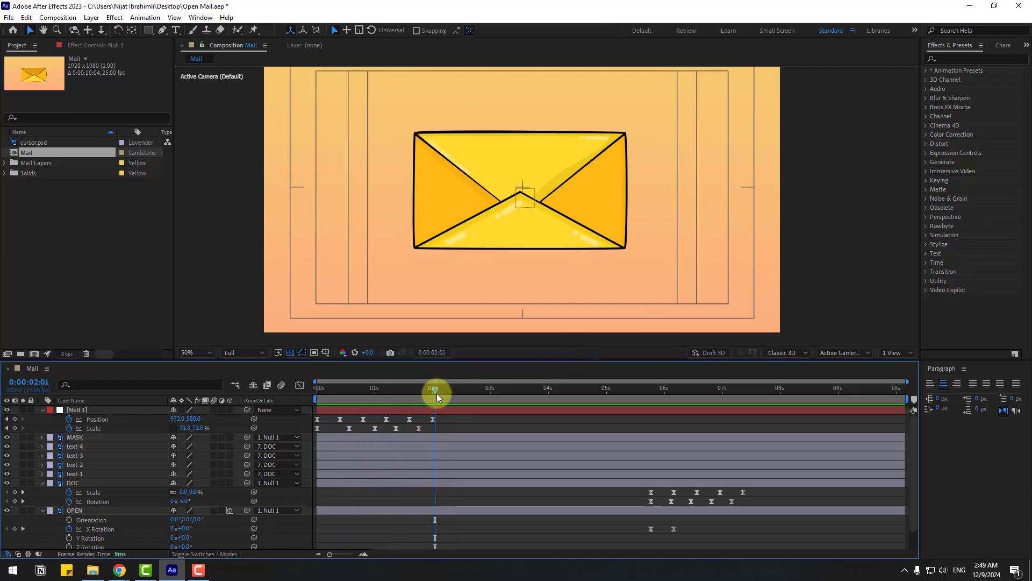
Step: Add cursor.psd to the composition as the topmost layer and set its Scale to 53%
click(39, 143)
drag(32, 143, 92, 409)
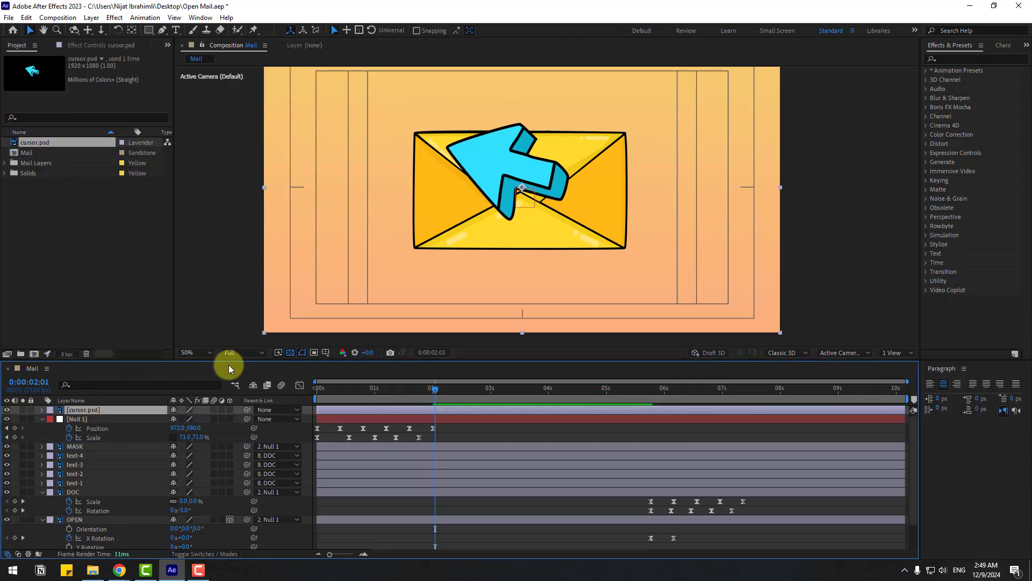
key(s)
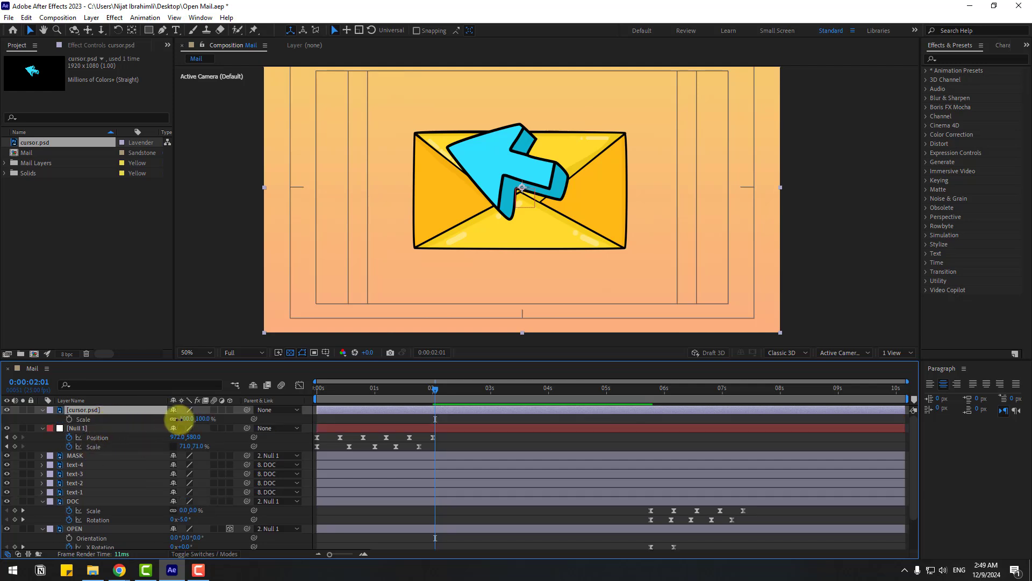
drag(180, 418, 153, 418)
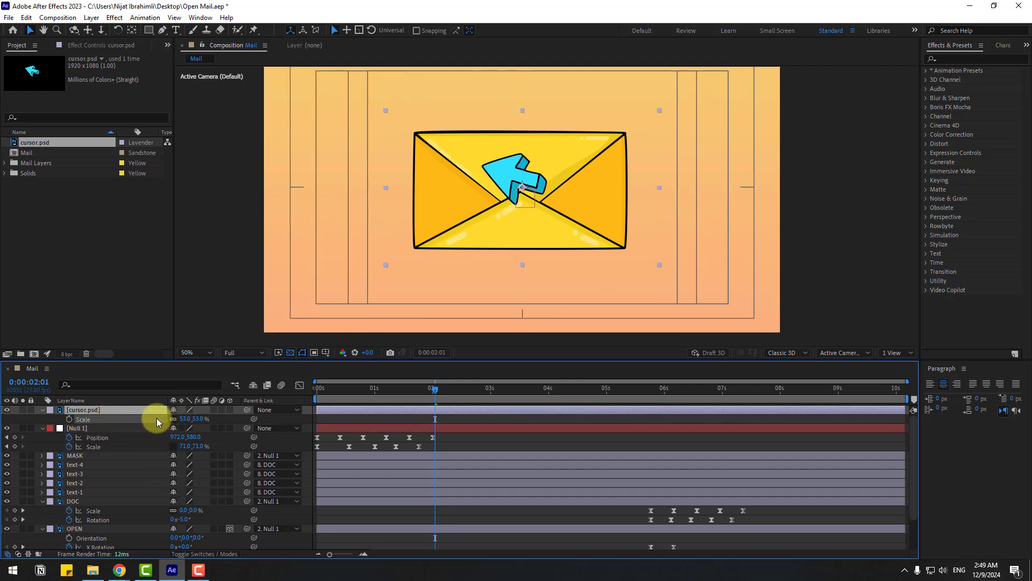
Step: Move the cursor layer's anchor point onto the arrow's body and set the layer's Rotation to 26°
click(131, 31)
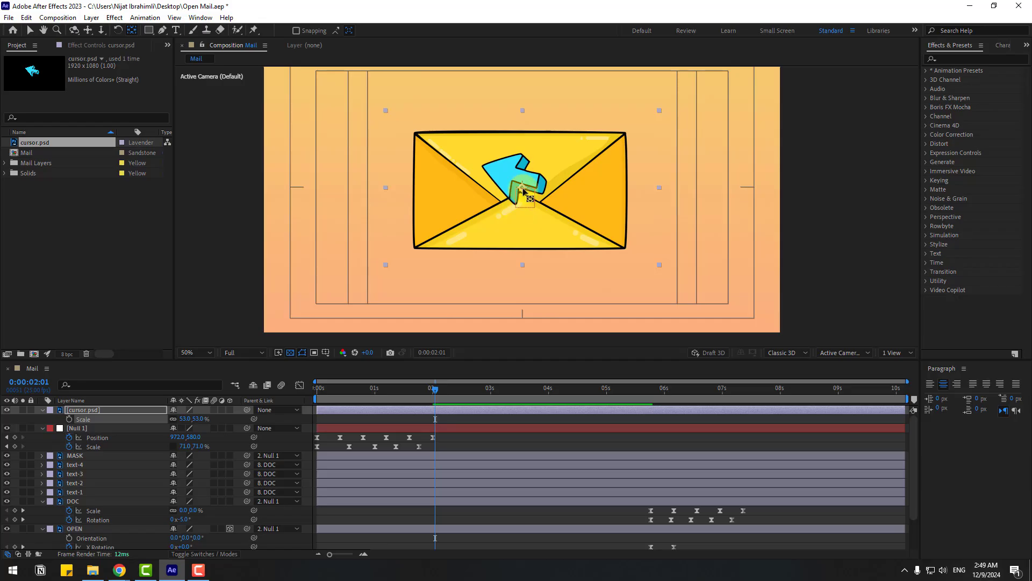
drag(523, 191, 526, 179)
click(29, 30)
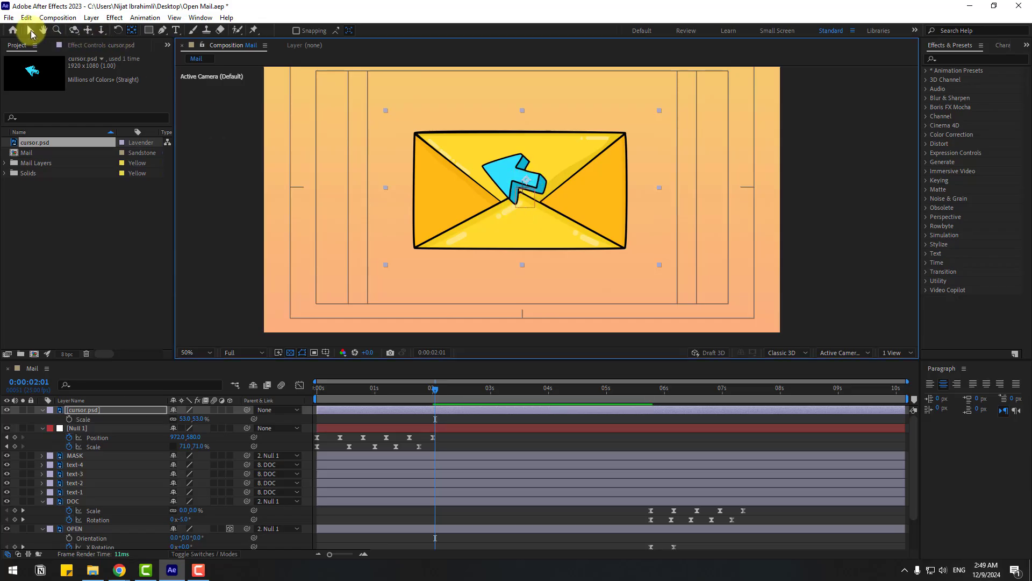
click(164, 413)
key(r)
drag(185, 418, 195, 418)
Step: Move the cursor out of frame past the composition's lower-right corner to 1808, 1204 and start its layer at 2:01
drag(533, 236, 529, 222)
drag(516, 161, 740, 346)
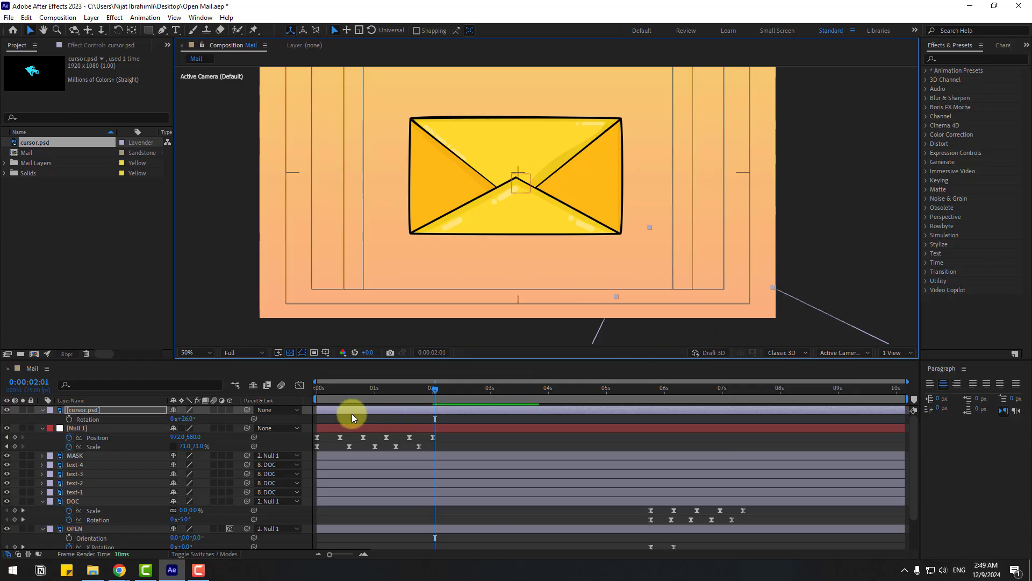
drag(343, 411, 365, 411)
drag(439, 408, 449, 408)
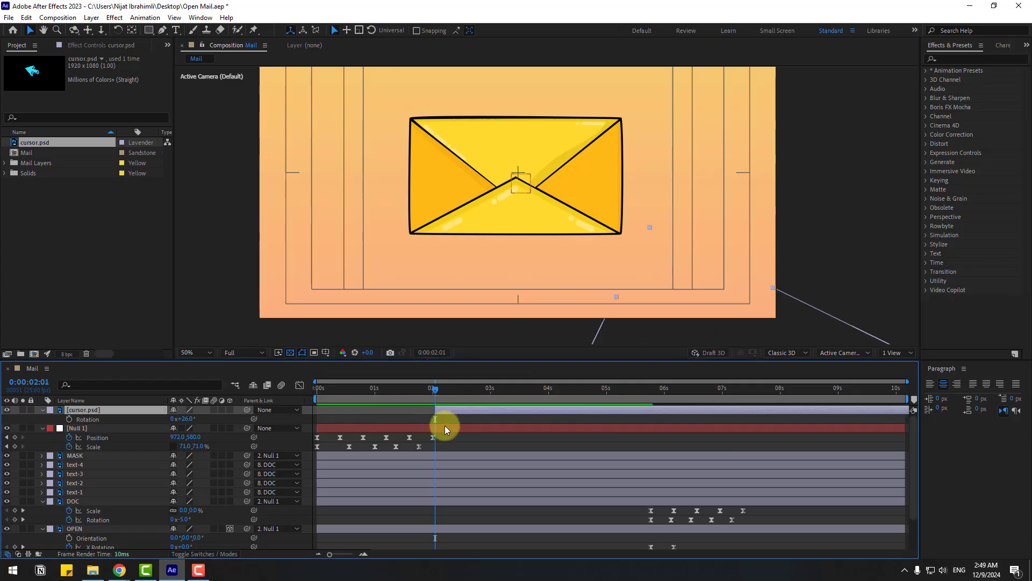
Step: Keyframe the cursor's Position at 2:01 and at 2:24 with 1262, 776 over the envelope, and apply Easy Ease to both
click(67, 418)
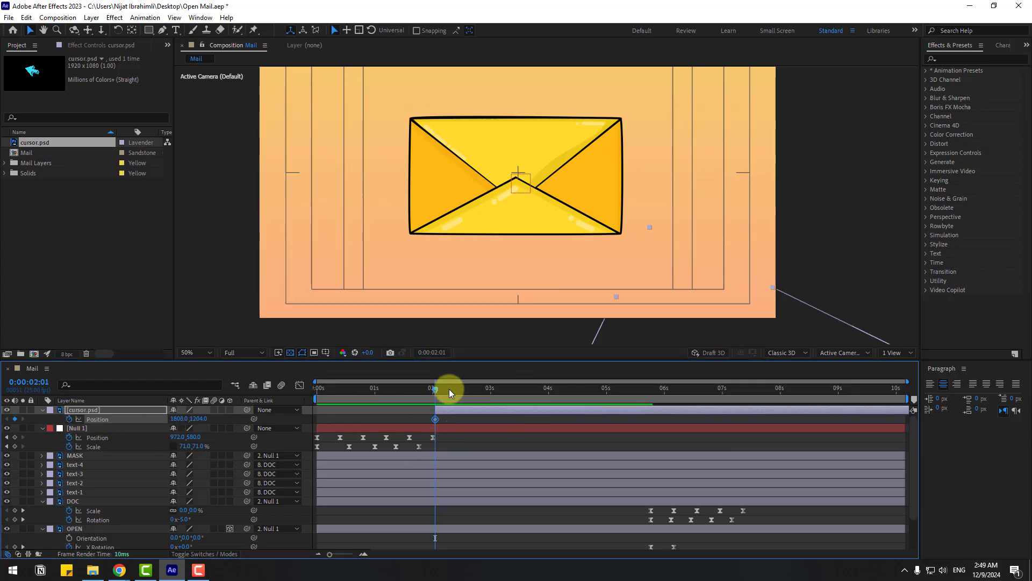
drag(761, 311, 566, 213)
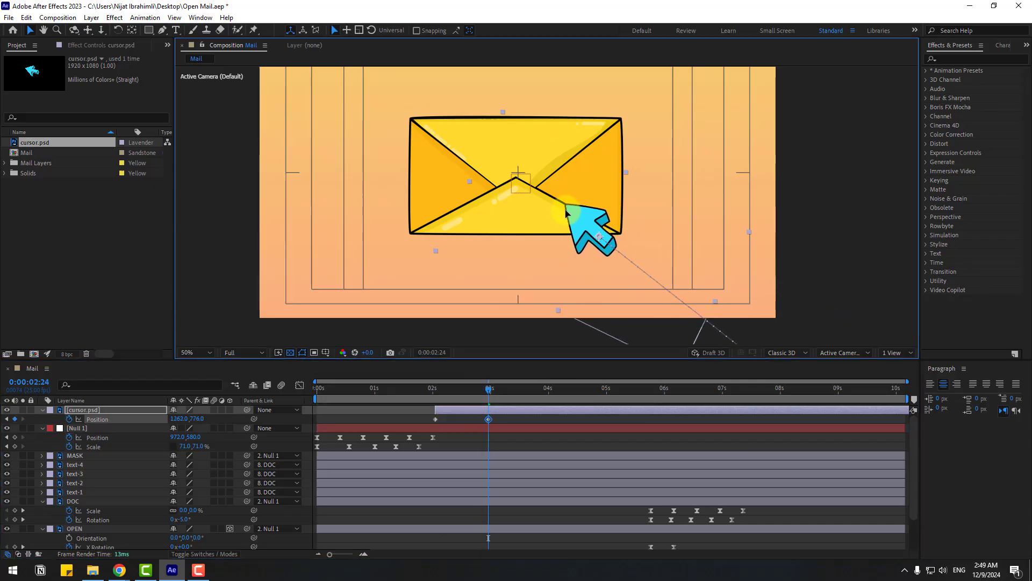
right_click(435, 418)
mouse_move(446, 411)
click(595, 447)
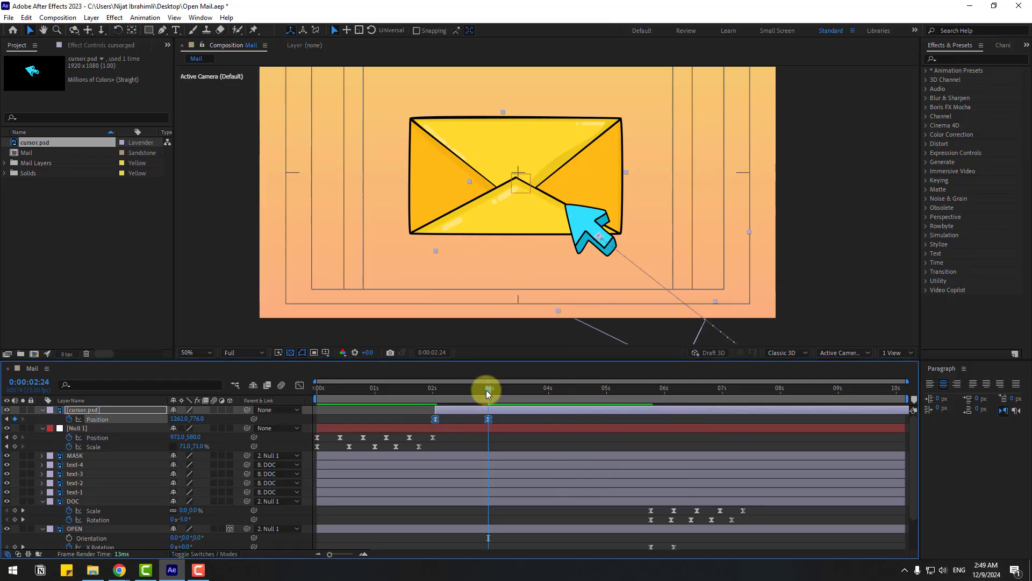
Step: Add a middle cursor Position keyframe at 2:12 by moving the arrow to 1412.8, 1111.9 below the envelope
drag(472, 389, 461, 388)
click(509, 418)
click(512, 411)
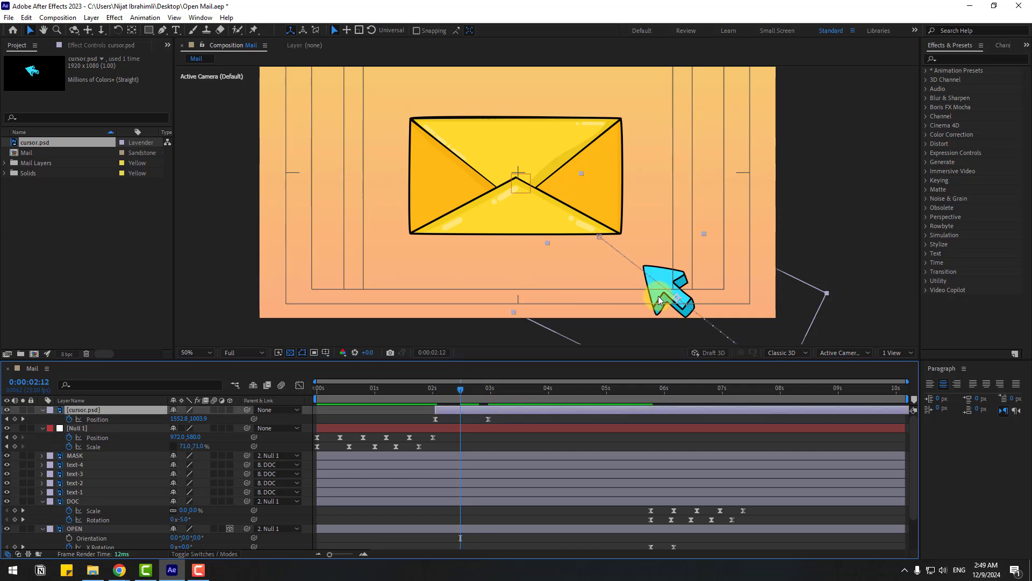
drag(655, 302, 620, 329)
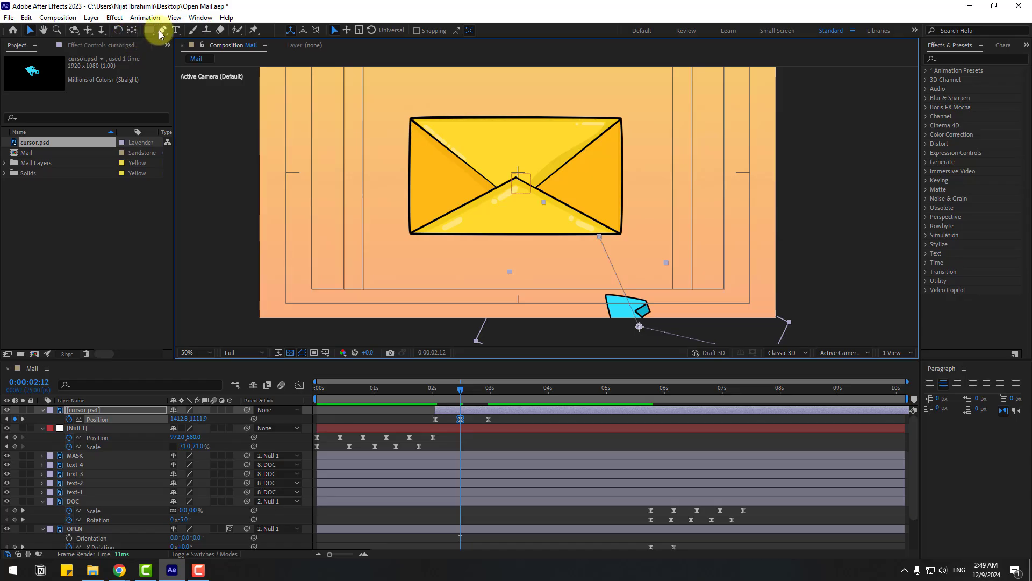
Step: Curve the cursor's motion path at 2:12 with the Convert Vertex tool and preview it with the work area starting near 2 seconds
drag(161, 32, 191, 74)
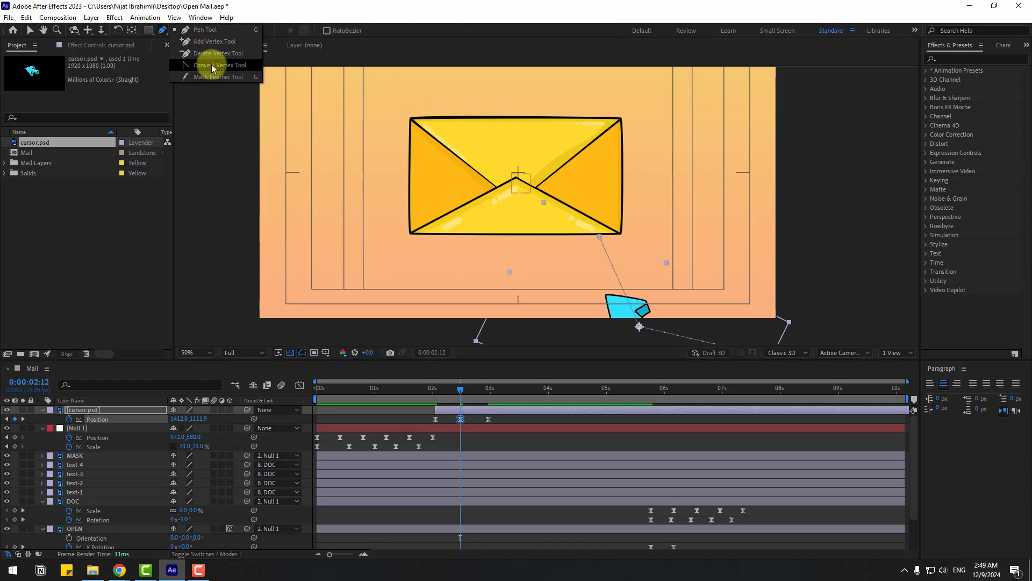
click(215, 69)
drag(640, 326, 612, 314)
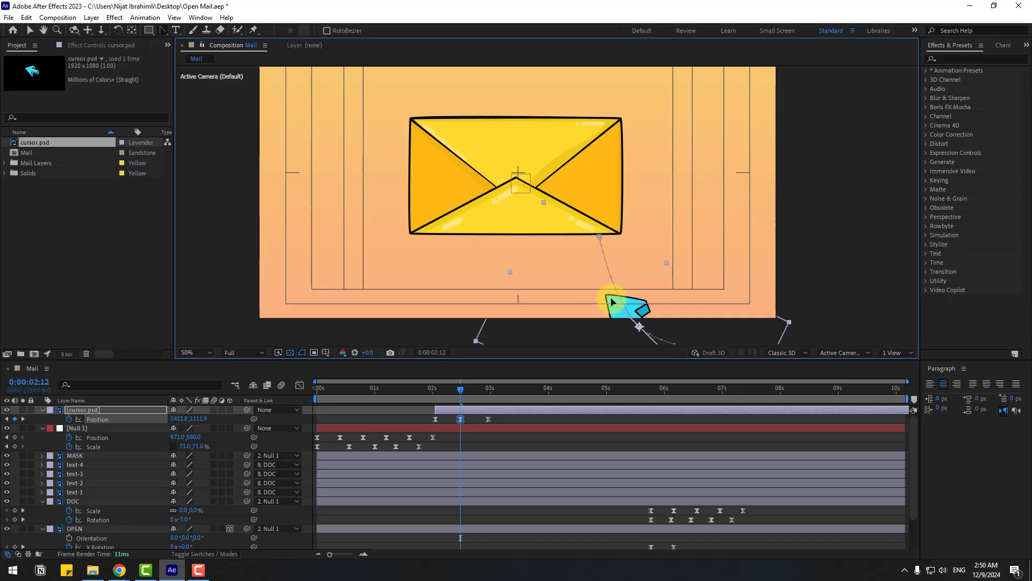
drag(312, 399, 421, 405)
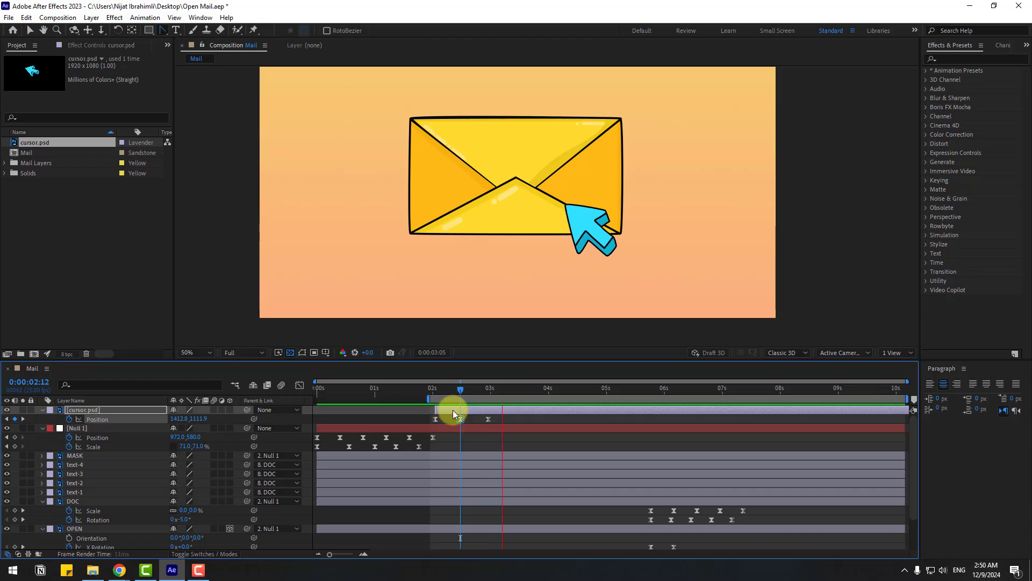
click(31, 31)
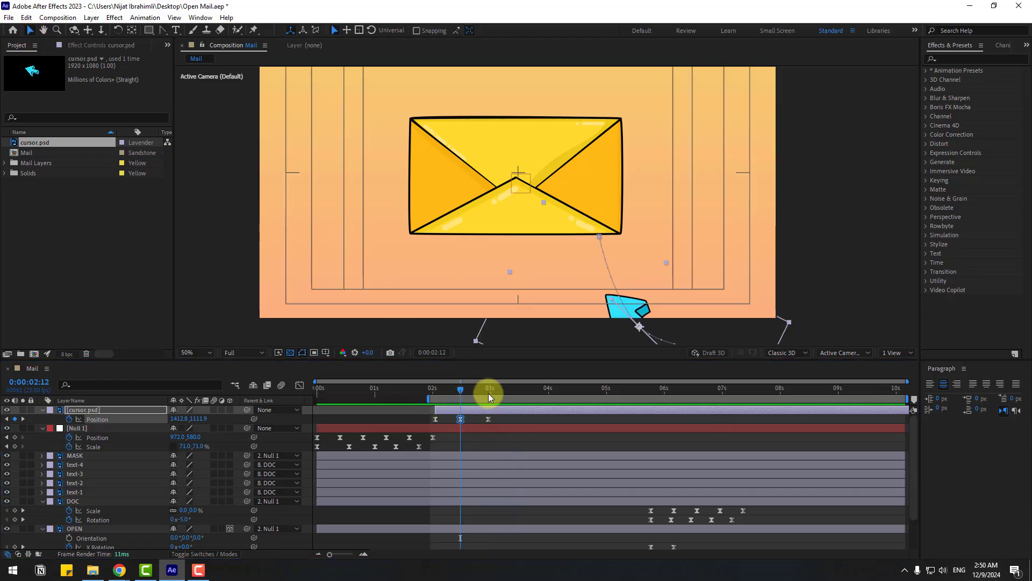
Step: Start a Rotation keyframe on the cursor layer at 2:01 and set it to -17°
key(shift+r)
click(436, 392)
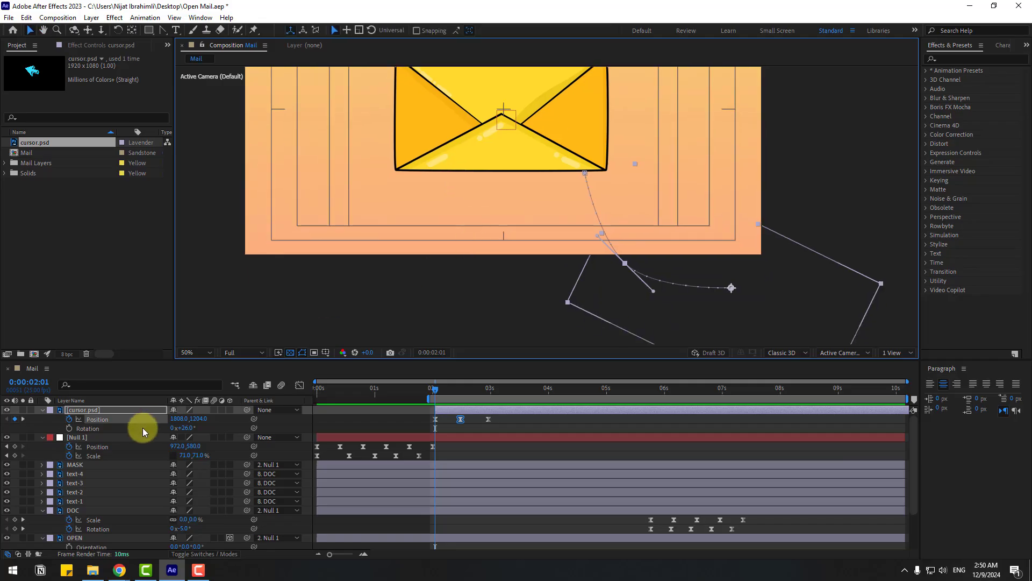
click(69, 428)
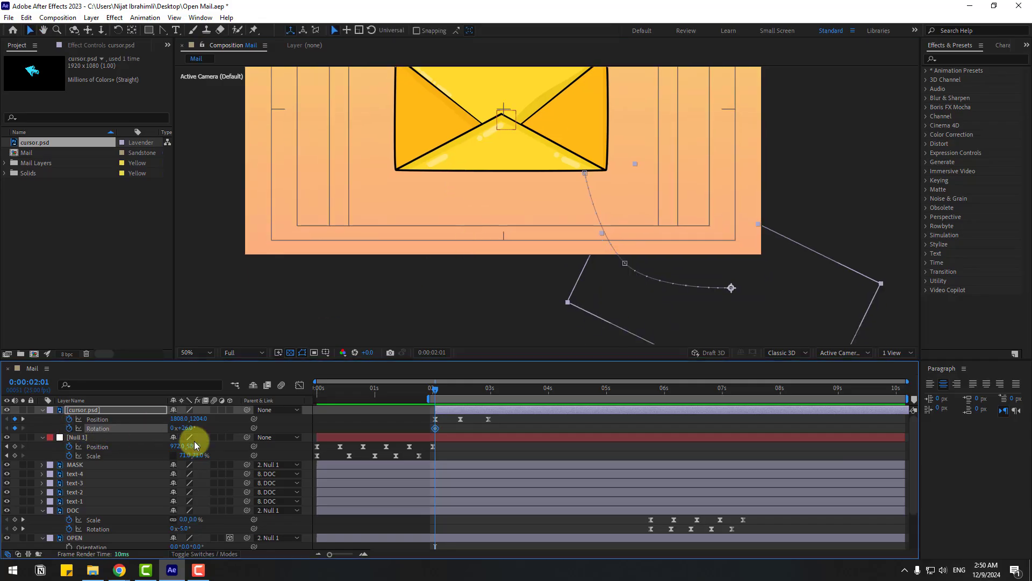
mouse_move(189, 432)
mouse_down()
mouse_move(180, 428)
mouse_move(239, 424)
mouse_move(180, 432)
mouse_move(176, 444)
mouse_up()
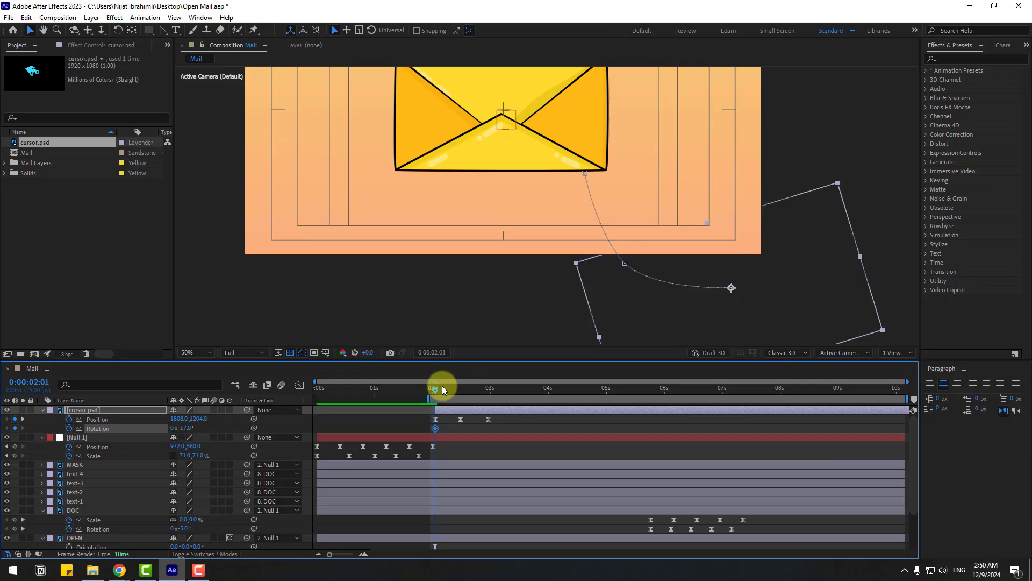
Step: Keyframe the cursor's Rotation at 2:24 with 56°, apply Easy Ease to both Rotation keyframes, and preview the motion
drag(442, 386, 488, 391)
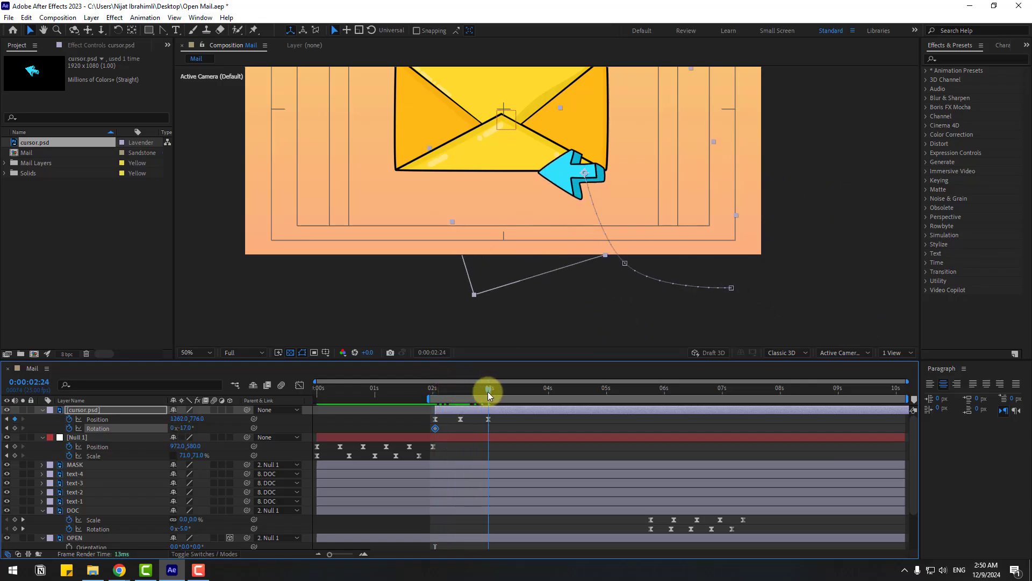
drag(195, 427, 236, 425)
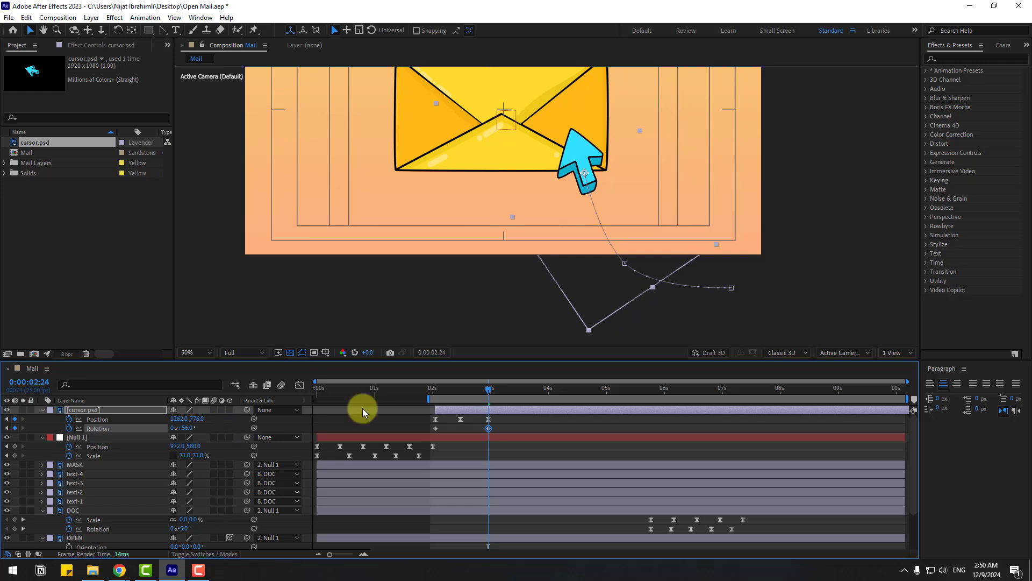
right_click(436, 428)
mouse_move(479, 421)
click(621, 457)
key(space)
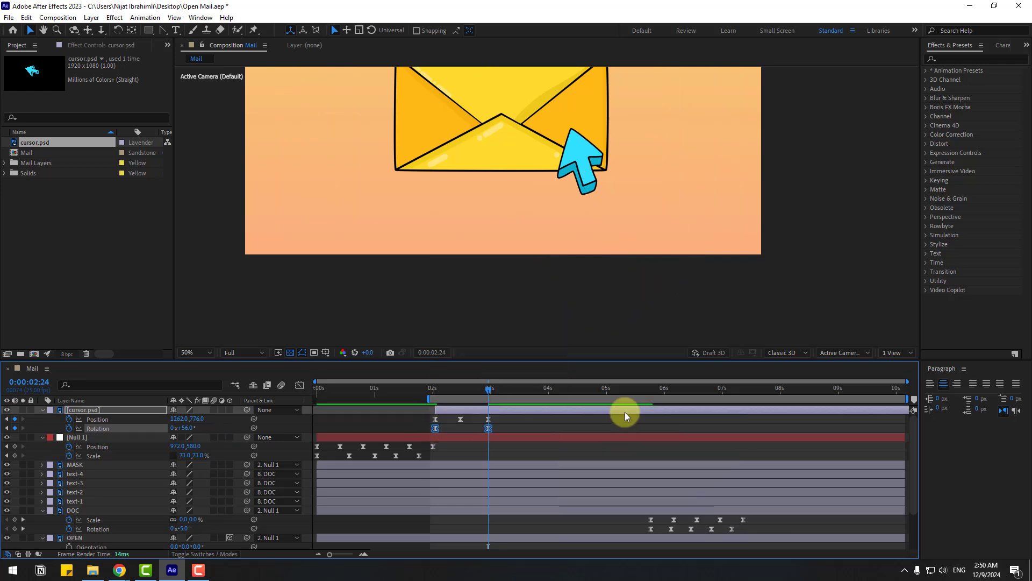
Step: Reduce the cursor's Rotation keyframe at 2:24 to 25° and review the approach from 2:01
click(477, 430)
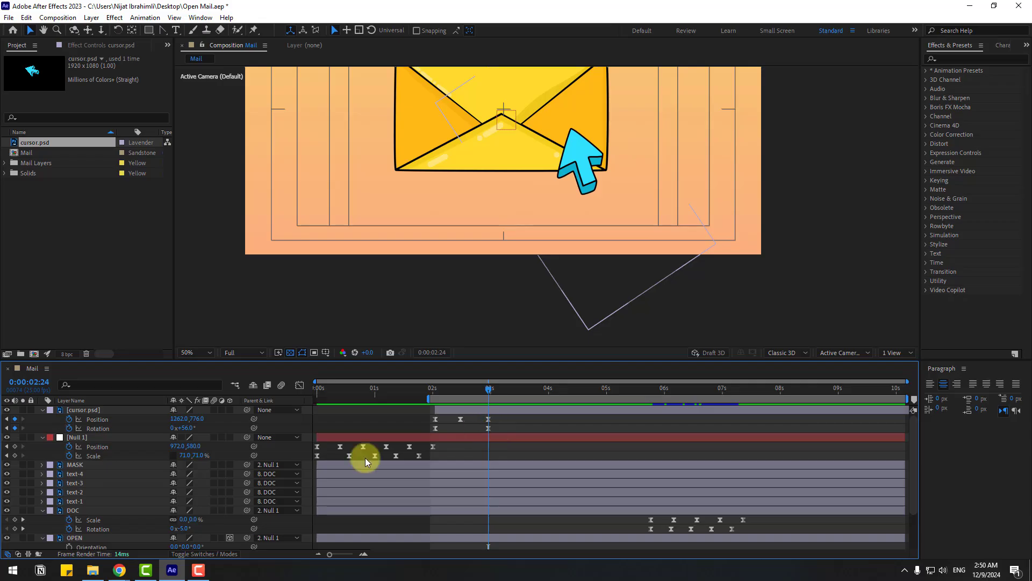
click(488, 428)
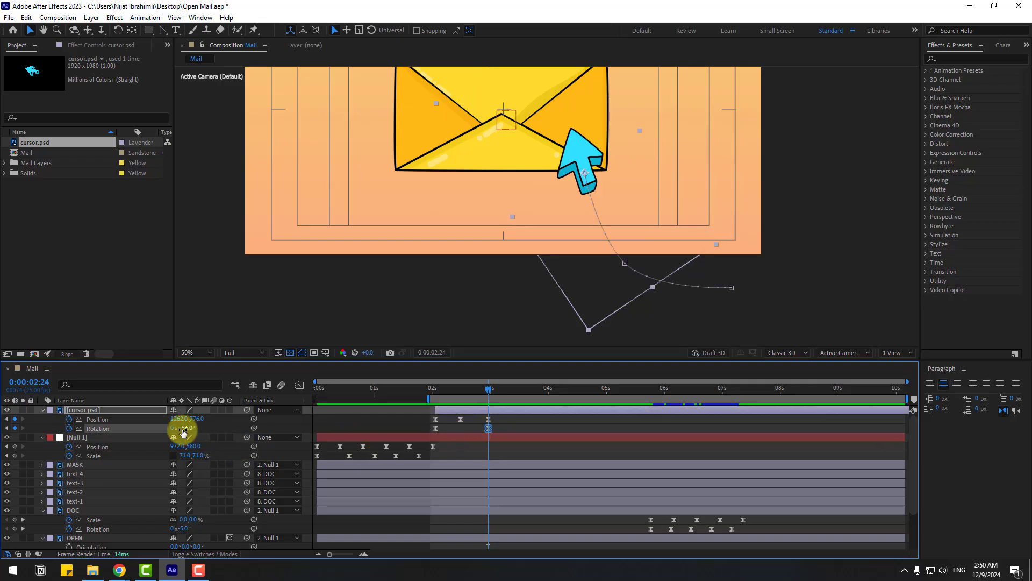
drag(180, 428, 172, 428)
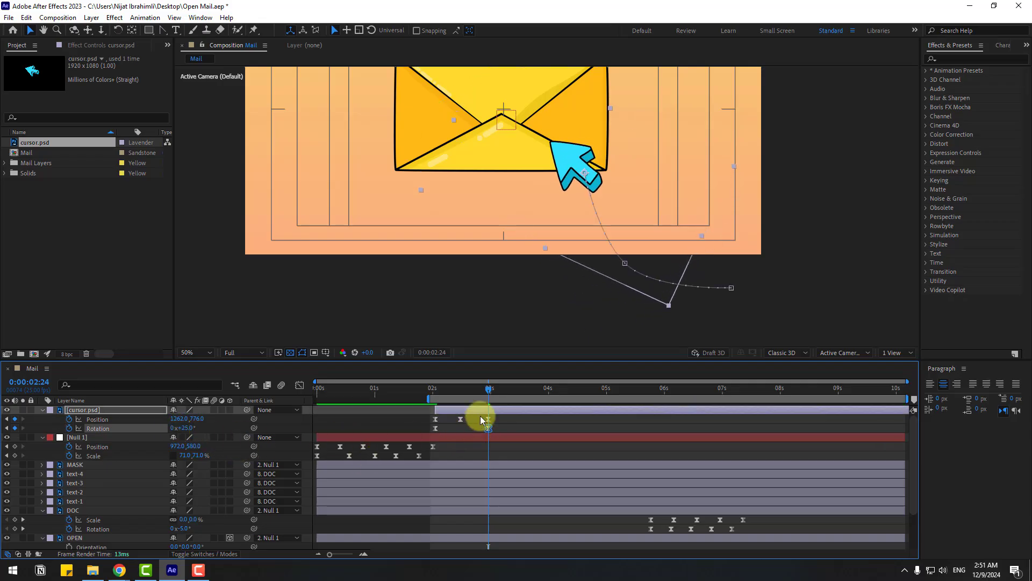
drag(434, 387, 489, 389)
click(510, 421)
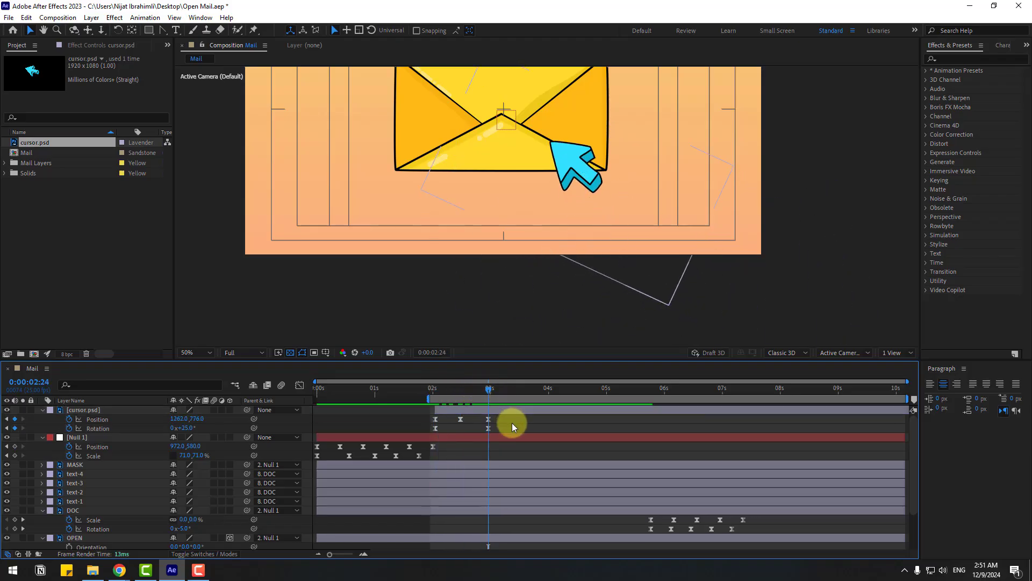
Step: Add hold keyframes for the cursor at 3:00, then at 3:05 rotate it to 46° and nudge it slightly up and right
key(Page_Down)
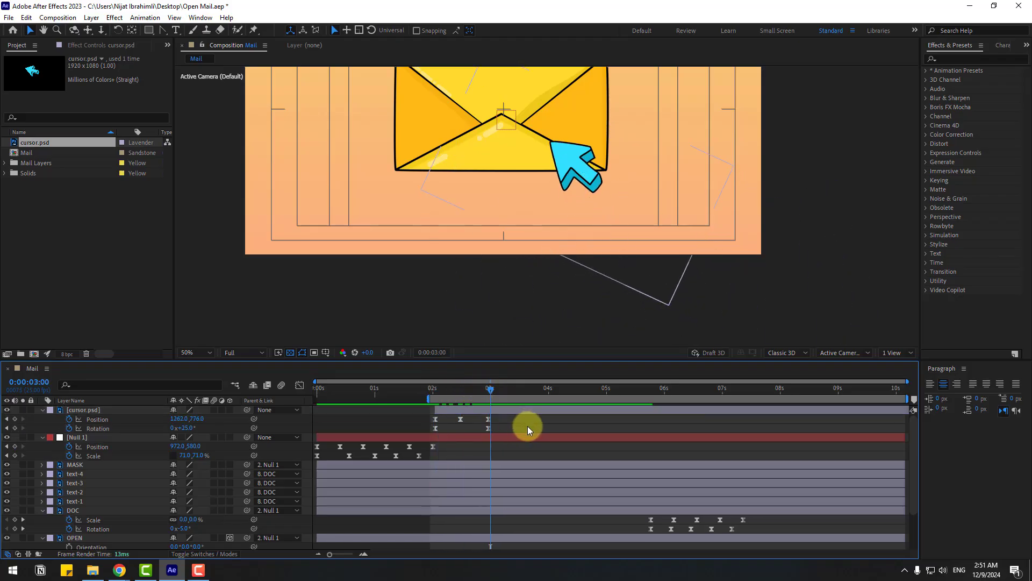
click(14, 427)
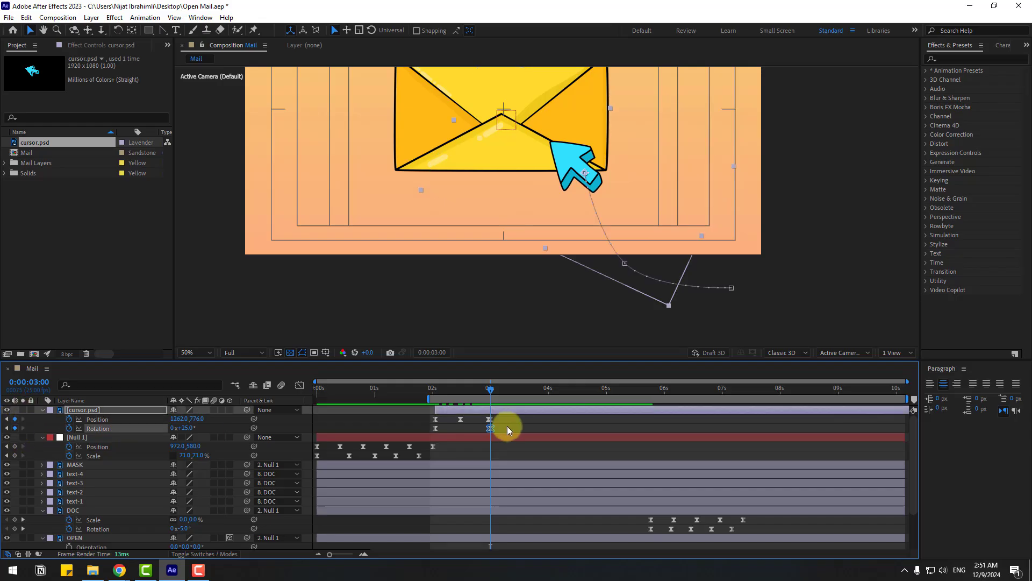
drag(493, 390, 502, 391)
drag(187, 427, 201, 429)
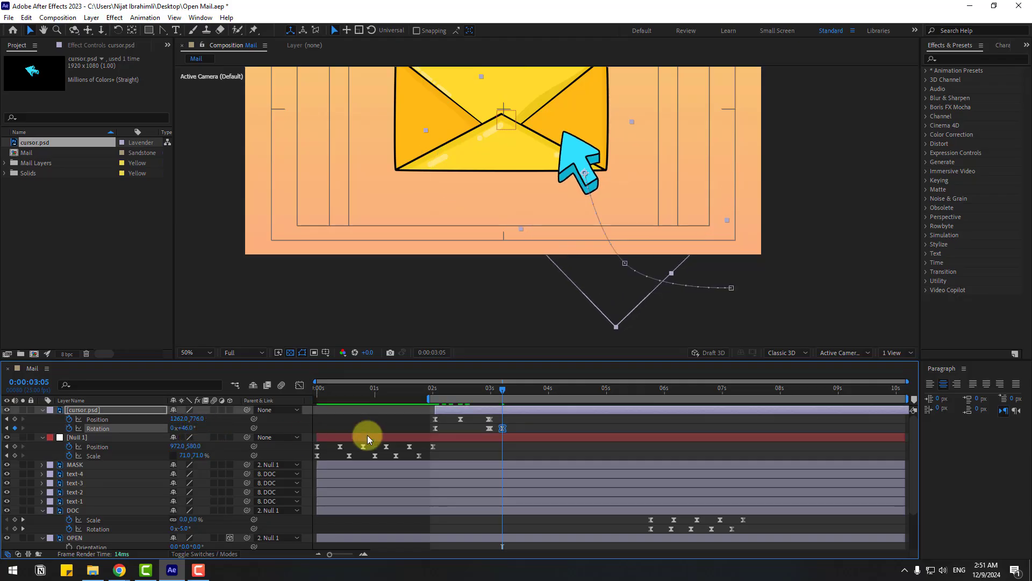
click(518, 408)
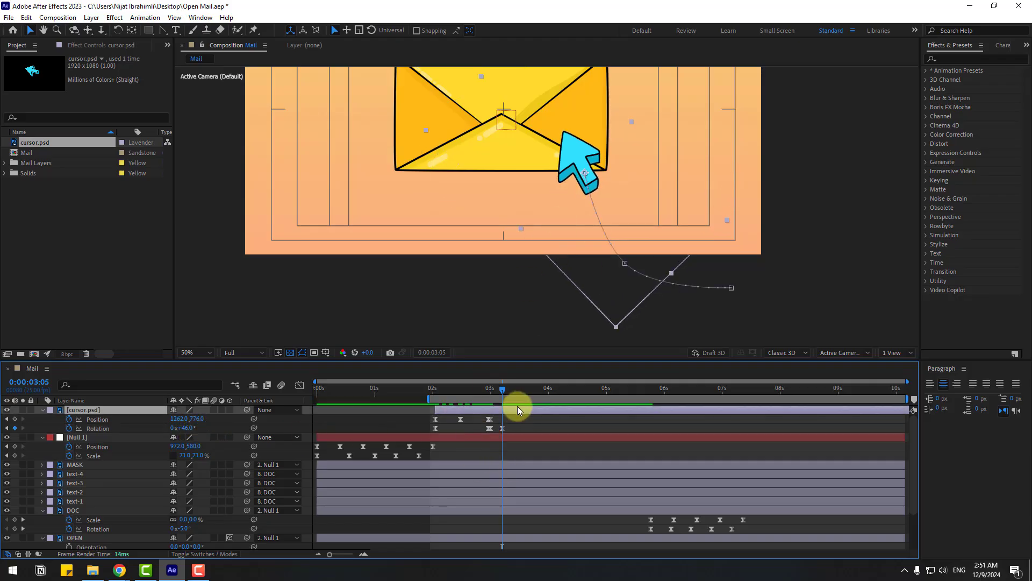
drag(569, 169, 575, 163)
Step: Keyframe the cursor's tap at 3:11 with Rotation 2° and Position 1274, 746
drag(498, 380, 516, 390)
drag(577, 158, 571, 165)
drag(179, 429, 168, 427)
click(491, 392)
drag(492, 394, 516, 395)
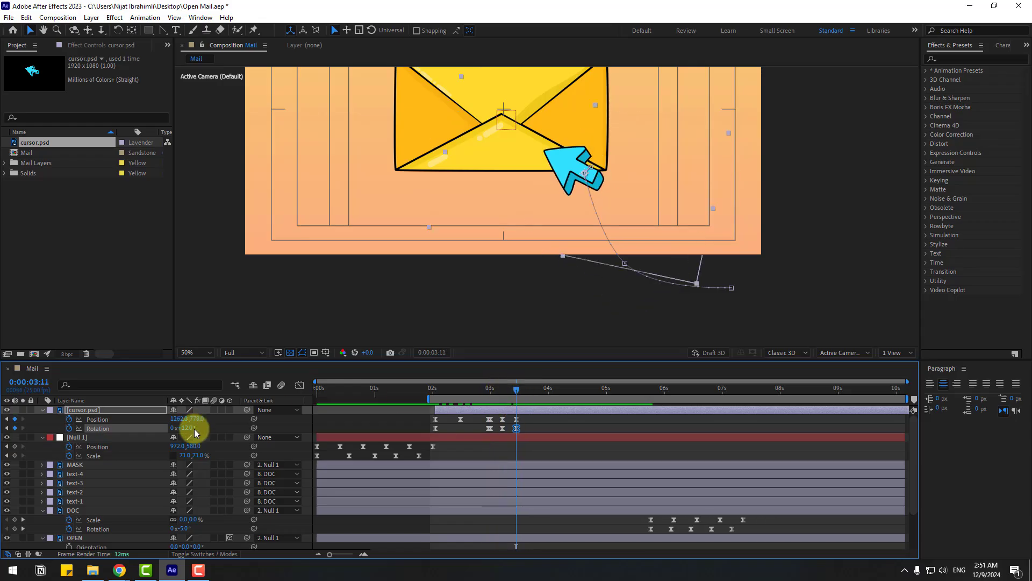
drag(186, 430, 185, 427)
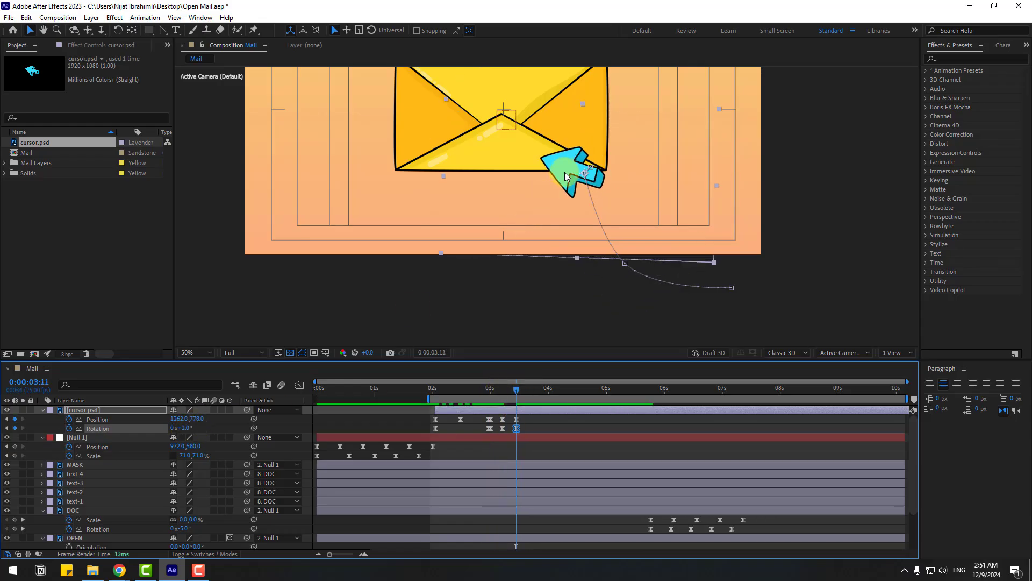
drag(564, 176, 568, 167)
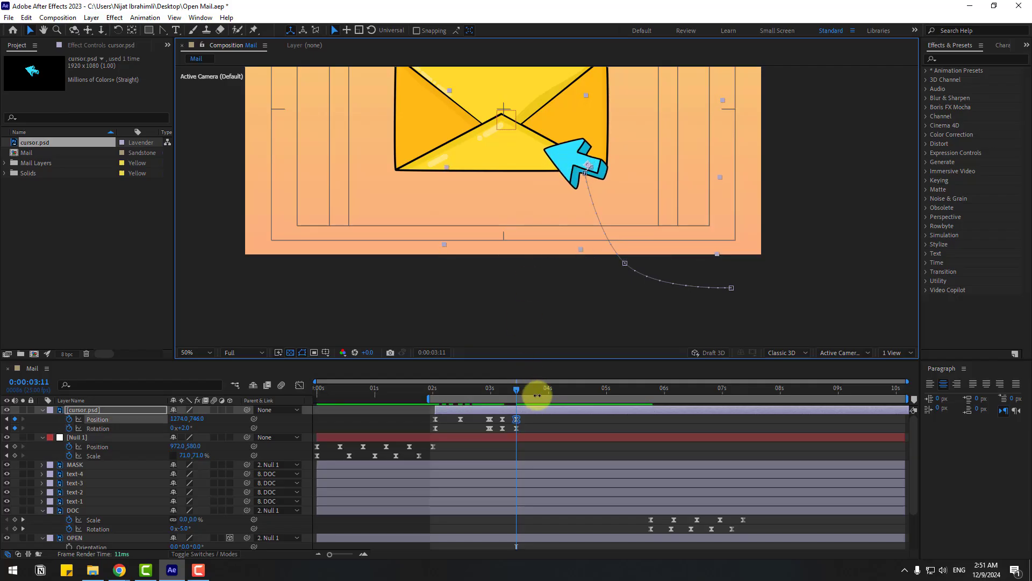
Step: Keyframe the cursor's rebound at 3:15 with Rotation 32° and Position 1288, 742, and preview it
key(Page_Down)
key(Page_Down)
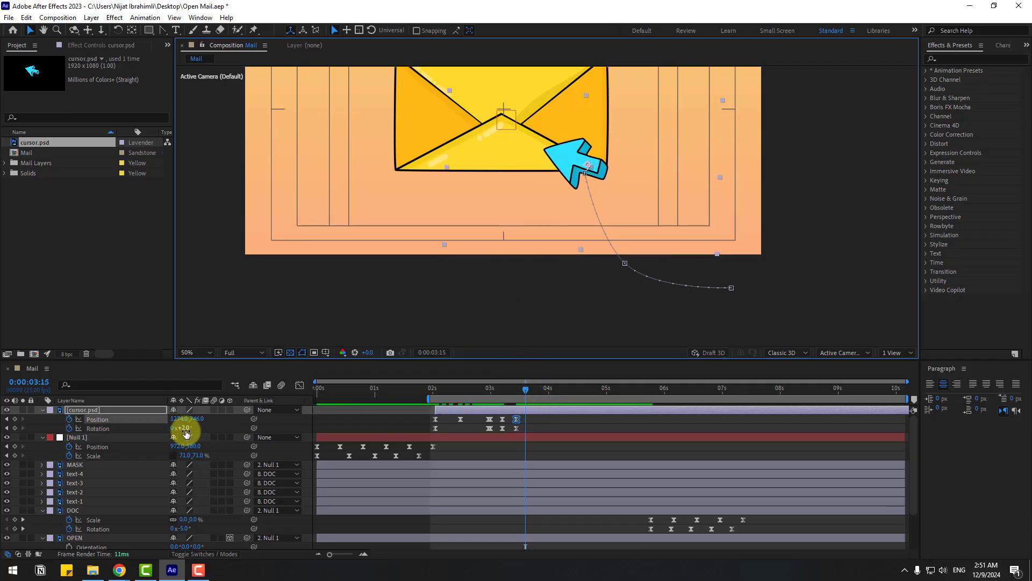
drag(186, 432, 201, 431)
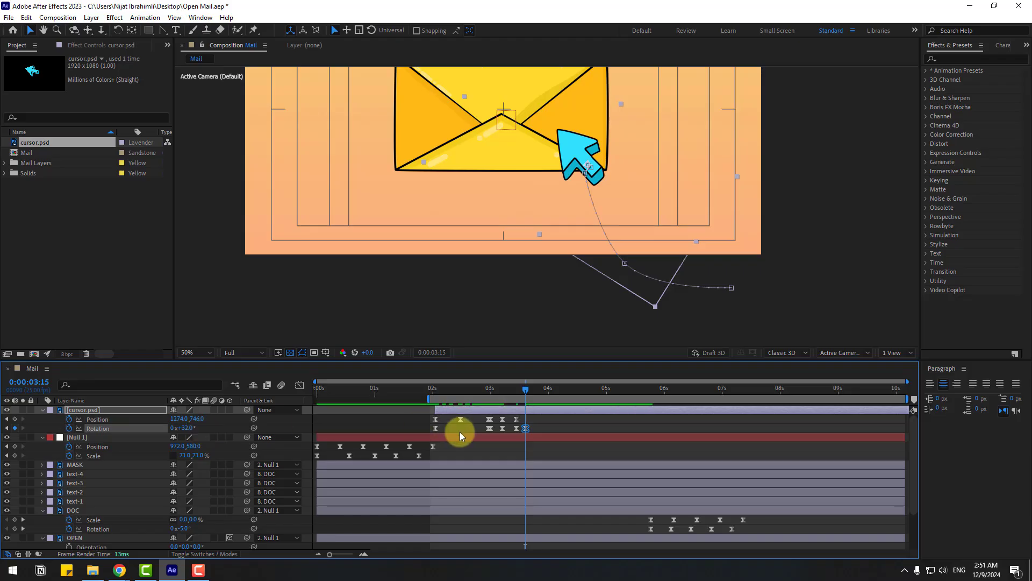
key(alt+shift+p)
mouse_move(526, 388)
mouse_down()
mouse_move(505, 392)
mouse_move(542, 395)
mouse_up()
key(space)
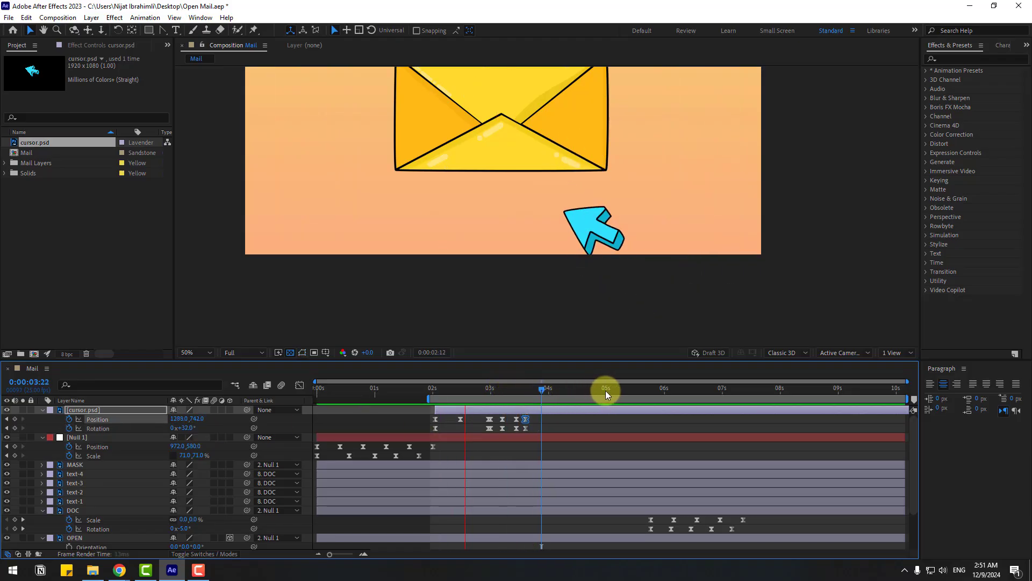
Step: Shift the cursor's Position keyframe at 3:15 to 1270, 736 and play the animation
click(529, 395)
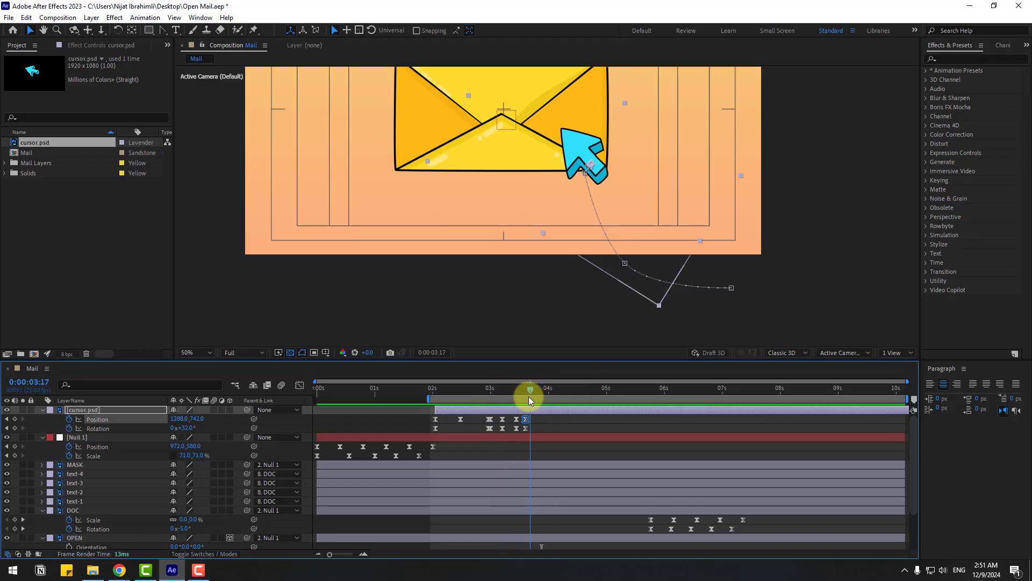
drag(529, 398, 526, 396)
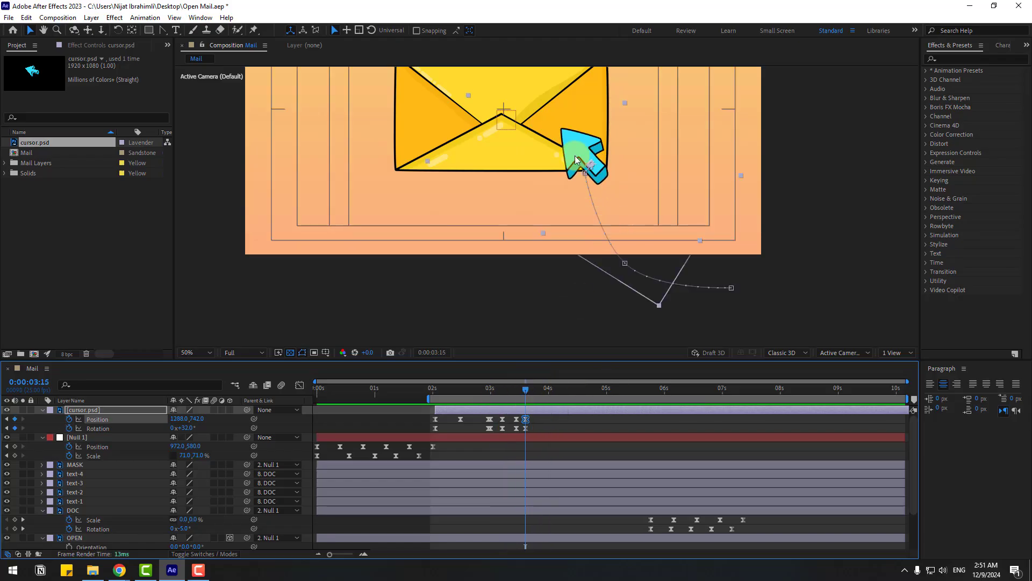
drag(576, 159, 571, 157)
key(space)
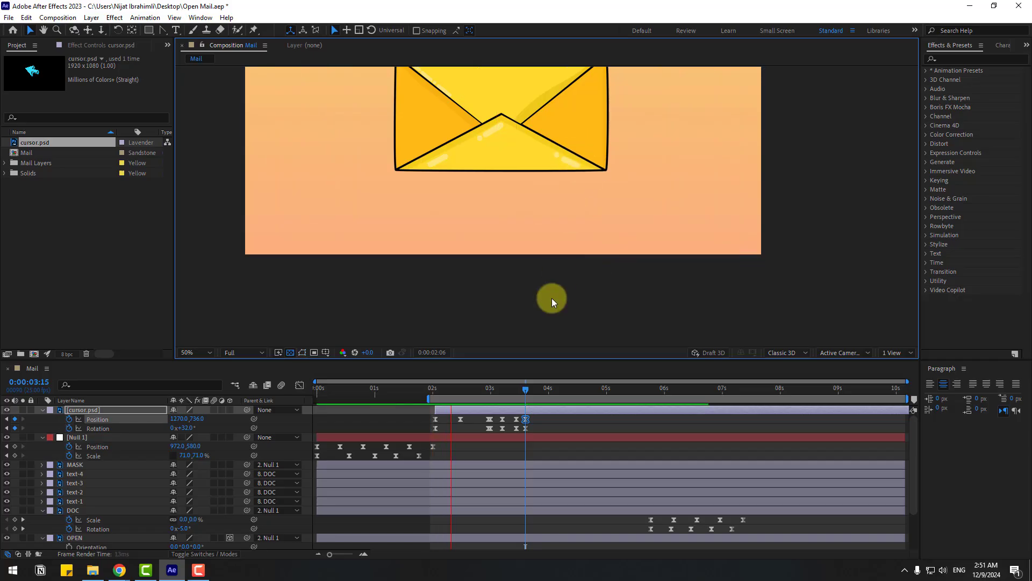
Step: Start the work area around 2:20, keyframe the cursor's Rotation at 3:19 with 23°, and preview the tap
drag(427, 398, 500, 398)
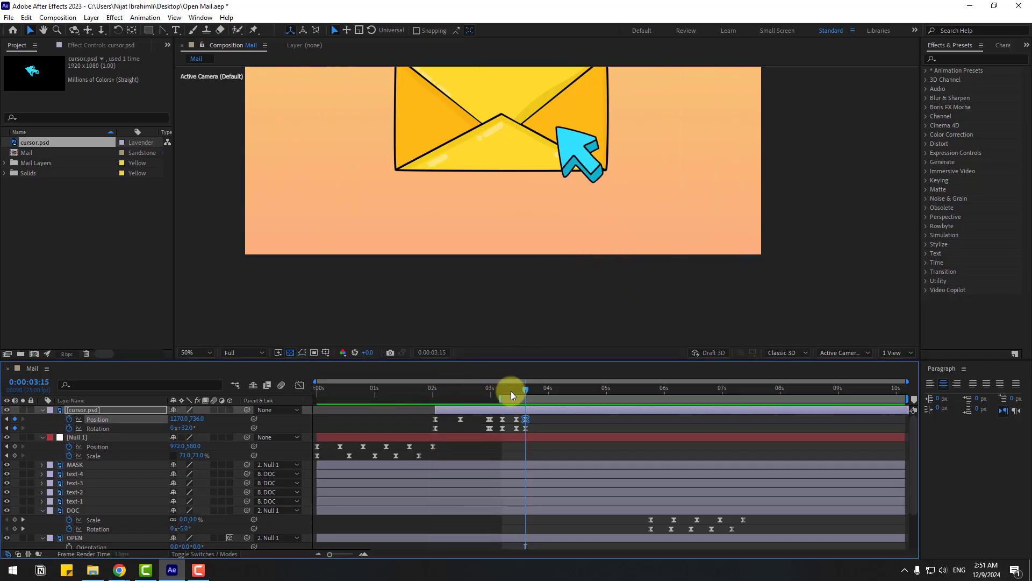
drag(493, 397, 532, 398)
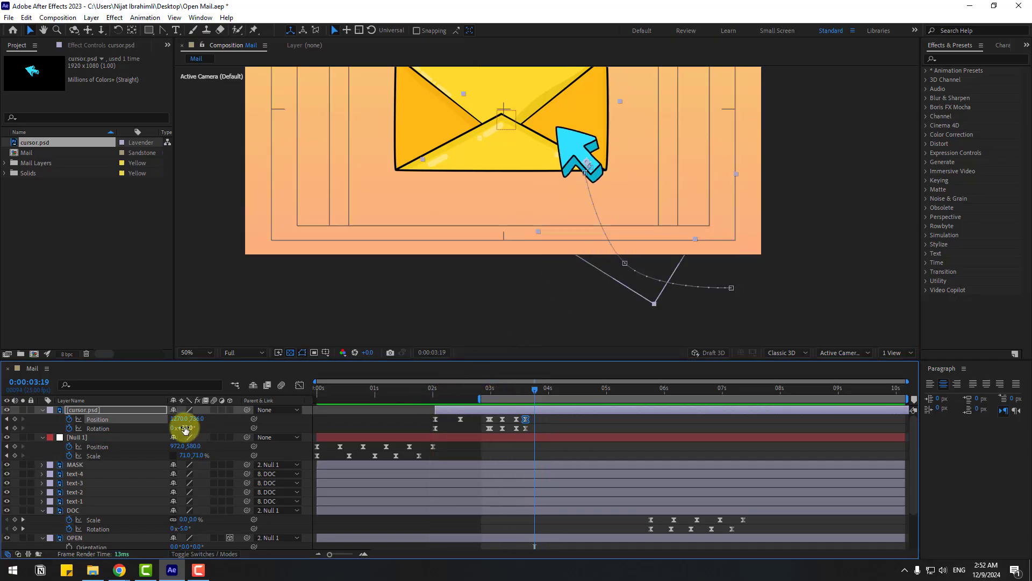
drag(189, 428, 185, 428)
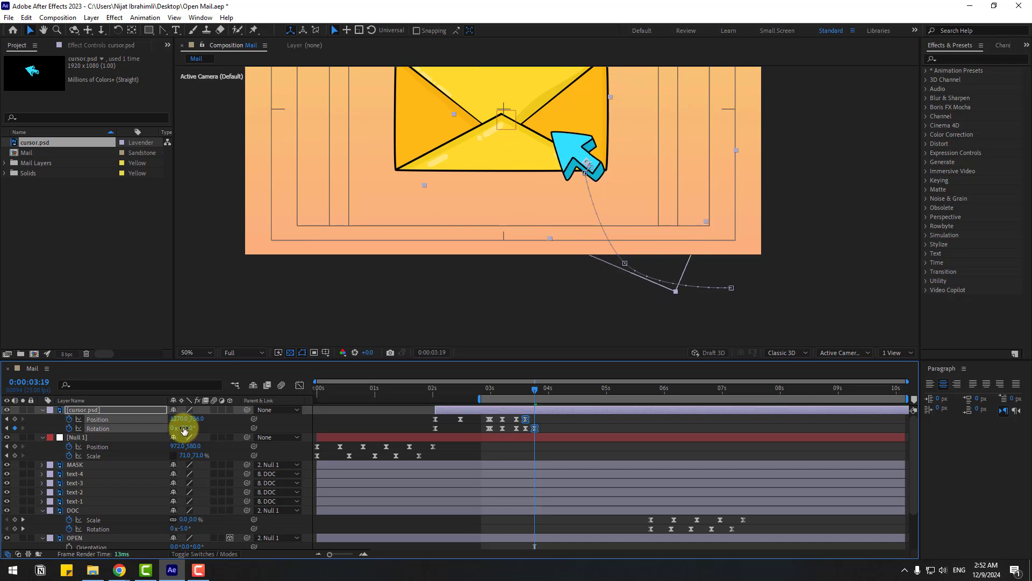
key(space)
key(space)
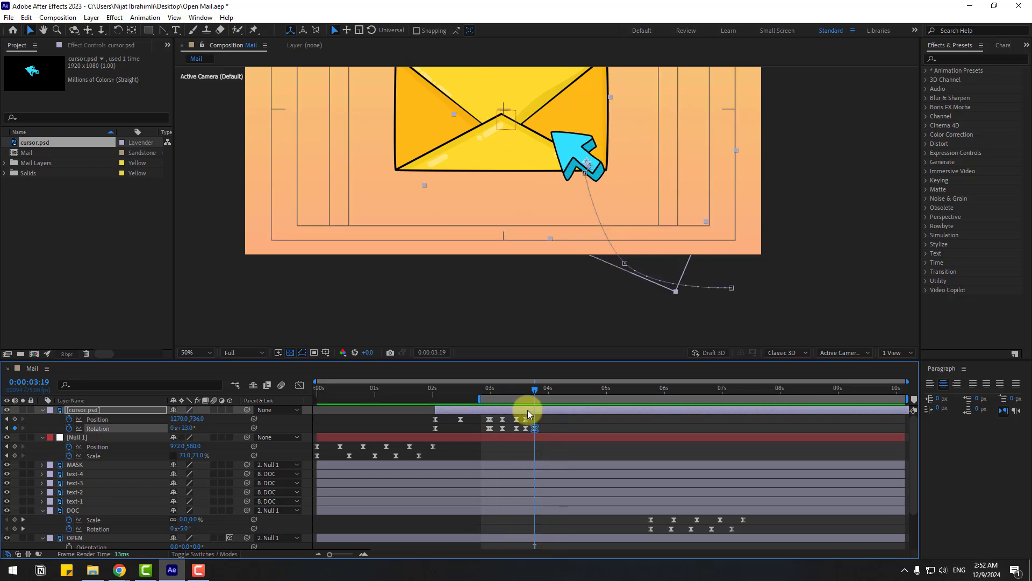
key(space)
key(space)
Step: Hold the cursor's Position with a keyframe at 3:20, then at 4:07 move it below the frame to 1002, 1272 with Rotation -66°
click(538, 391)
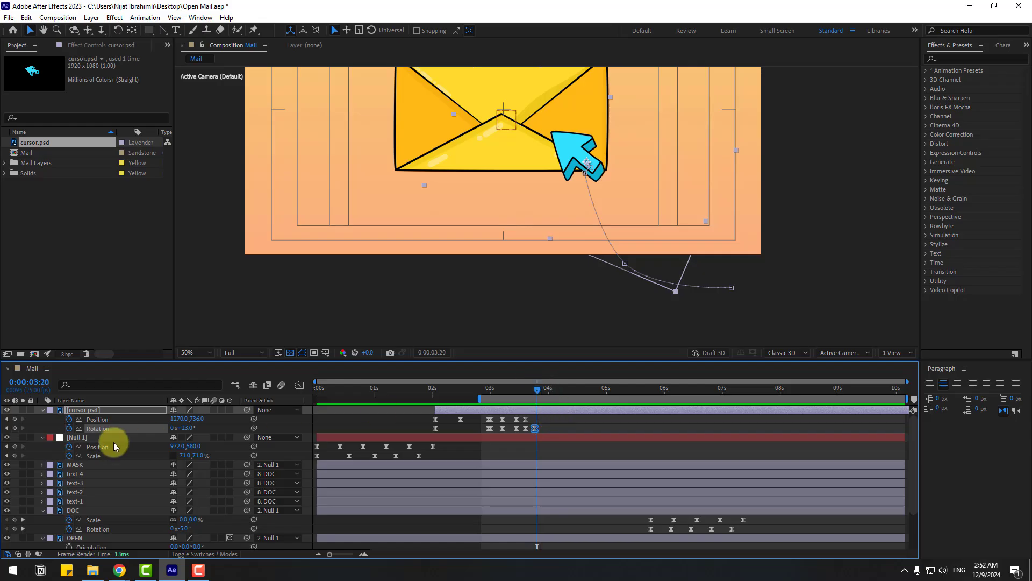
click(21, 419)
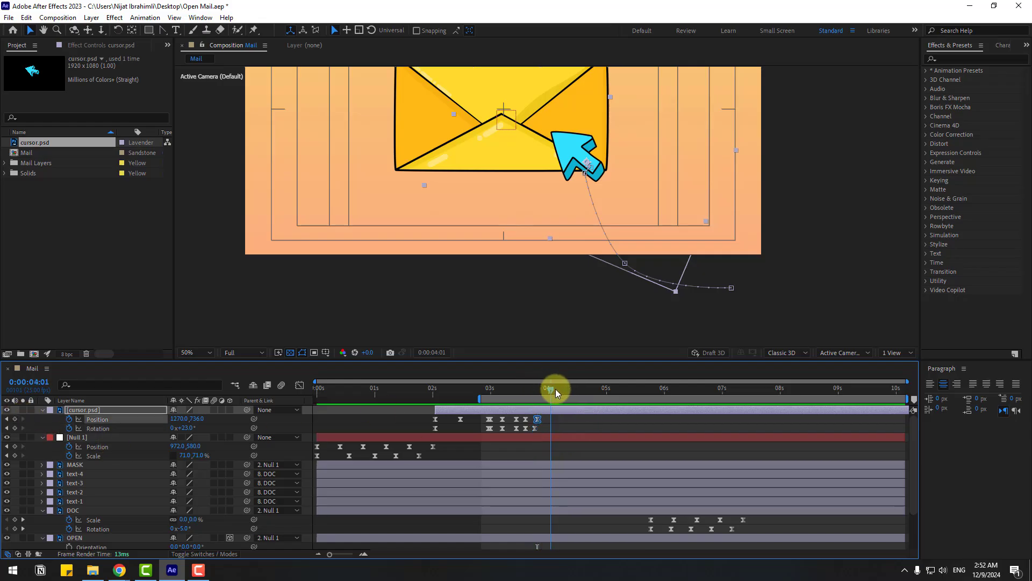
drag(579, 181, 506, 322)
drag(185, 428, 134, 427)
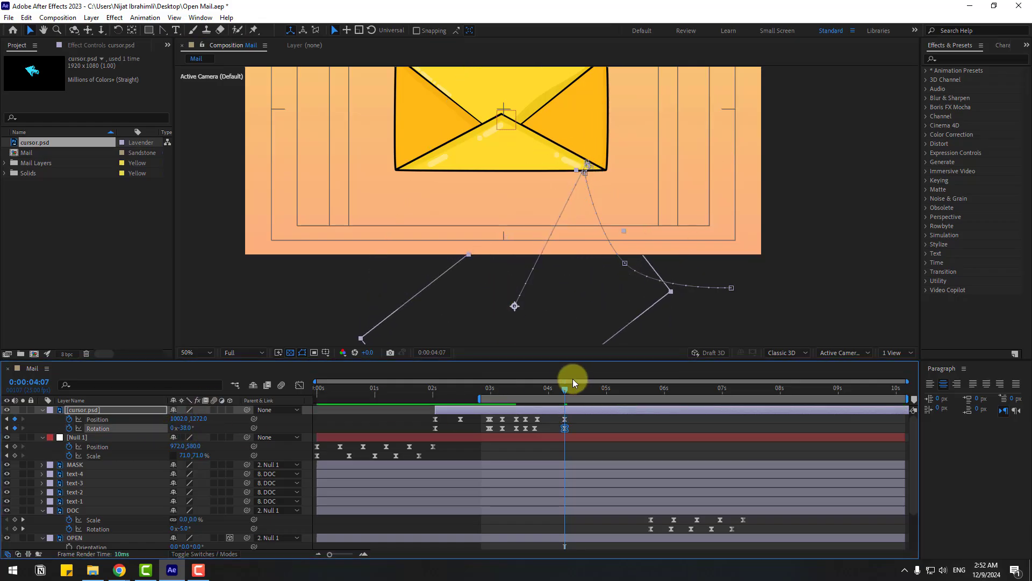
Step: Delay the cursor's final Position and Rotation keyframes to about 4:15 and preview the exit with the composition view fitted
click(568, 383)
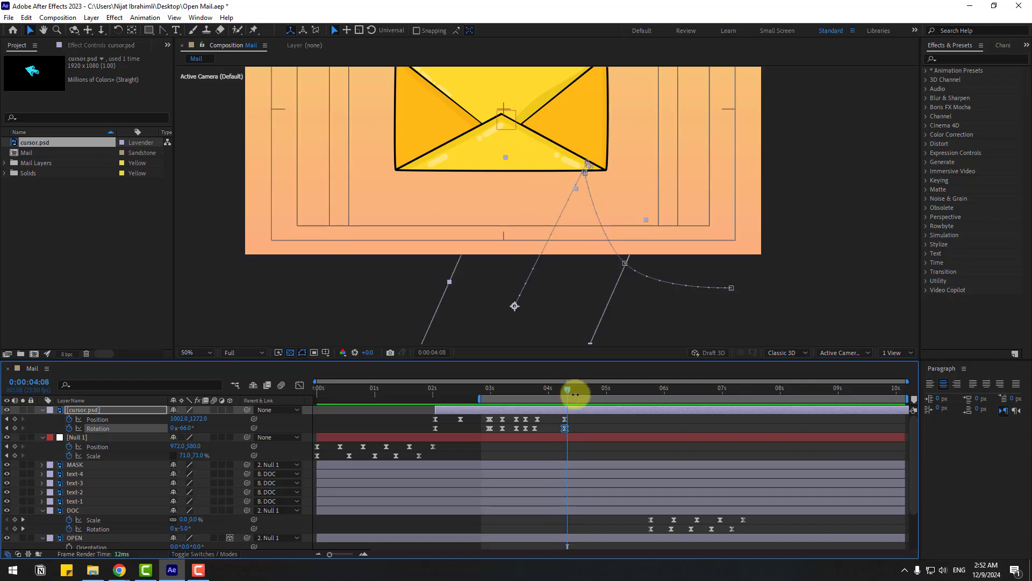
drag(565, 427, 590, 425)
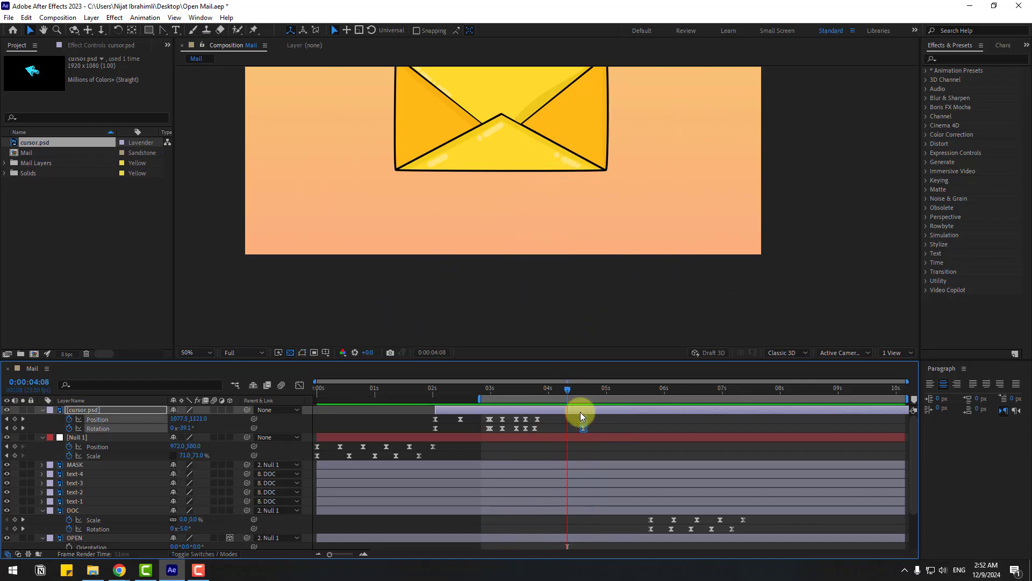
scroll(575, 295, down, 2)
key(space)
click(201, 354)
click(206, 376)
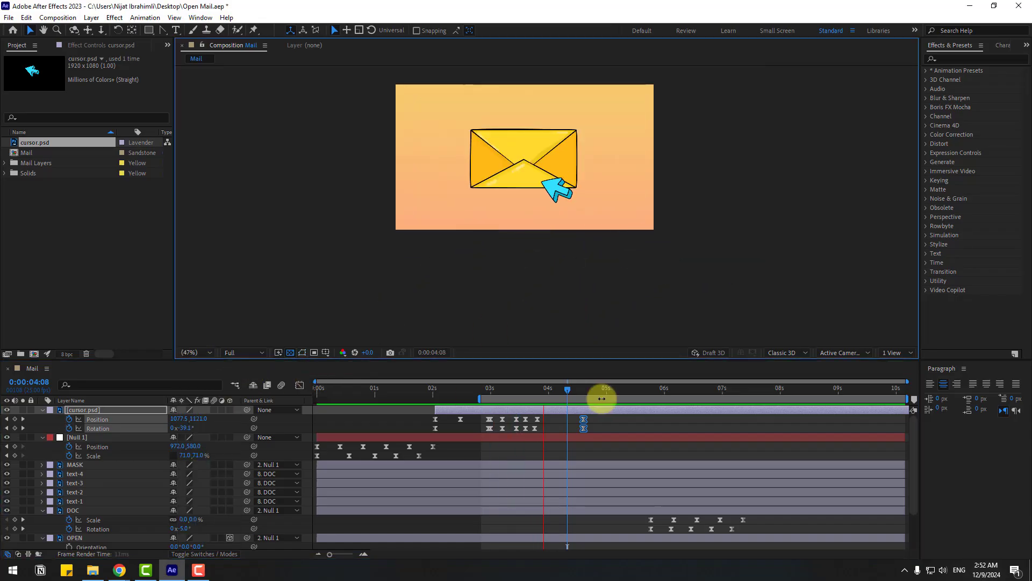
Step: Shift all of the DOC layer's Scale and Rotation keyframes earlier so the first ones sit at about 3:20
scroll(711, 479, down, 3)
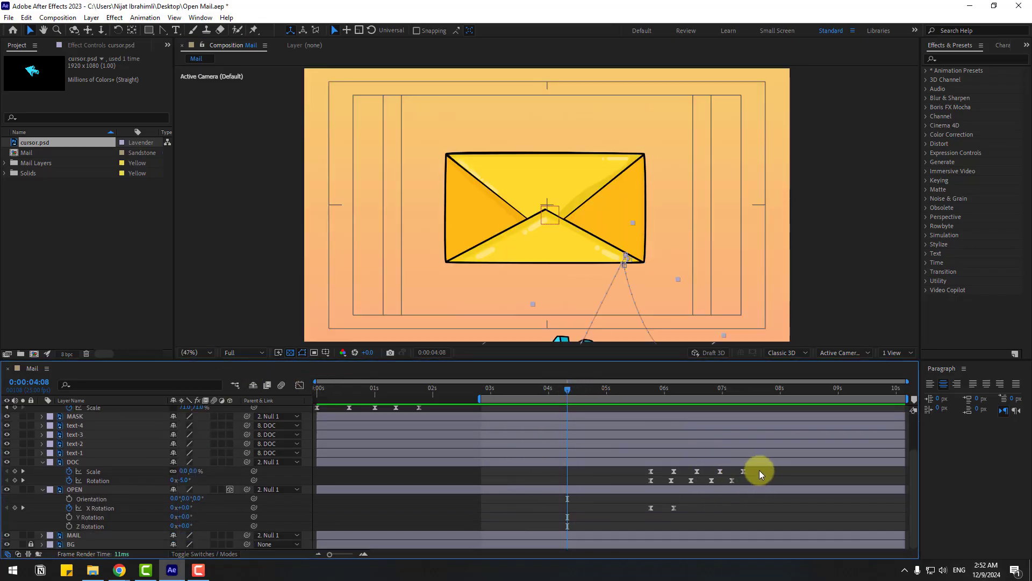
drag(760, 470, 633, 487)
scroll(639, 478, up, 1)
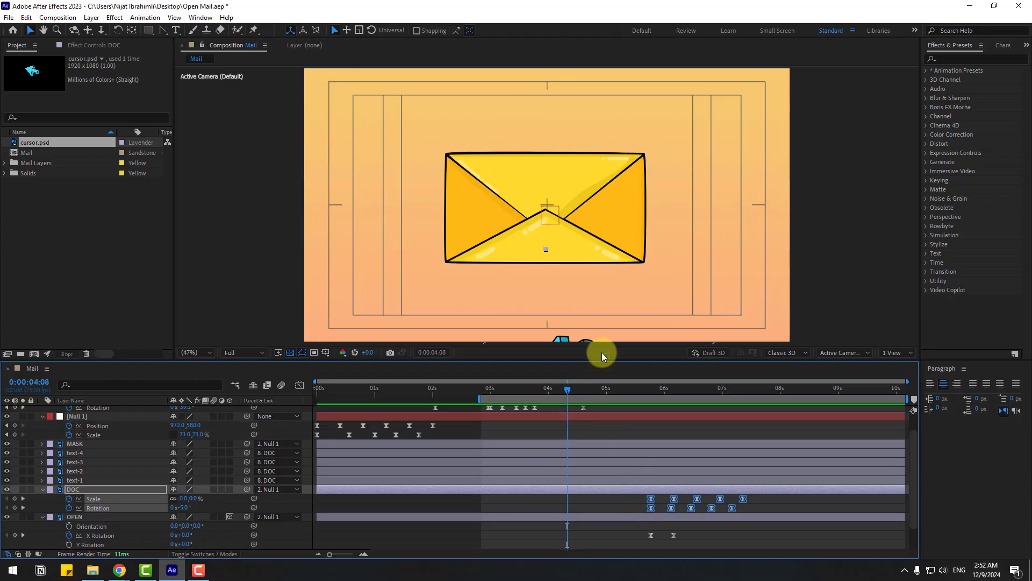
drag(602, 360, 602, 323)
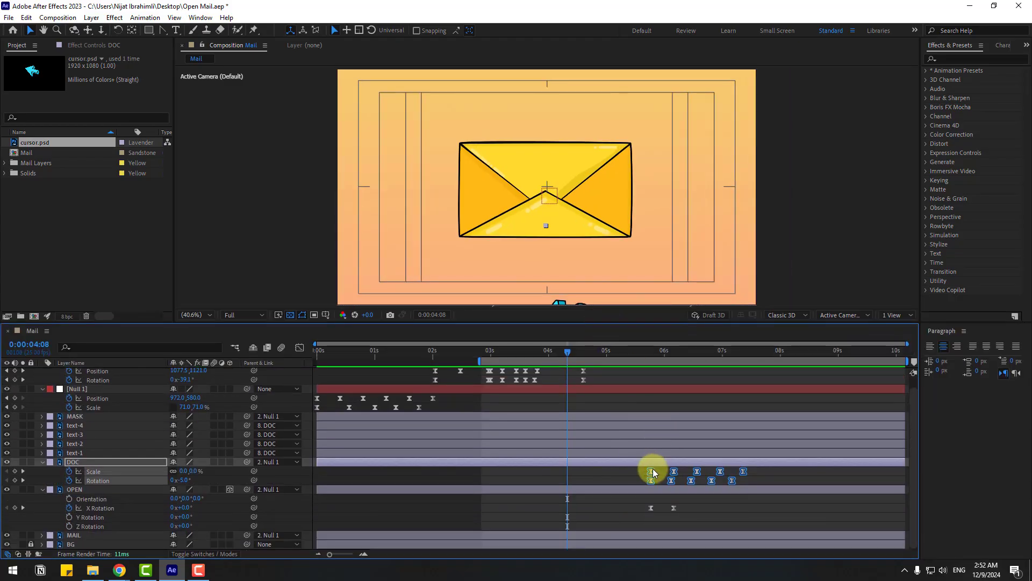
drag(652, 470, 574, 452)
drag(567, 352, 541, 360)
drag(574, 471, 537, 471)
Step: Move both of the OPEN layer's X Rotation keyframes earlier so the flap starts opening at about 3:21
click(674, 507)
drag(649, 509, 541, 496)
mouse_move(542, 356)
mouse_down()
mouse_move(567, 353)
mouse_move(551, 354)
mouse_up()
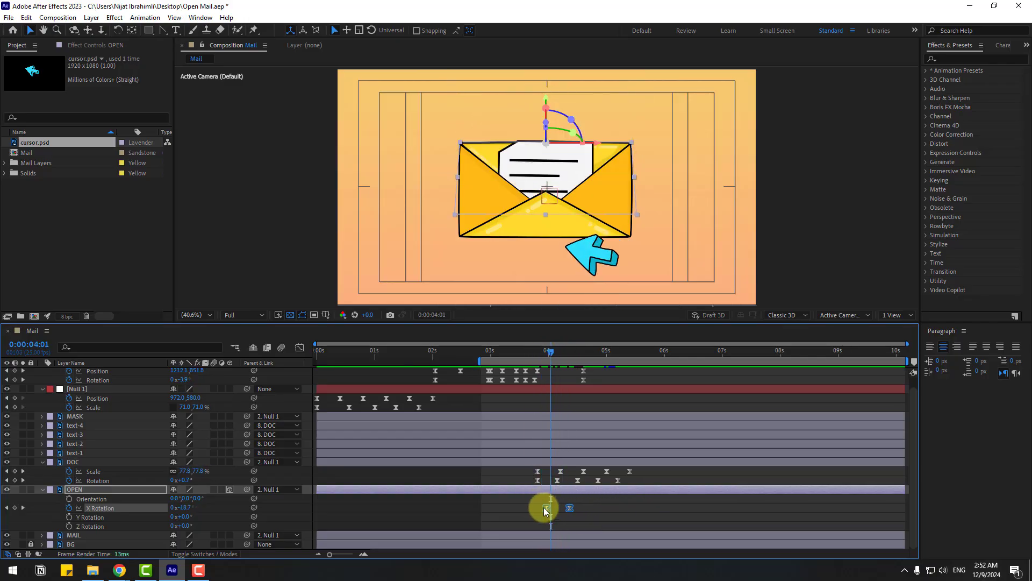
drag(545, 511, 540, 508)
mouse_move(544, 356)
mouse_down()
mouse_move(533, 353)
mouse_move(570, 353)
mouse_move(534, 357)
mouse_up()
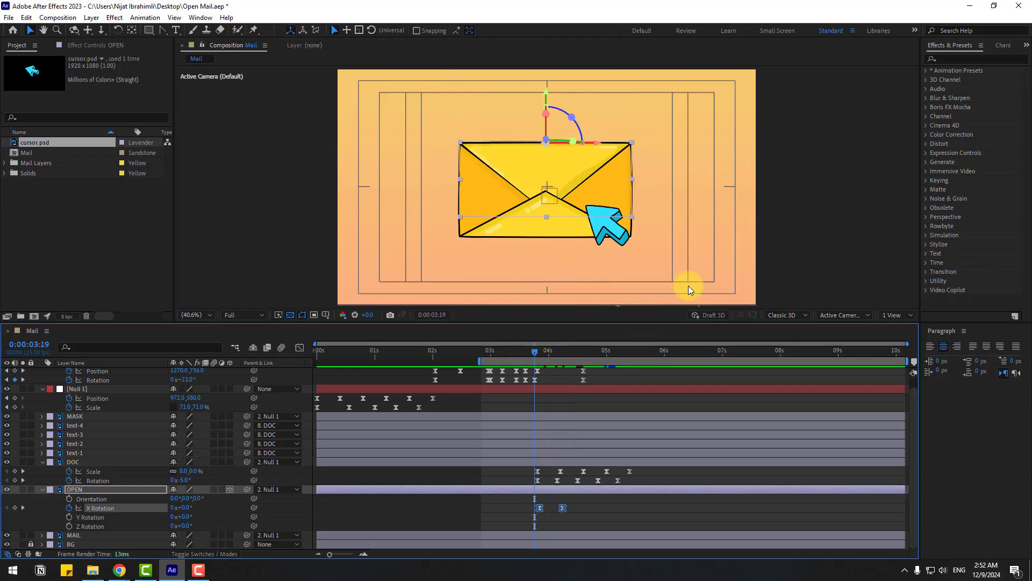
Step: Reveal Null 1's Scale and hold its current value with a keyframe at 3:09
click(85, 388)
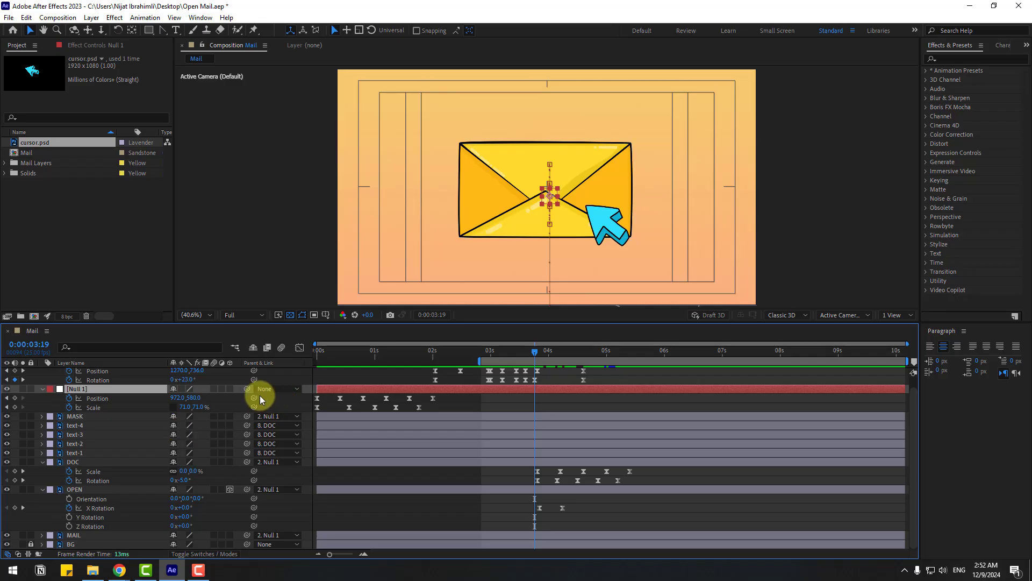
key(p)
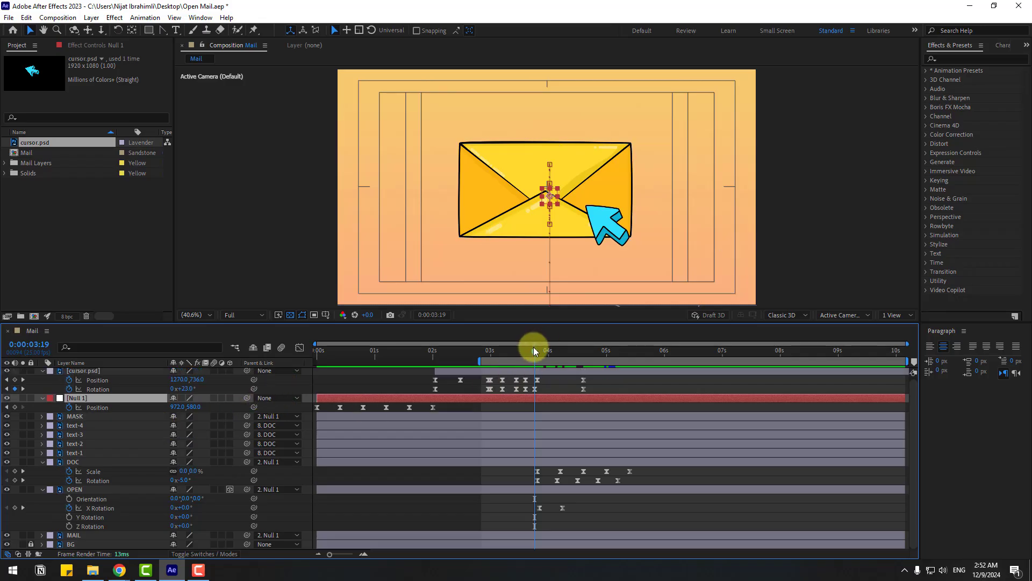
drag(533, 346, 513, 349)
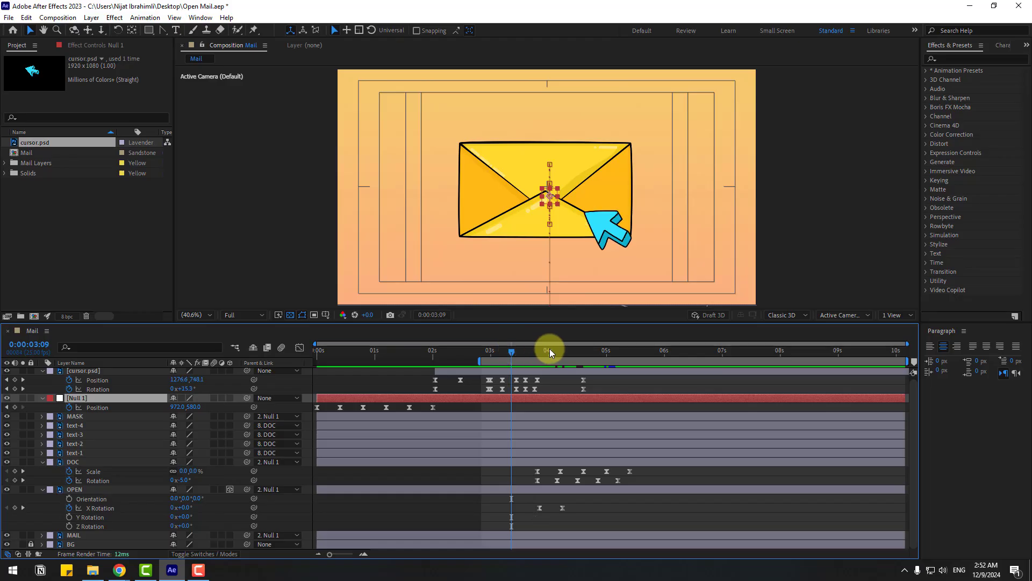
key(s)
click(14, 407)
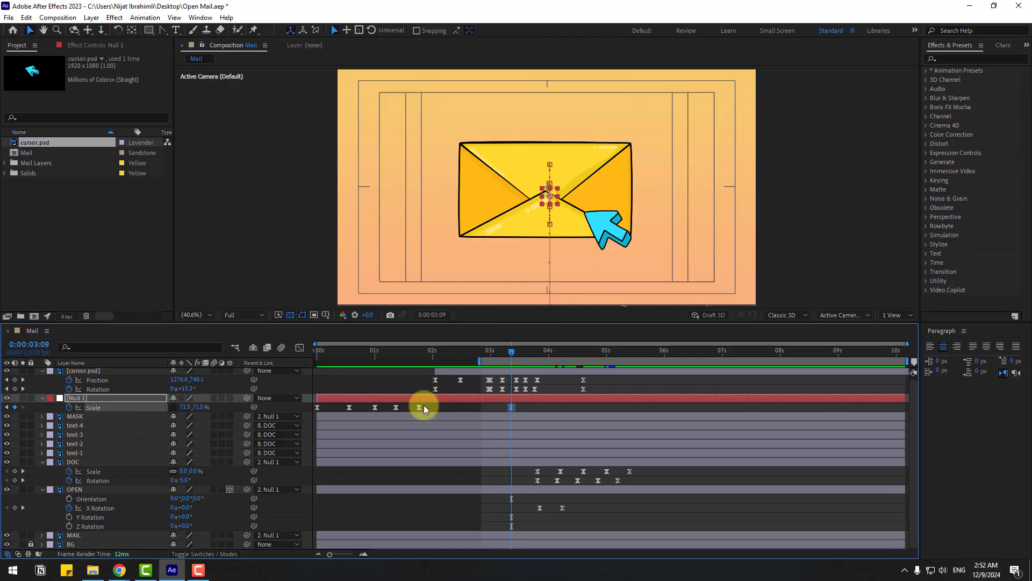
Step: At 3:12, keyframe Null 1's Scale at 65, 65%
key(Page_Down)
key(Page_Down)
key(Page_Down)
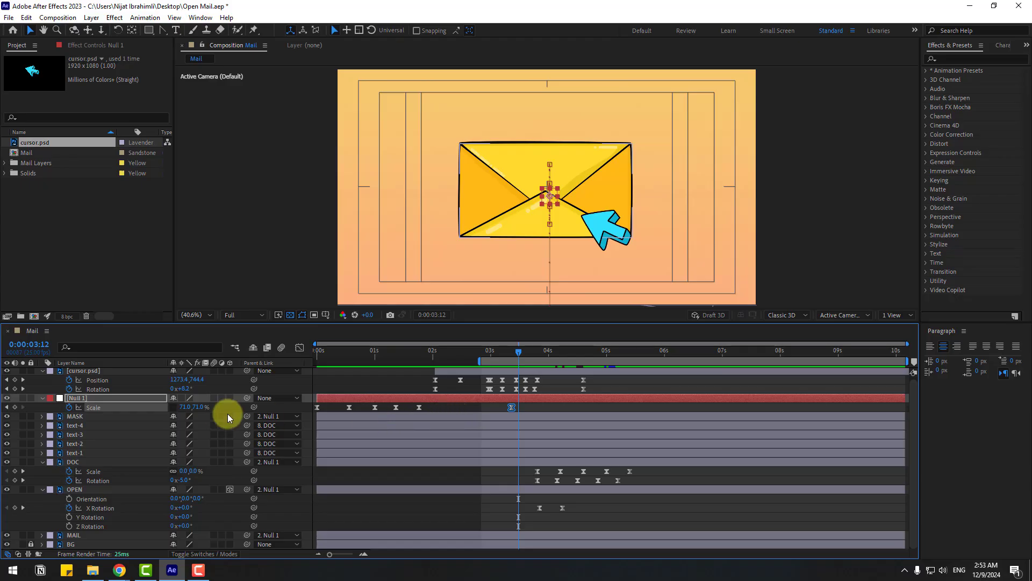
click(185, 407)
text(65)
key(Return)
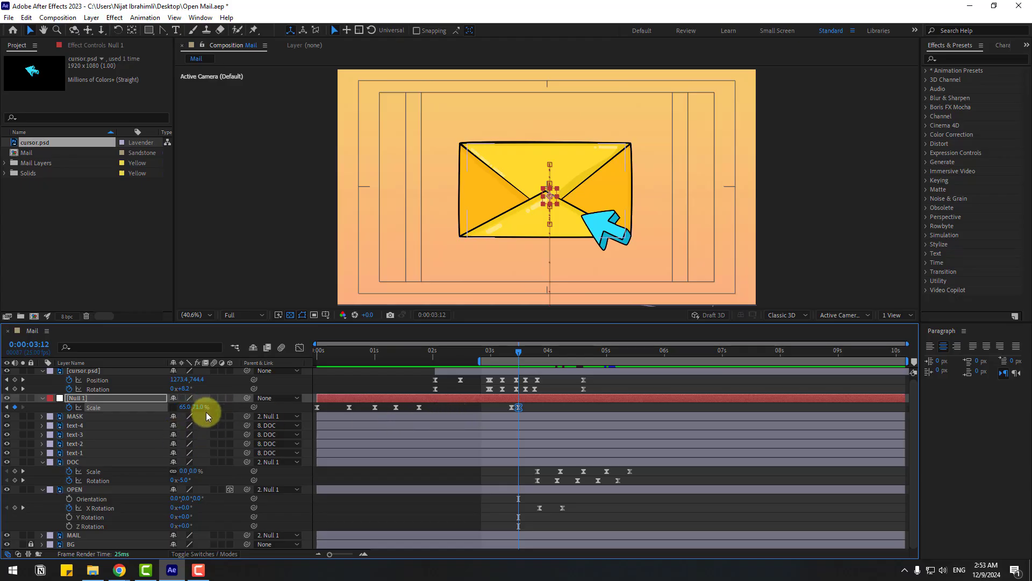
click(200, 408)
text(65)
key(Return)
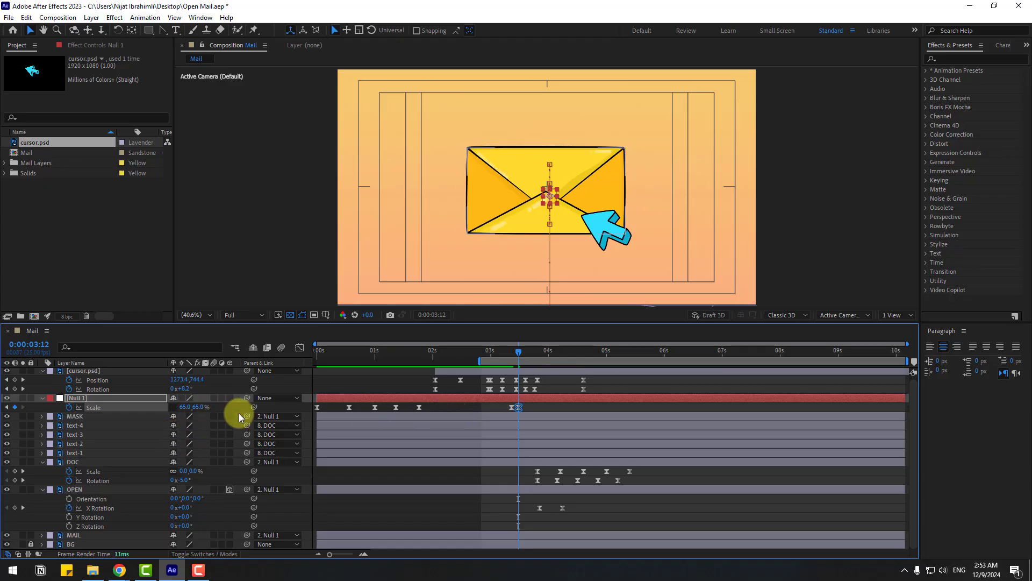
Step: Copy Null 1's 71% Scale keyframe to 3:16 and preview the envelope's reaction to the tap
drag(505, 337, 528, 353)
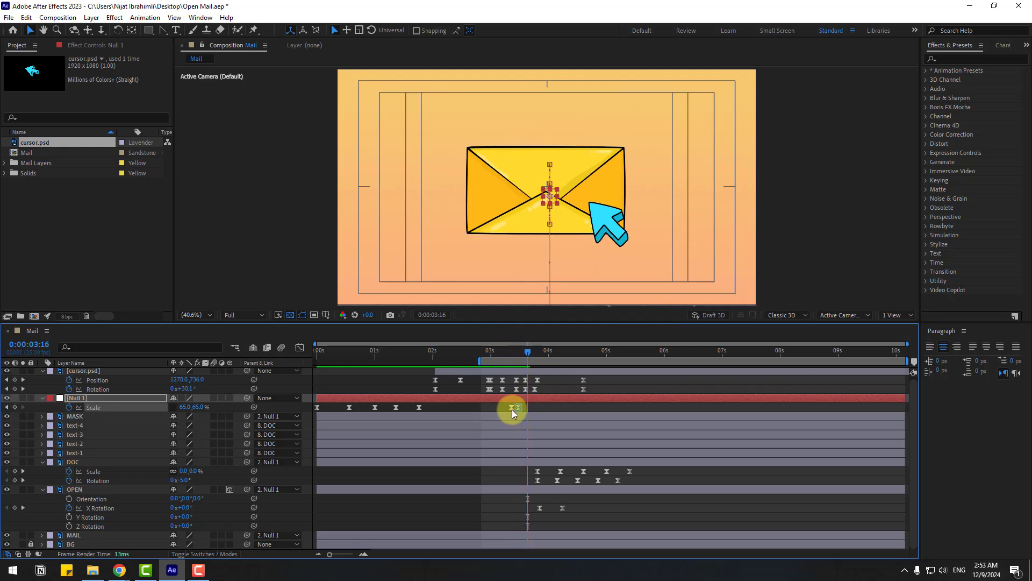
key(ctrl+v)
key(space)
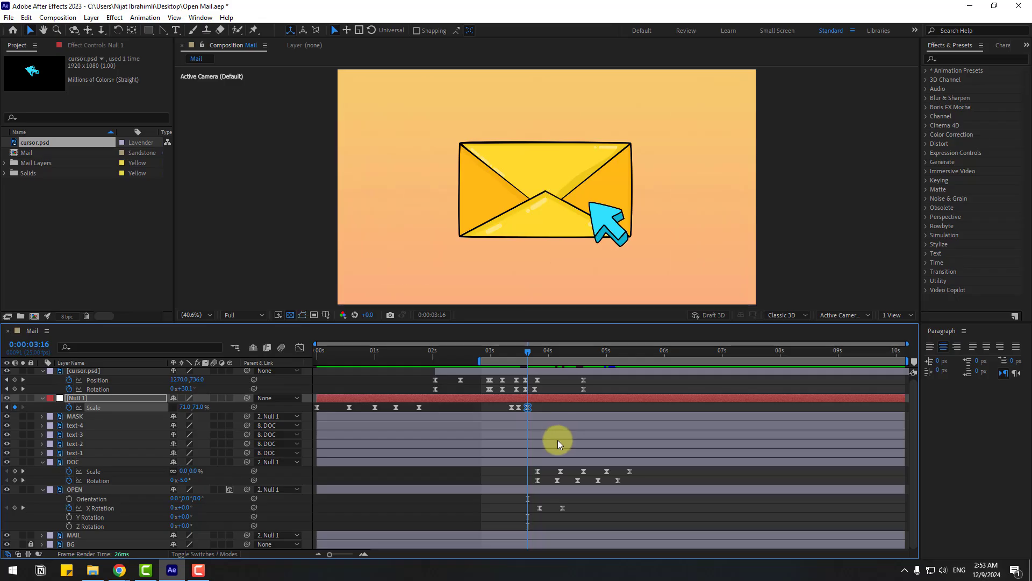
key(space)
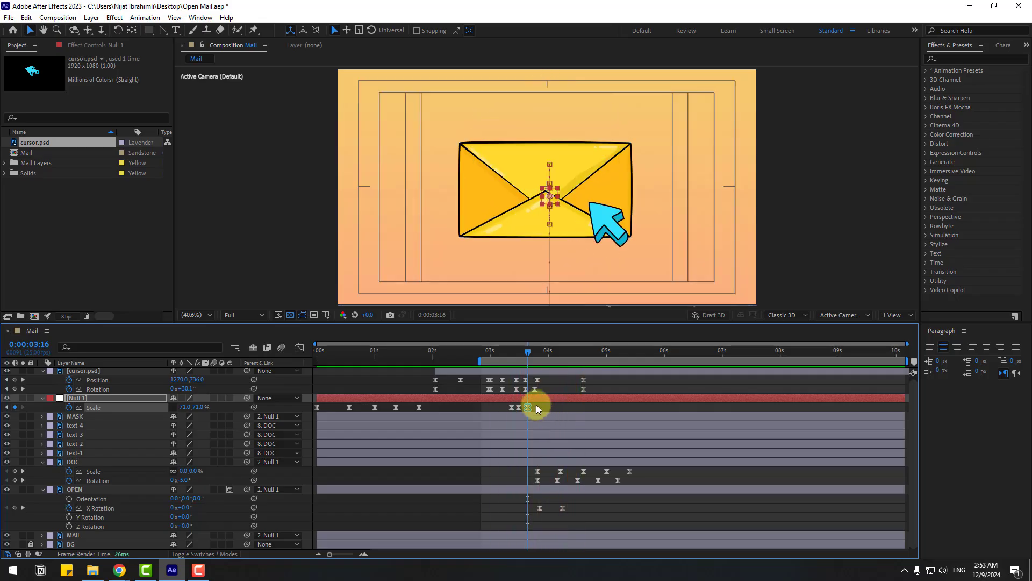
Step: Stretch Null 1's three tap Scale keyframes so they end at about 3:19, and play the result
mouse_move(538, 403)
mouse_down()
mouse_move(496, 413)
mouse_move(534, 408)
mouse_up()
key(space)
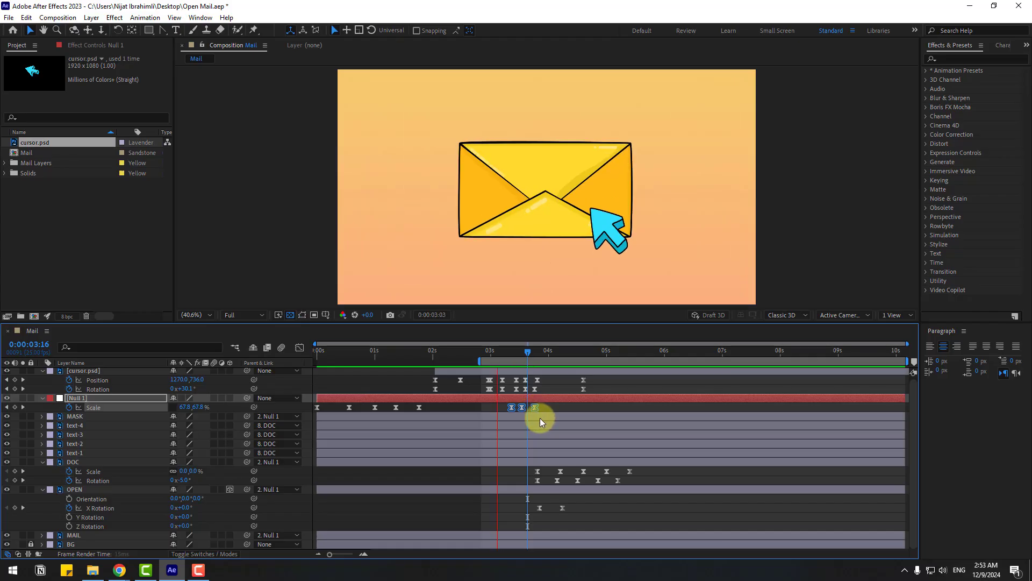
key(space)
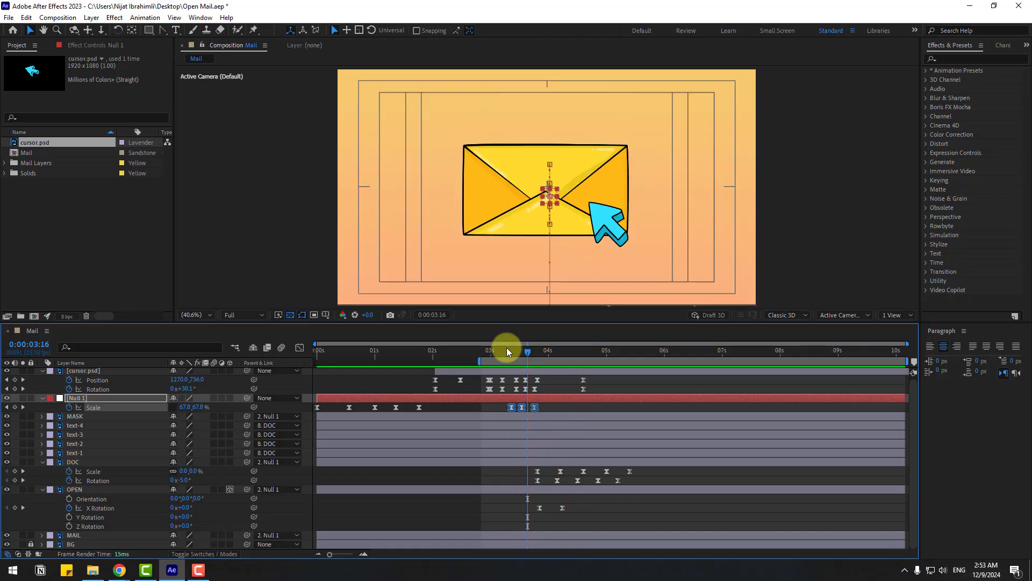
Step: Shift the DOC and OPEN keyframes earlier so the opening starts at about 3:13, and preview it
drag(507, 347, 520, 351)
drag(647, 470, 523, 513)
key(space)
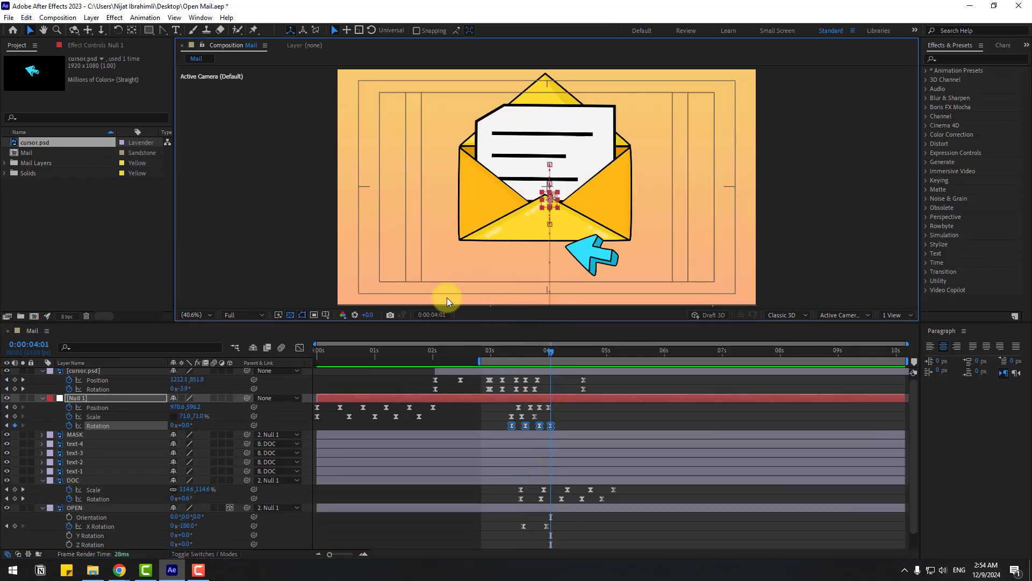
Step: Add the Particle Fireworks precomp from Animation Composer 3's Starter Precomps, Shape Elements, to the composition
click(201, 17)
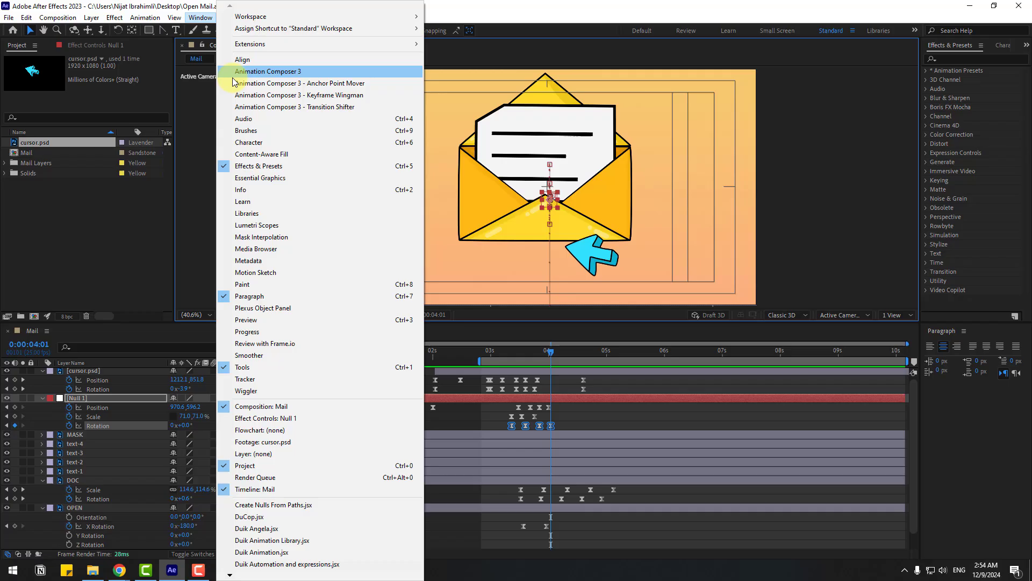
click(327, 72)
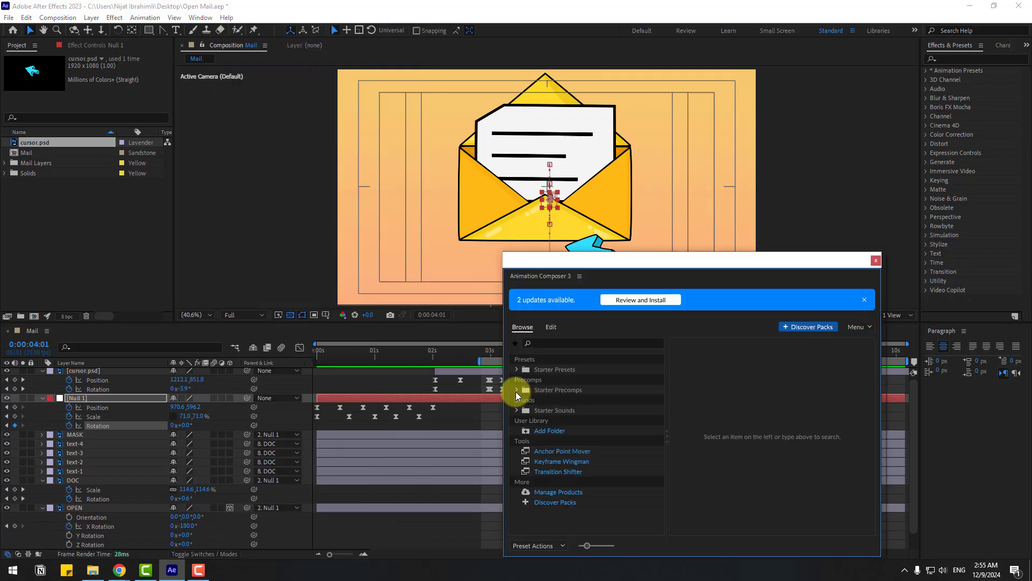
click(516, 390)
click(556, 411)
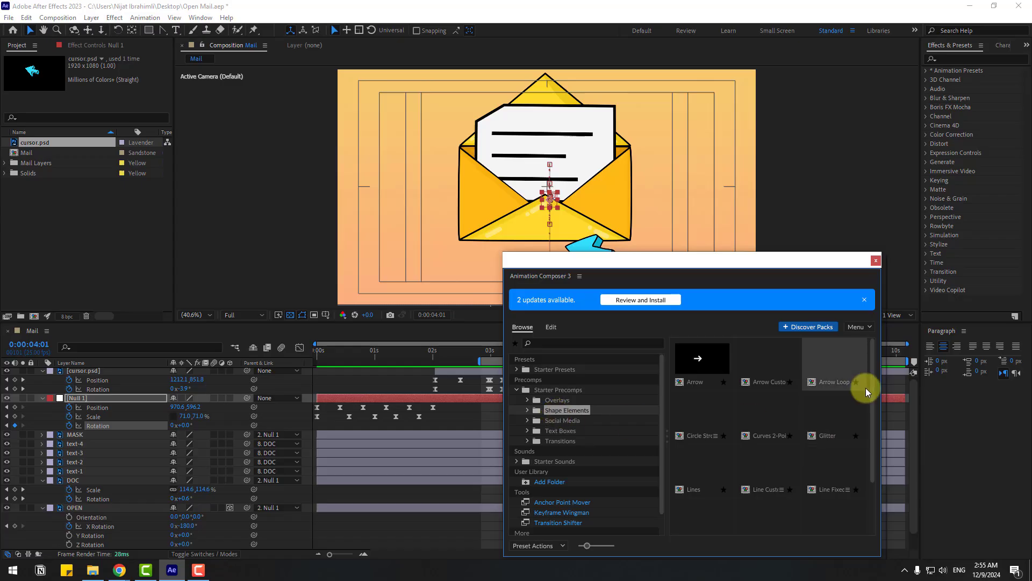
drag(872, 389, 875, 449)
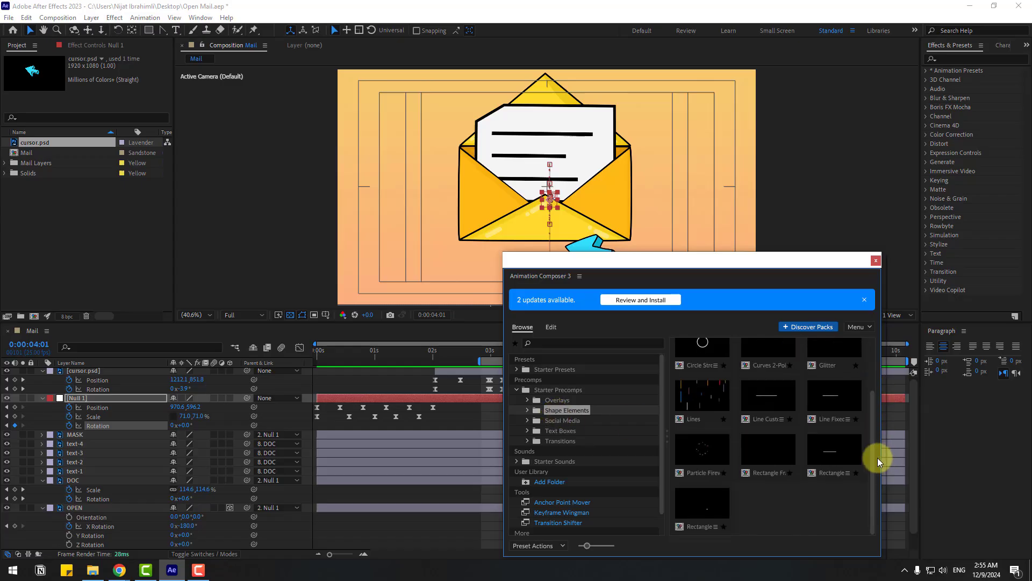
click(701, 453)
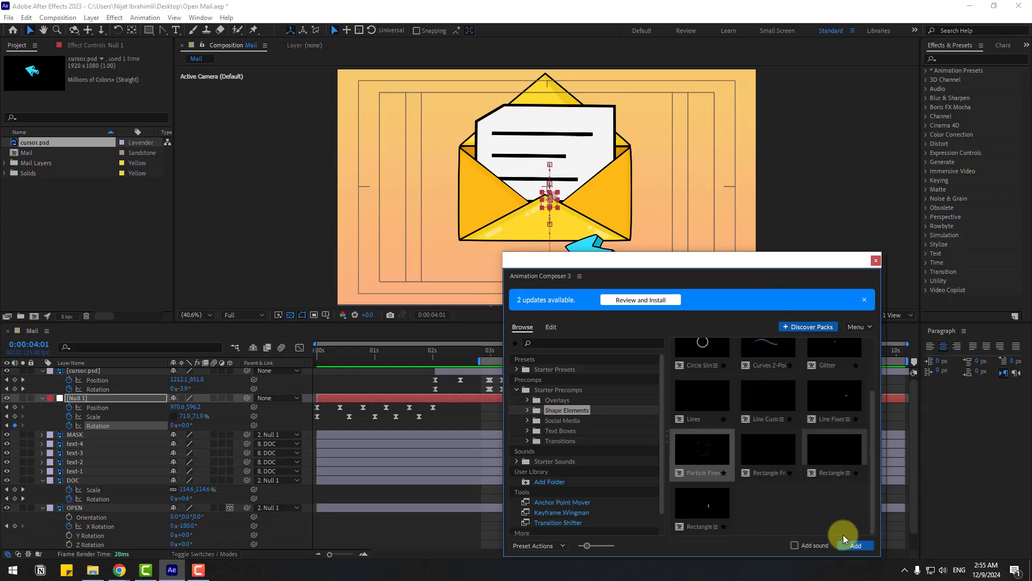
click(854, 545)
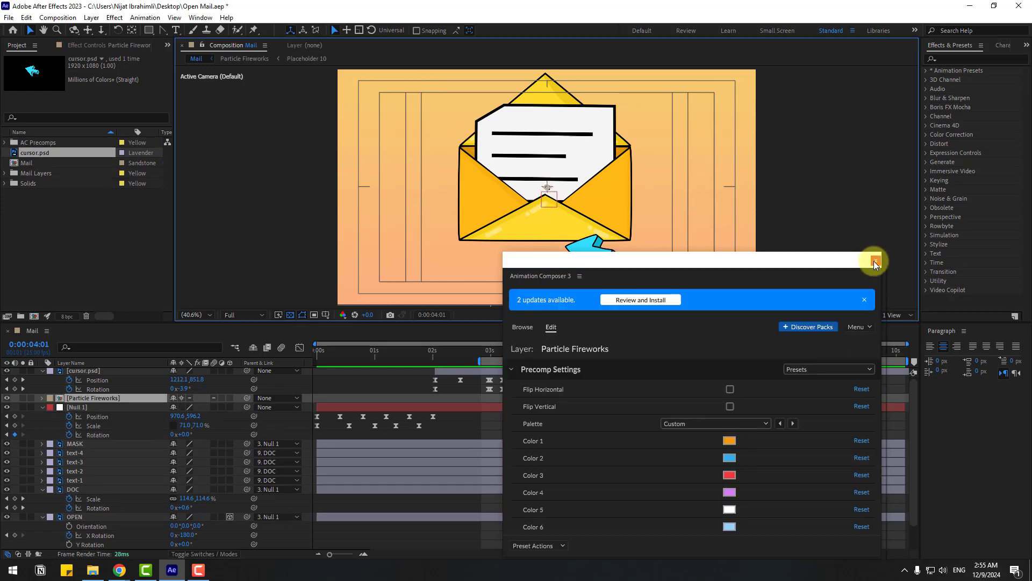
click(875, 262)
Step: Place the Particle Fireworks layer between OPEN and MAIL in the layer stack and start it at about 3:08
click(532, 352)
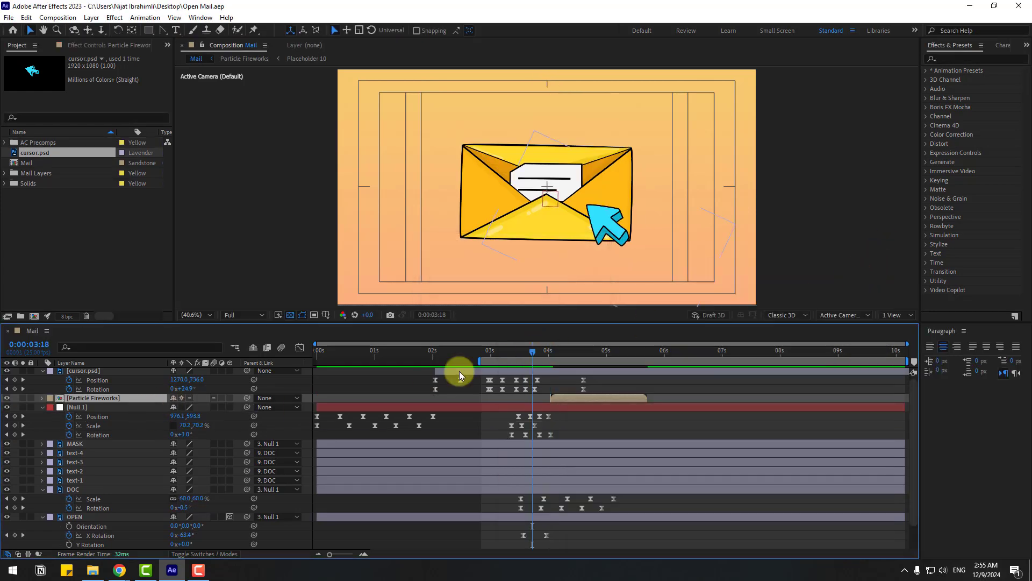
drag(118, 422, 98, 523)
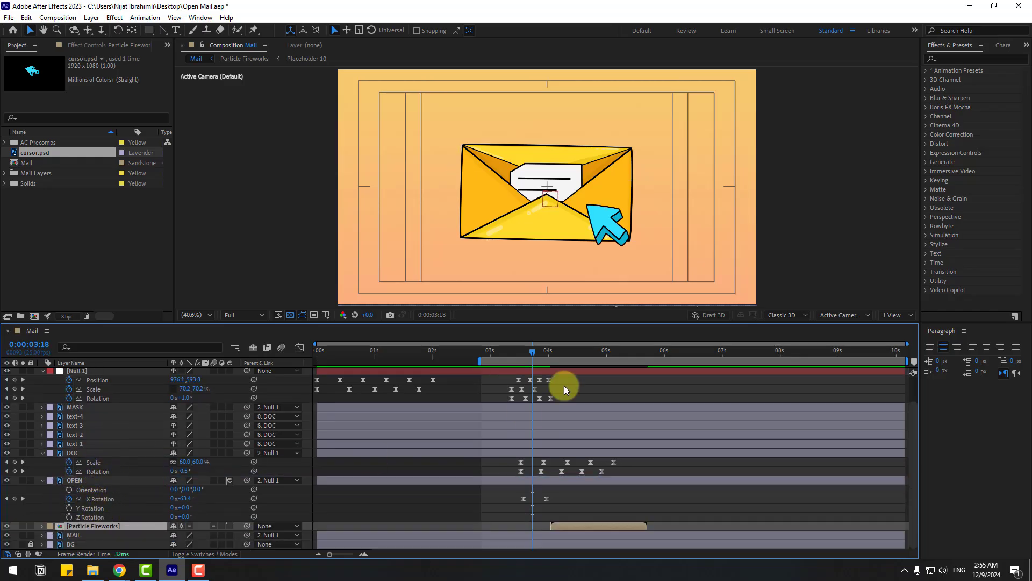
mouse_move(523, 354)
mouse_down()
mouse_move(536, 354)
mouse_move(505, 356)
mouse_move(520, 356)
mouse_up()
drag(559, 523, 518, 525)
Step: Scale the Particle Fireworks layer up to 182% and check the burst at 3:21
key(s)
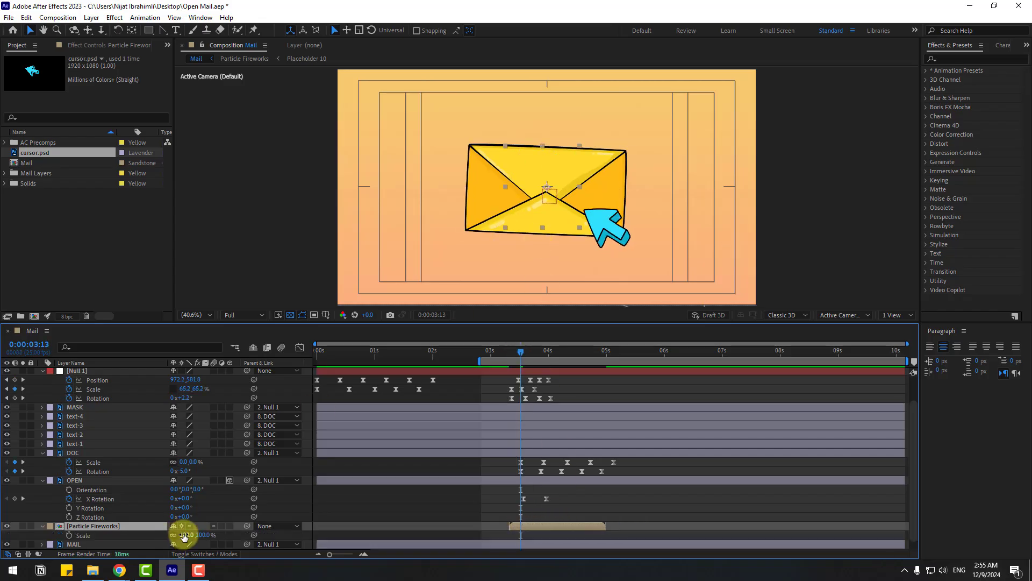
drag(183, 535, 221, 528)
drag(502, 349, 539, 353)
Step: Duplicate the Particle Fireworks layer, place the copy just above Null 1, and set its Scale to 100%
key(ctrl+d)
drag(92, 527, 80, 400)
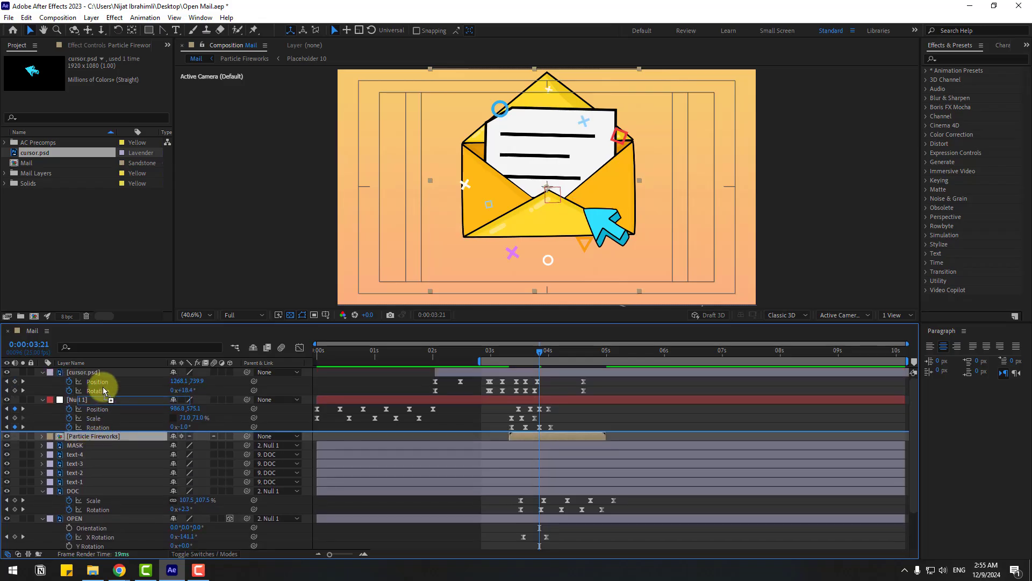
key(s)
click(184, 409)
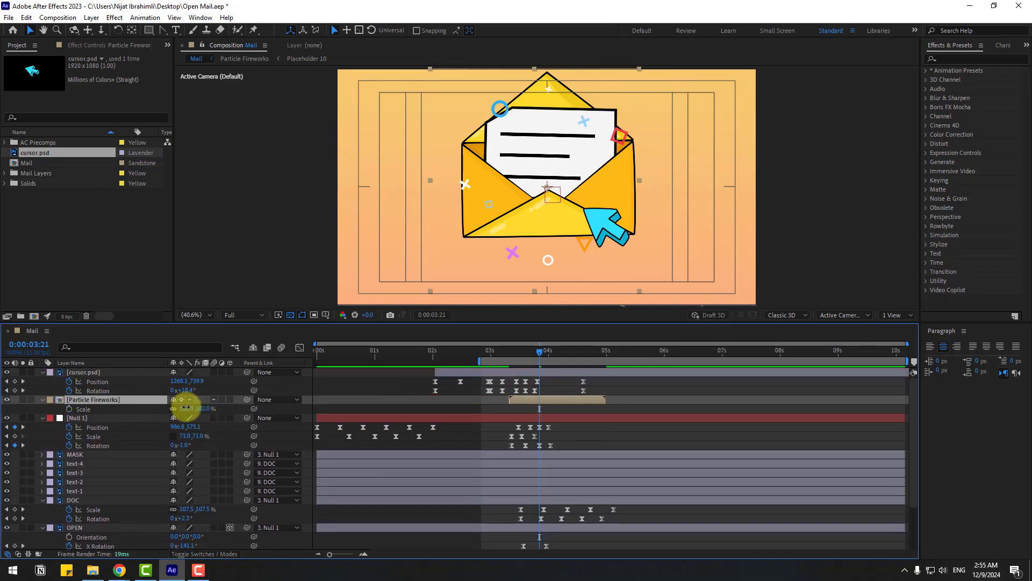
text(100)
key(Return)
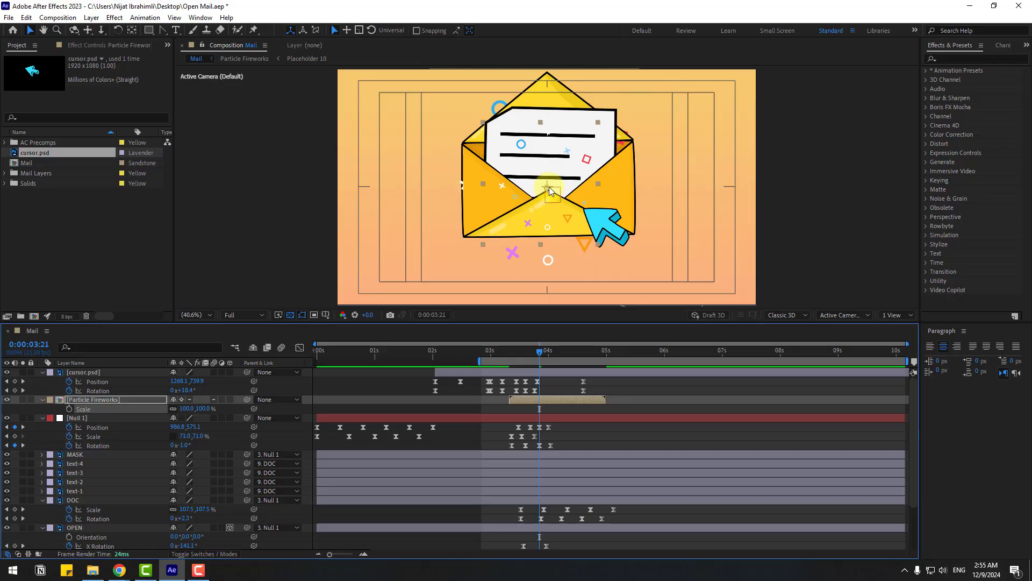
Step: Move the smaller fireworks burst toward the cursor tip, delay the larger burst's layer to start at about 3:15, and preview
drag(549, 187, 579, 205)
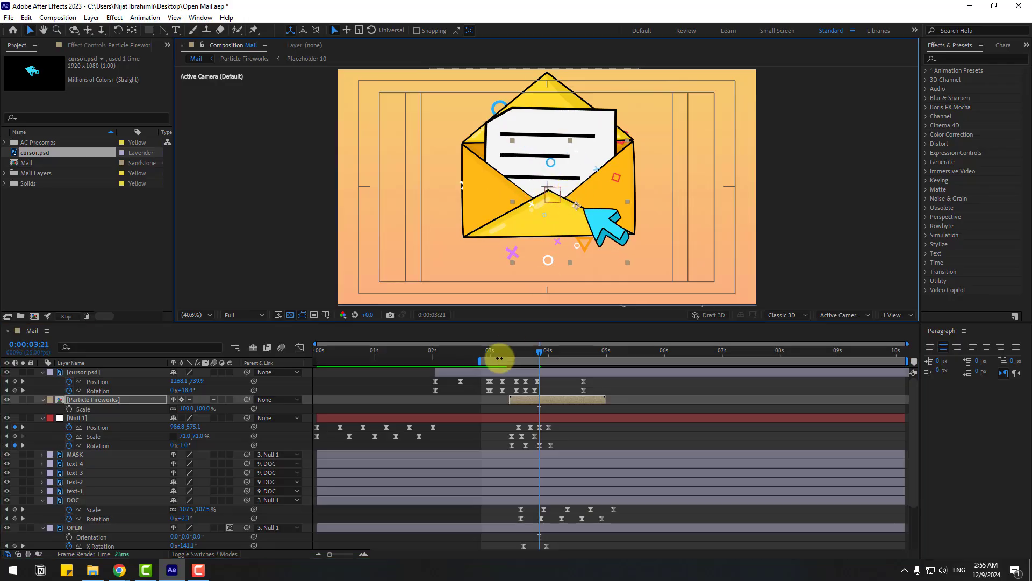
drag(500, 358, 541, 349)
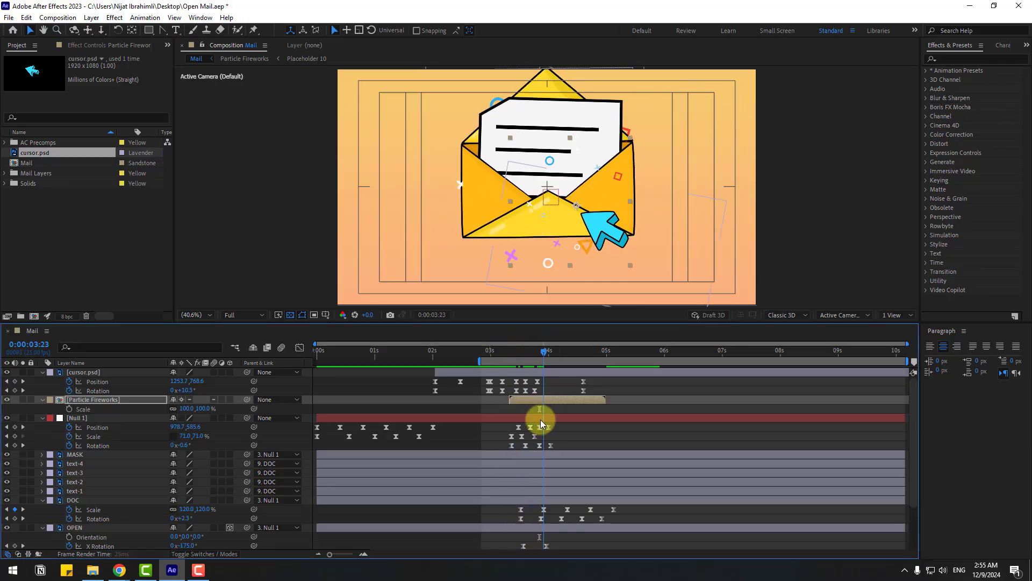
scroll(542, 504, down, 2)
drag(528, 520, 545, 519)
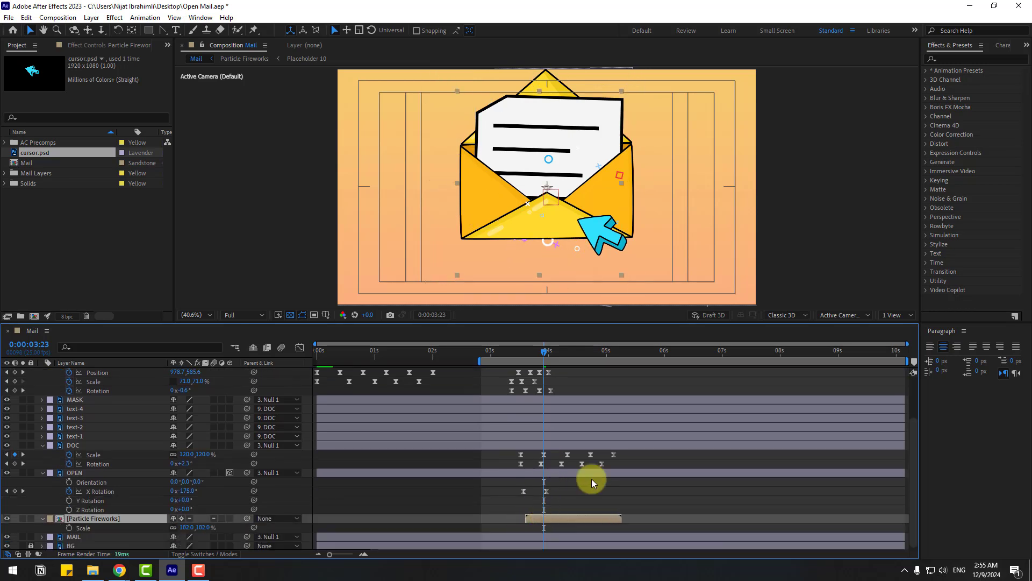
key(space)
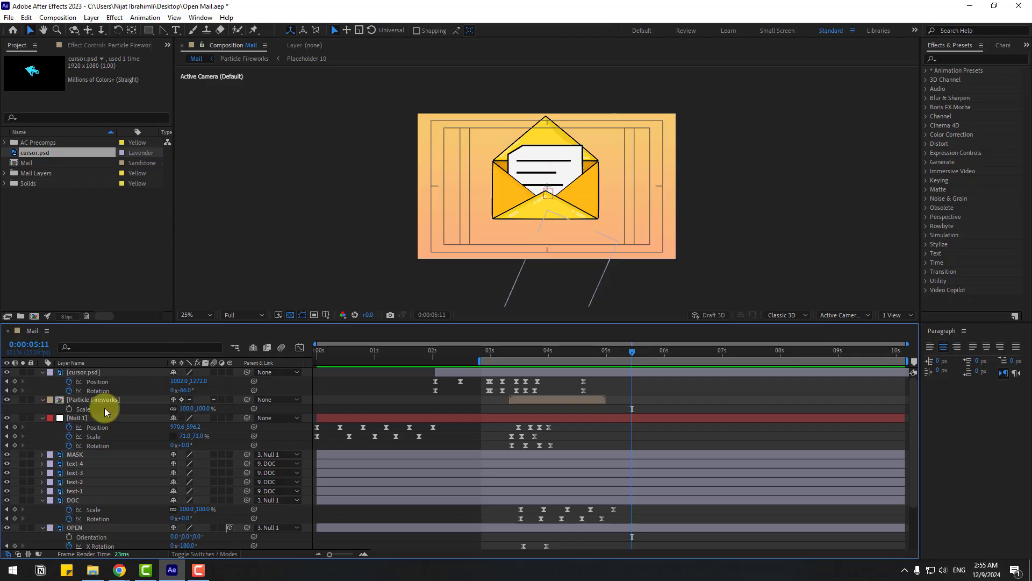
Step: Solo the text-1 to text-4 layers and shift them together in time to start at about 5:11
click(87, 463)
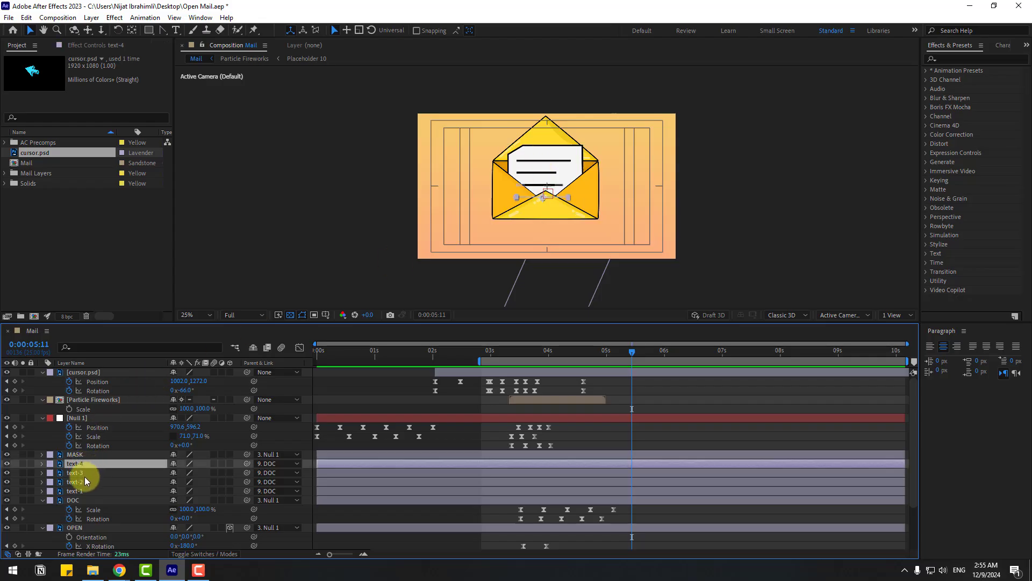
ctrl+click(85, 474)
ctrl+click(87, 482)
ctrl+click(83, 490)
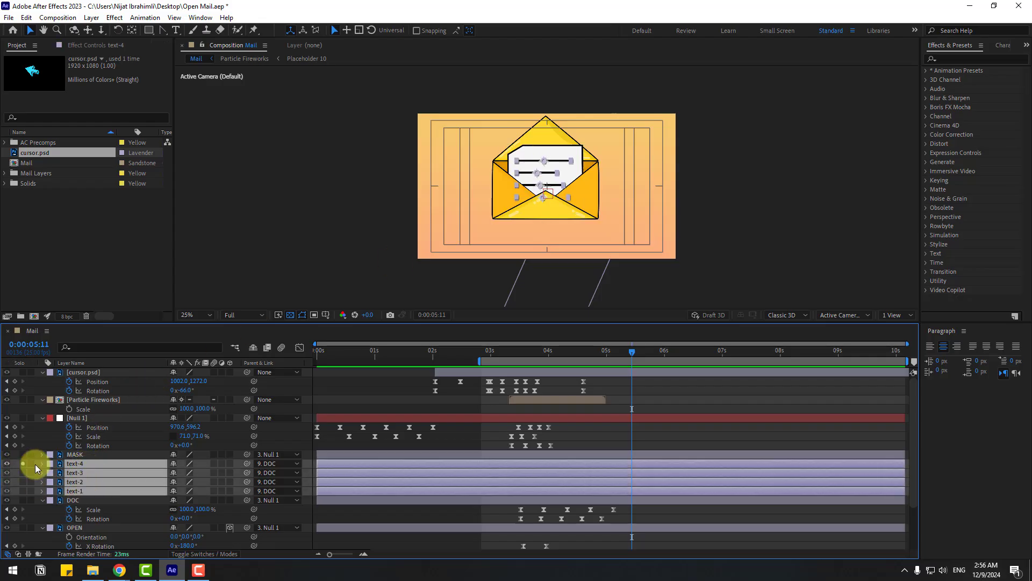
scroll(576, 204, up, 4)
drag(330, 462, 646, 470)
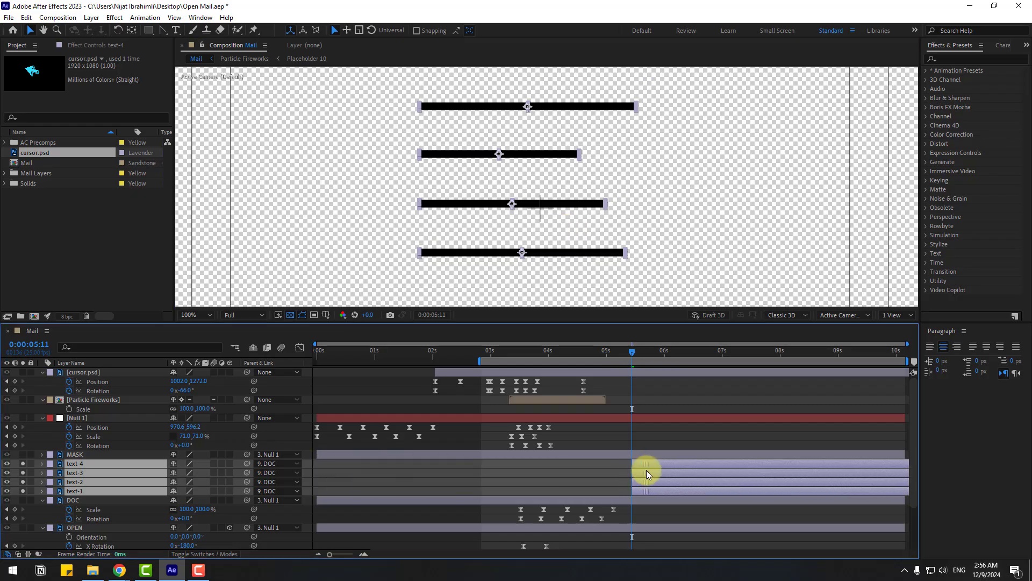
Step: Set the anchor points of the four selected text layers to their left edges with Animation Composer's Anchor Point Mover
click(202, 18)
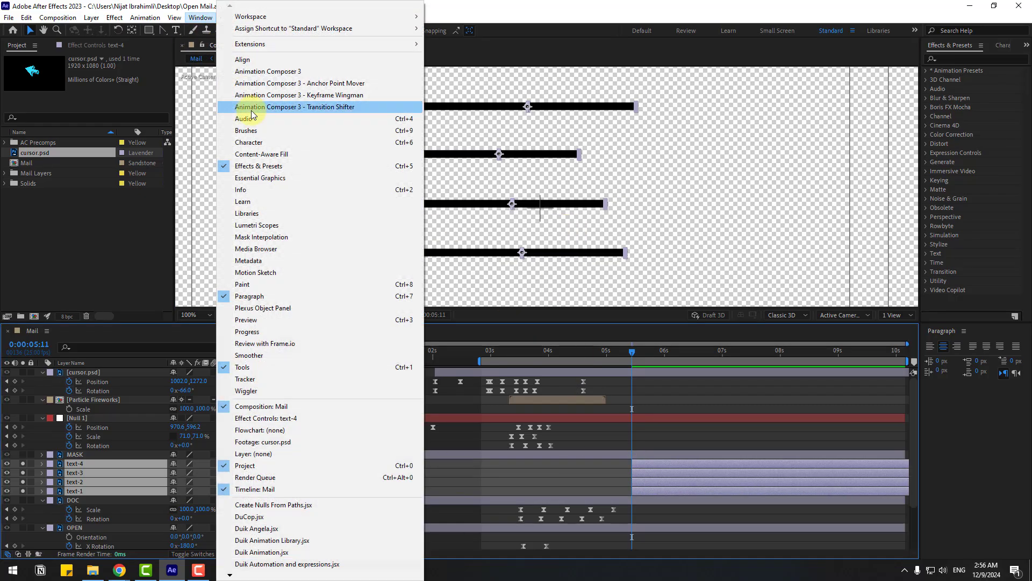
click(335, 84)
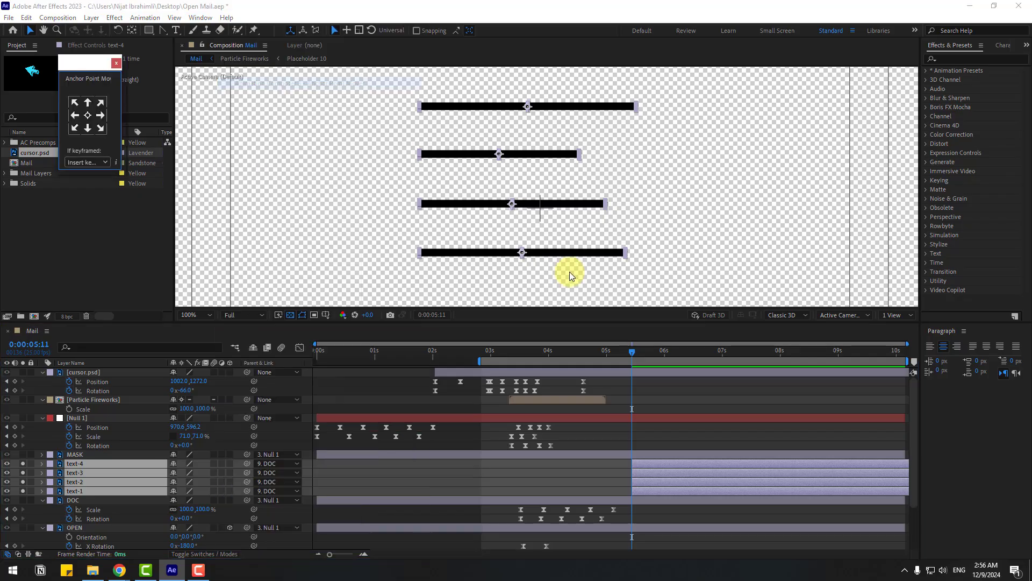
click(76, 118)
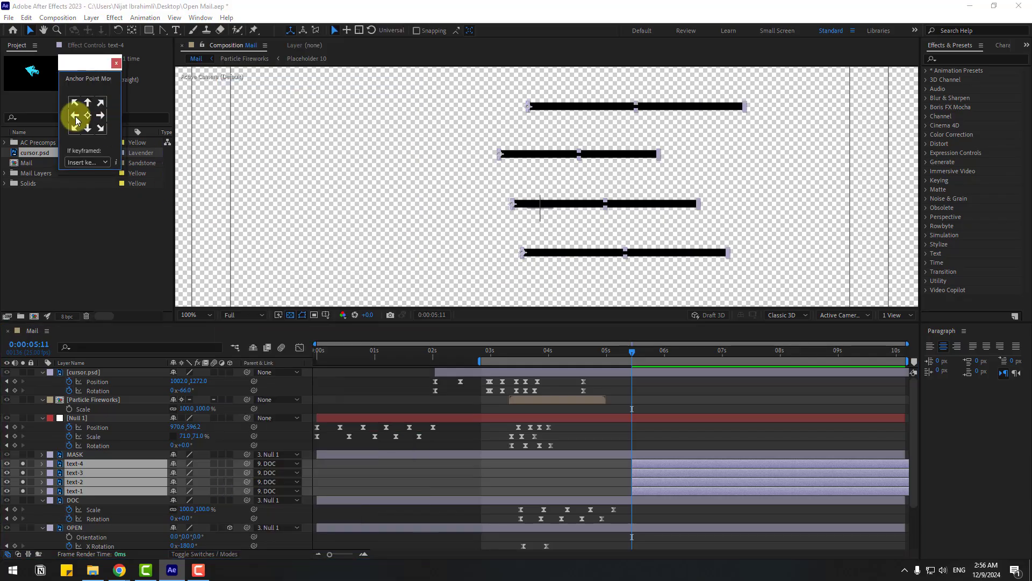
click(116, 64)
Step: Unsolo the text layers to see the envelope, shift the four lines left onto the paper, and solo them with DOC
click(22, 464)
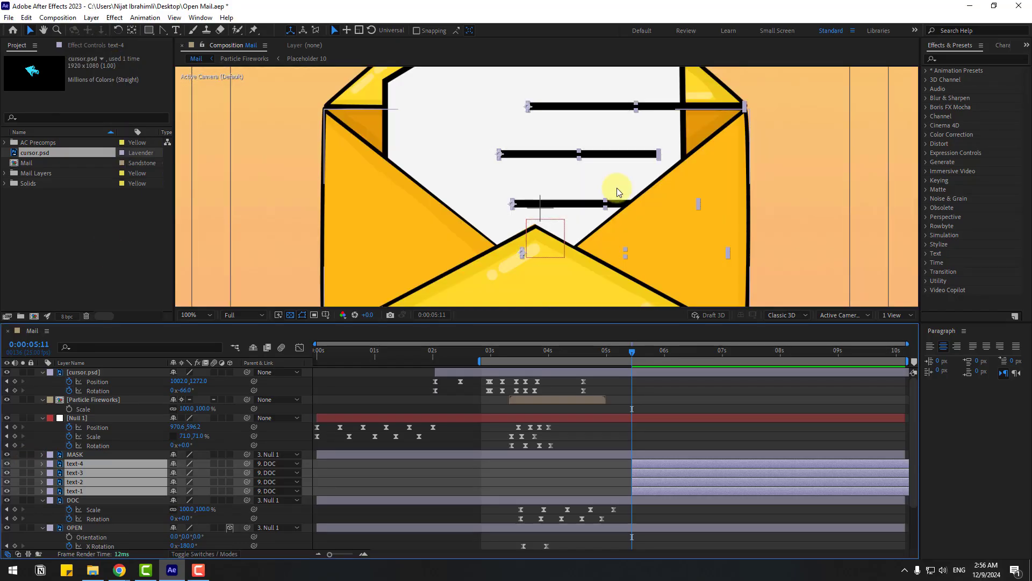
drag(570, 157, 478, 165)
click(492, 201)
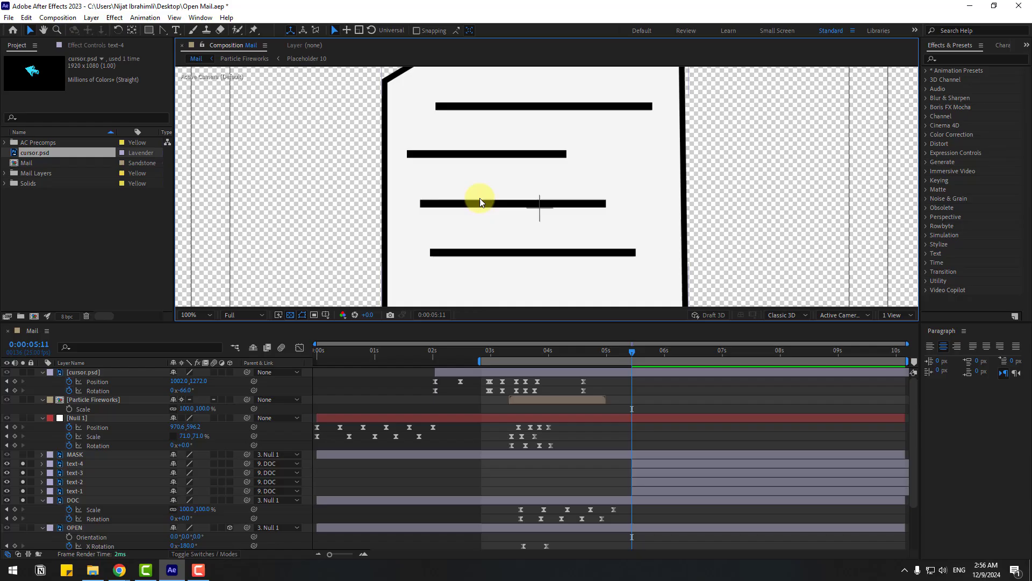
click(481, 201)
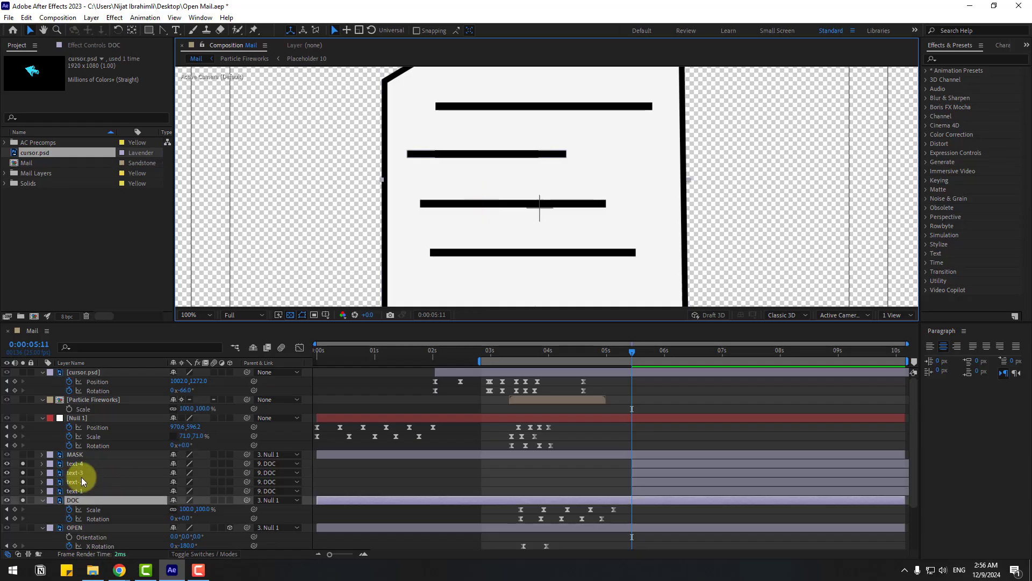
Step: Nudge the text-3, text-1 and text-4 lines left so they line up with the left end of the text-2 line
click(79, 474)
key(shift+Left)
key(shift+Left)
click(76, 482)
click(73, 492)
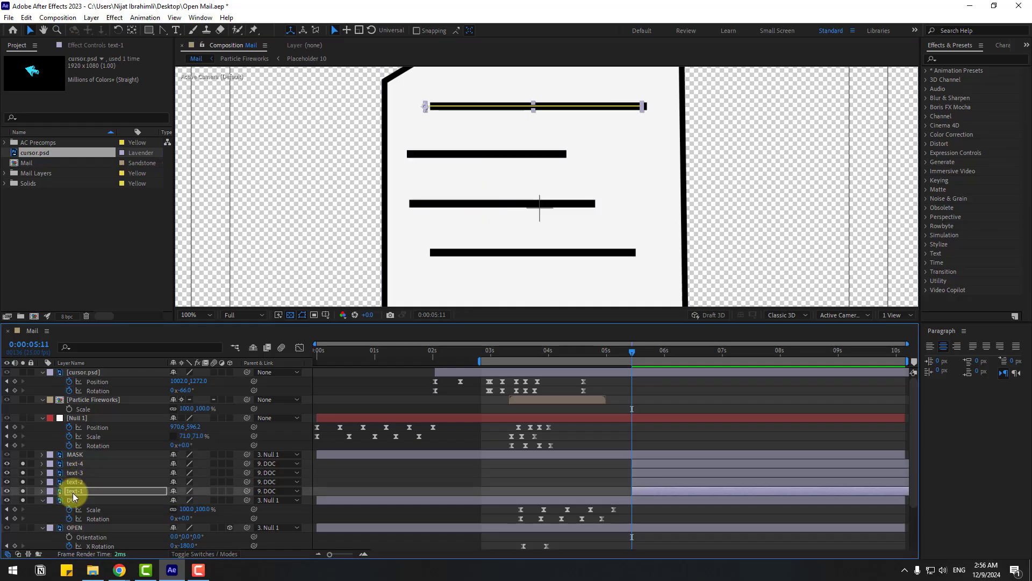
key(shift+Left)
key(shift+Left)
key(shift+Left)
key(shift+Left)
key(shift+Left)
click(79, 463)
key(shift+Left)
key(shift+Left)
key(shift+Left)
key(shift+Left)
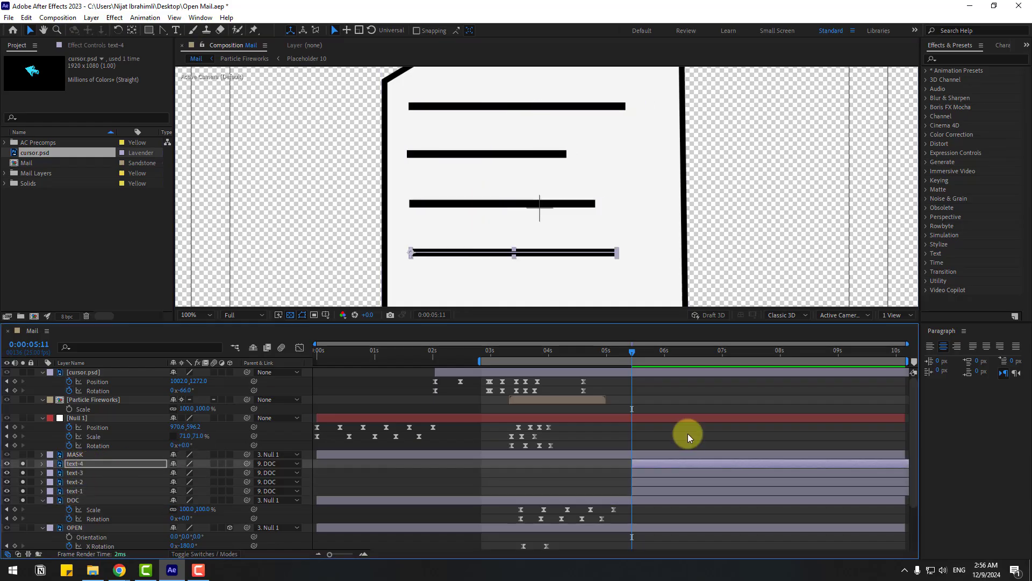
Step: Add the expression wiggle(1,9) to the Scale of the text-4 layer
key(s)
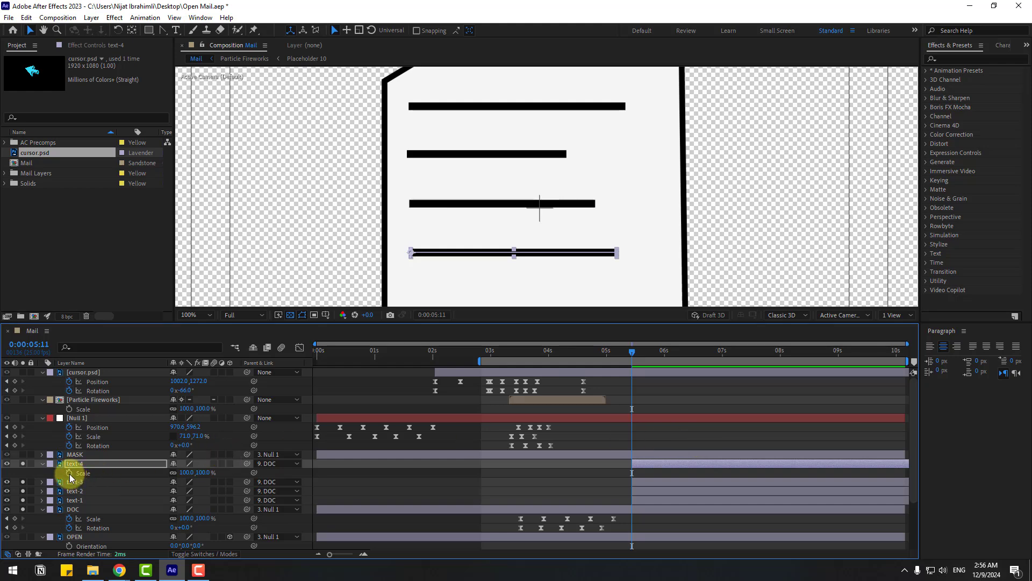
alt+click(70, 473)
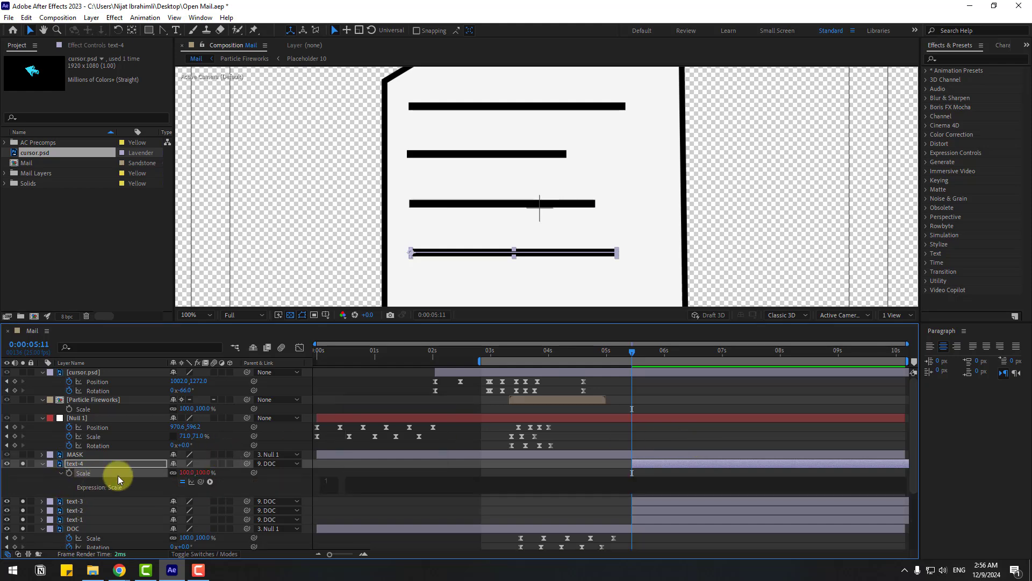
text(wiggle(1,9)
click(651, 476)
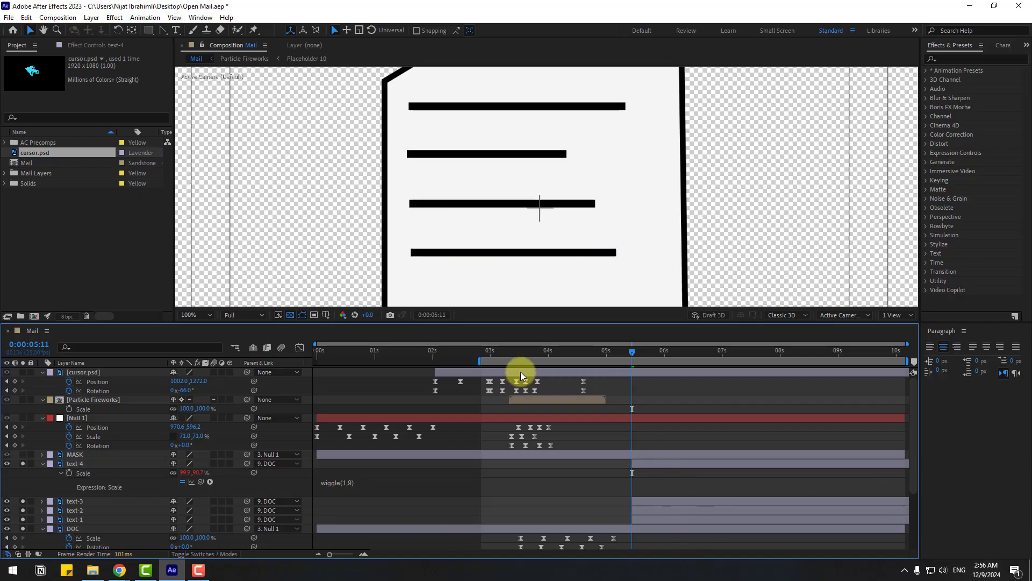
Step: Move the work area start to just before 5:11 and preview the text-4 wiggle
drag(479, 360, 626, 370)
key(space)
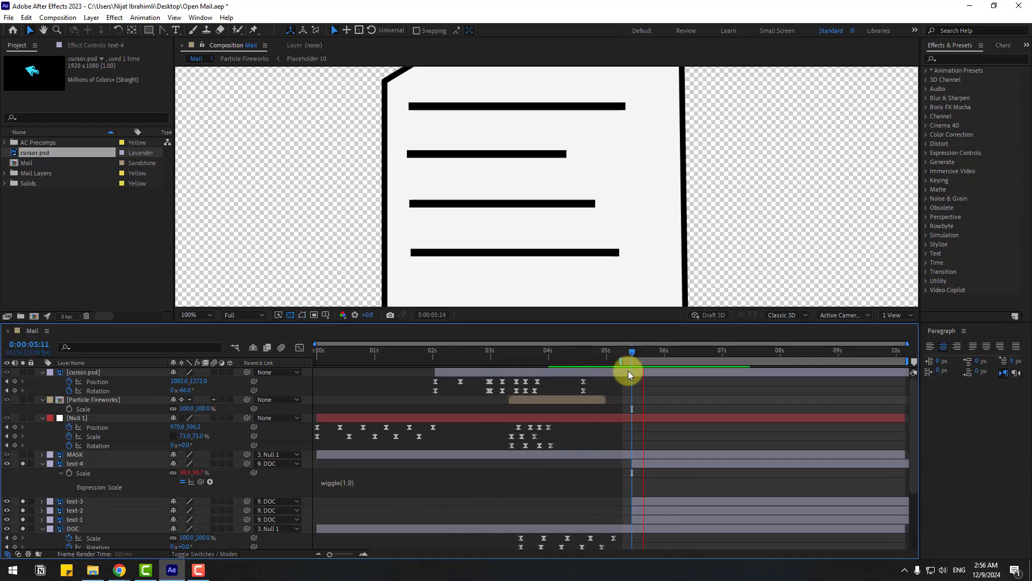
key(space)
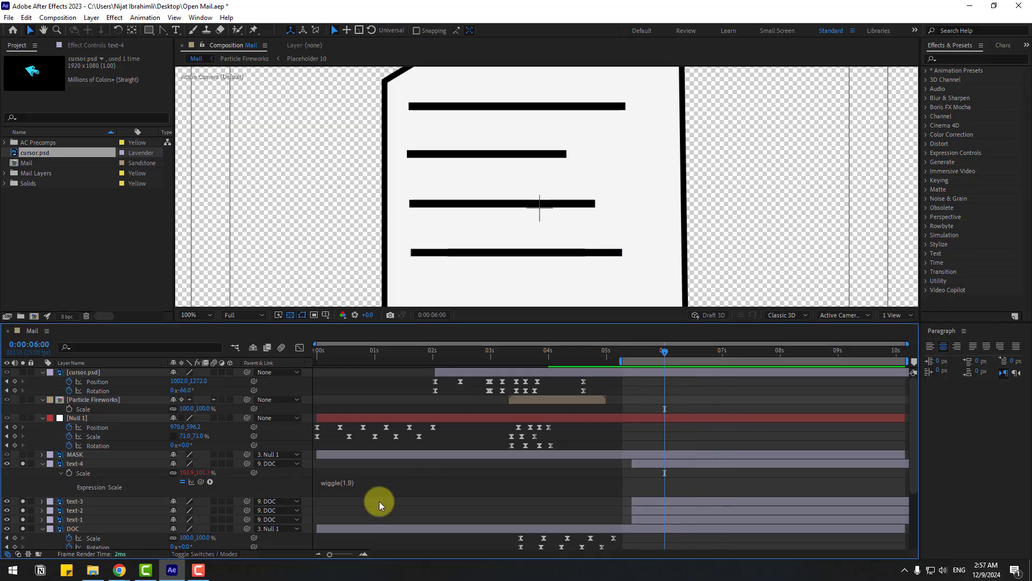
Step: Add the expression wiggle(3,6) to the Scale of the text-3 layer and check the motion around 5:14
click(95, 501)
scroll(131, 507, down, 1)
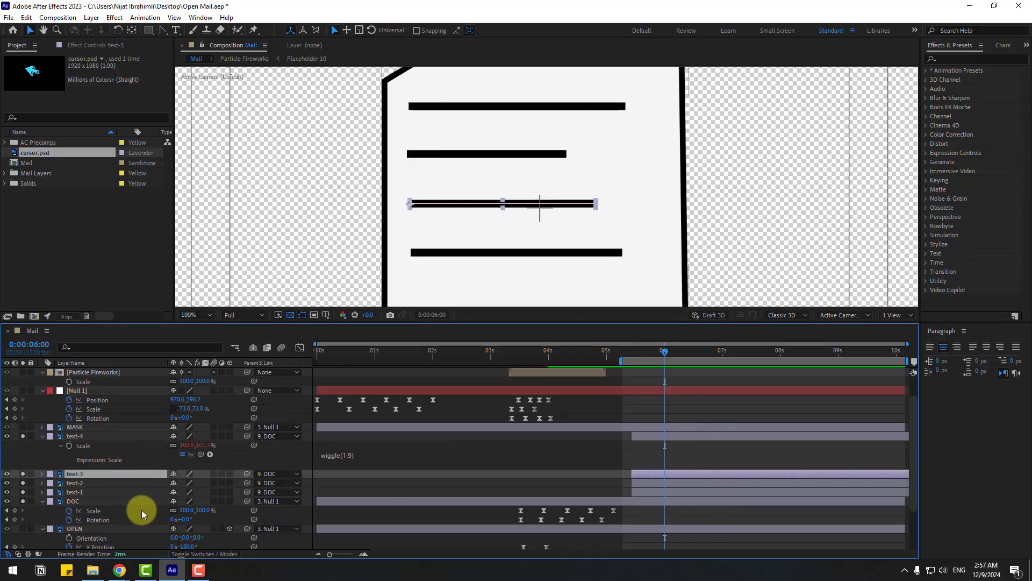
key(s)
alt+click(70, 484)
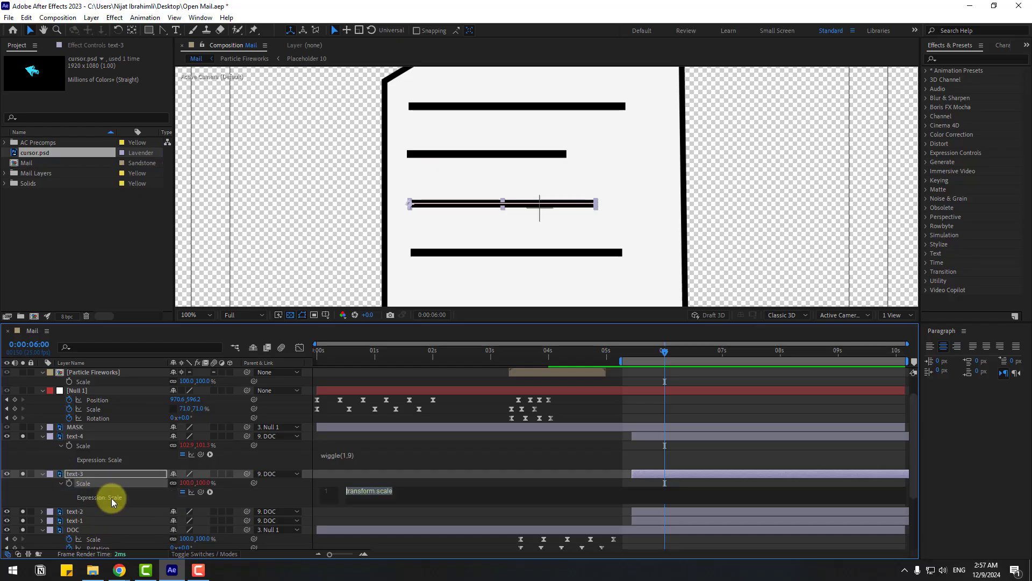
text(wiggle(3,6)
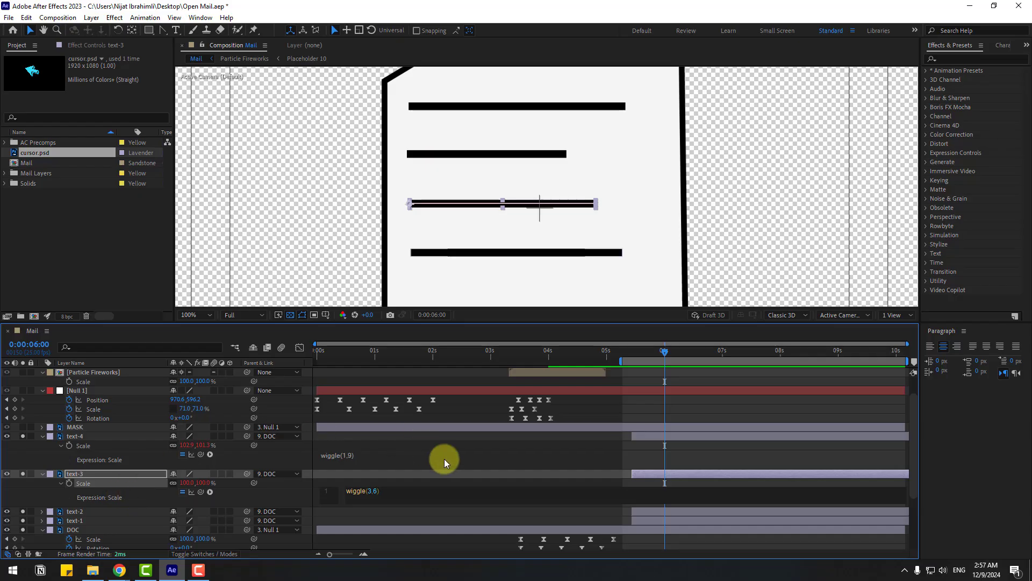
click(518, 479)
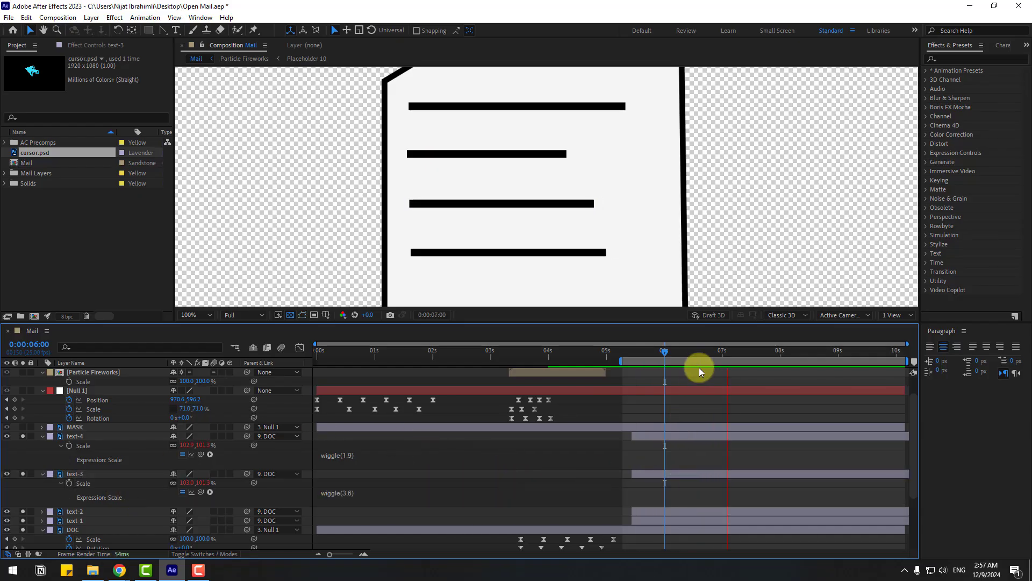
drag(672, 357, 639, 356)
Step: Add the expression wiggle(3,9) to the Scale of the text-2 layer and preview it
click(41, 439)
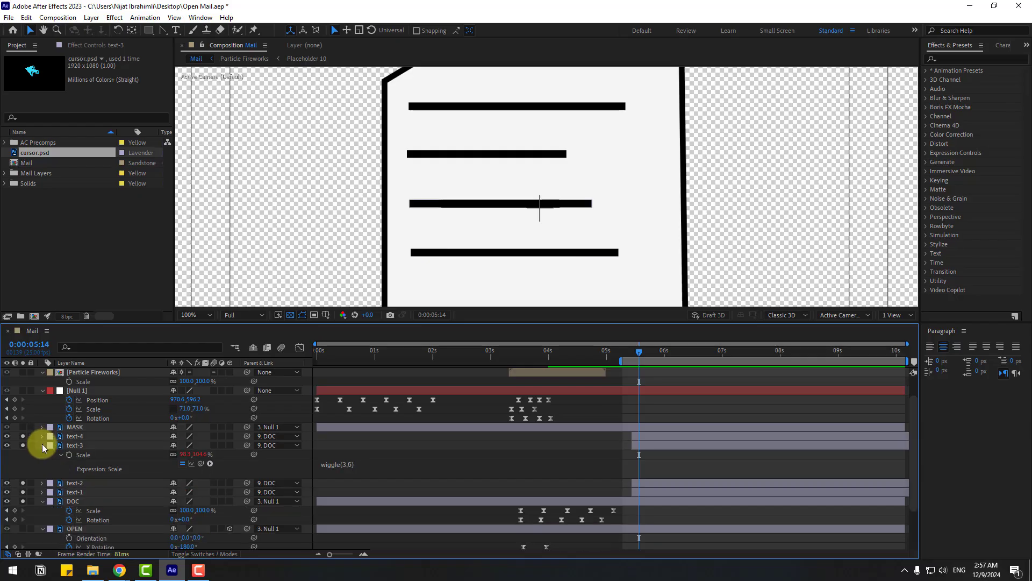
click(42, 444)
click(82, 456)
key(s)
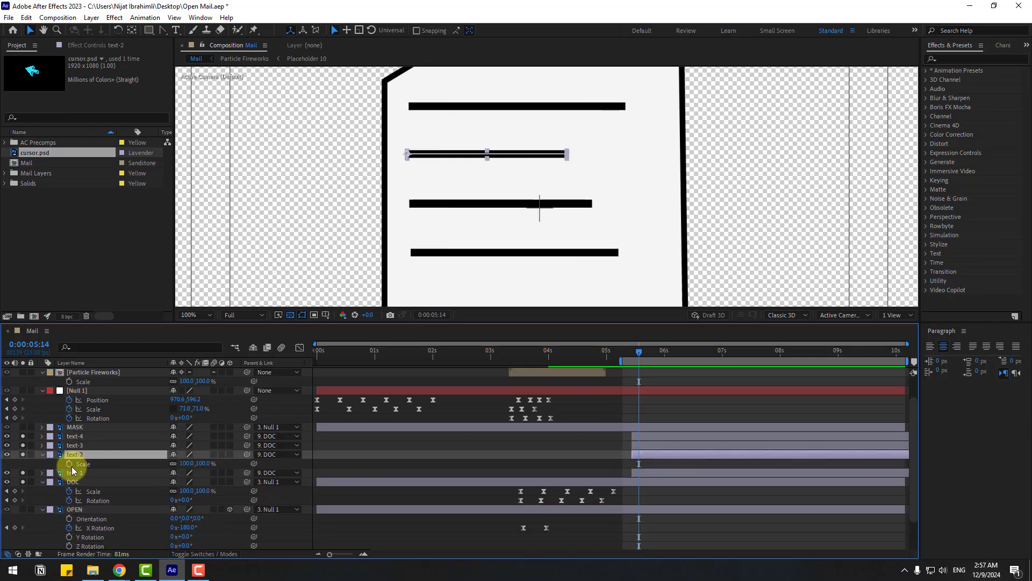
alt+click(70, 466)
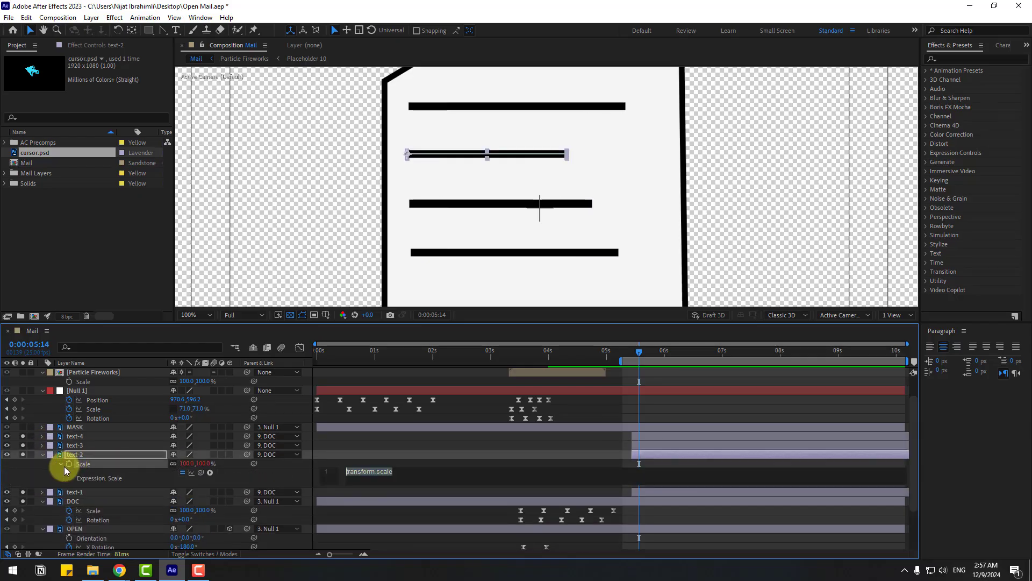
text(wiggle)
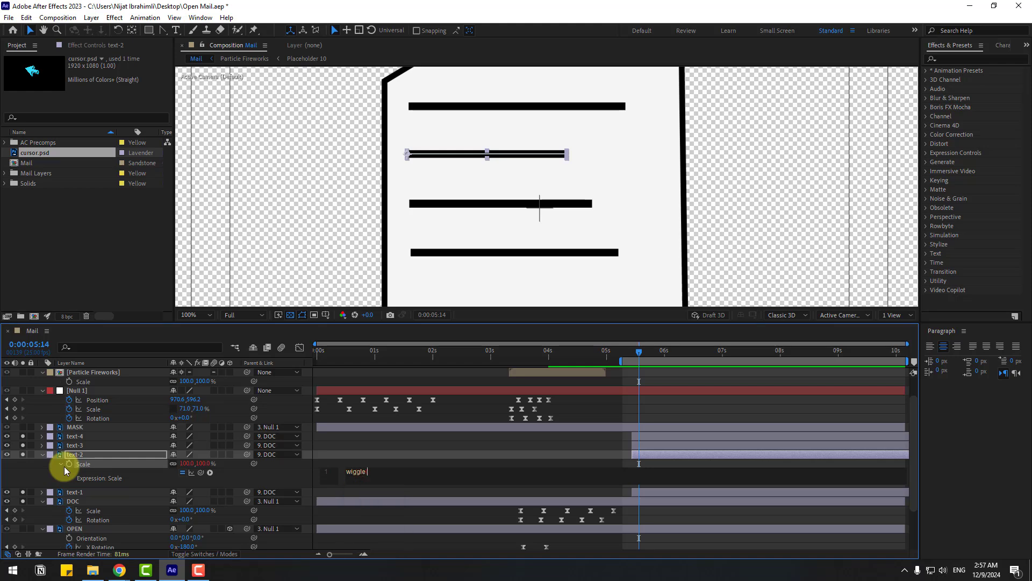
text((3,9))
click(623, 468)
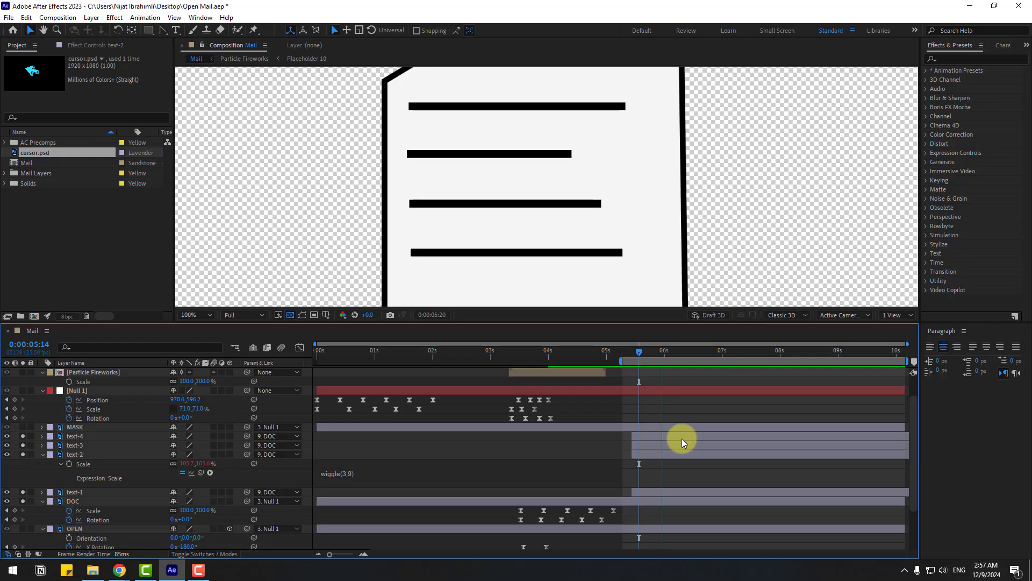
key(space)
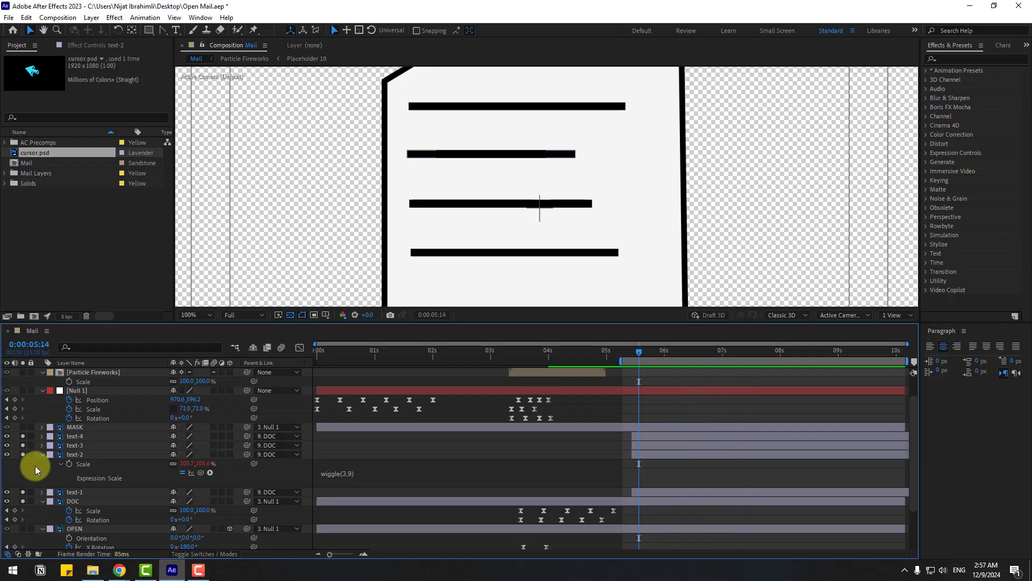
Step: Add the expression wiggle(3,10) to the Scale of the text-1 layer and preview it
click(43, 454)
click(74, 463)
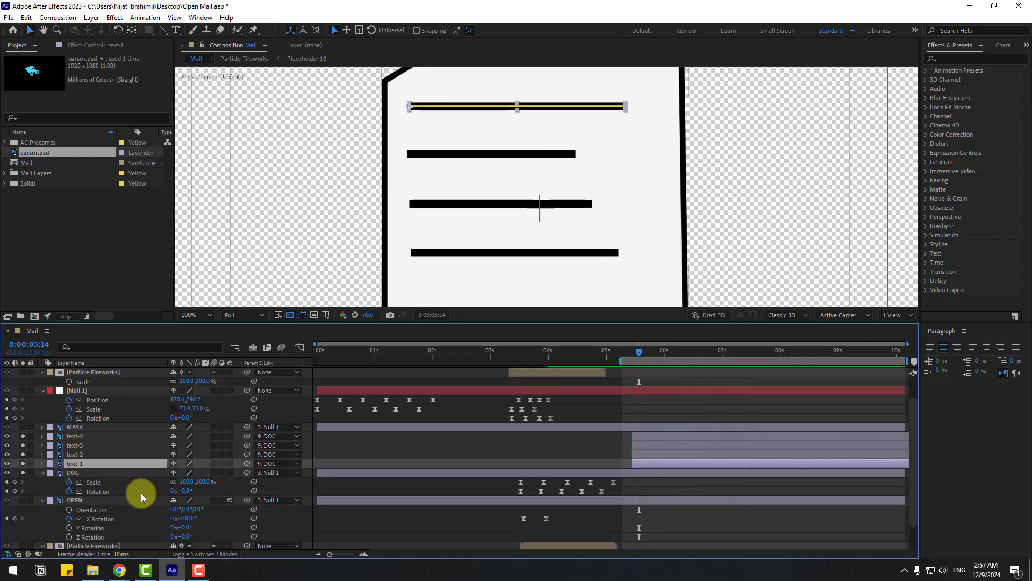
key(s)
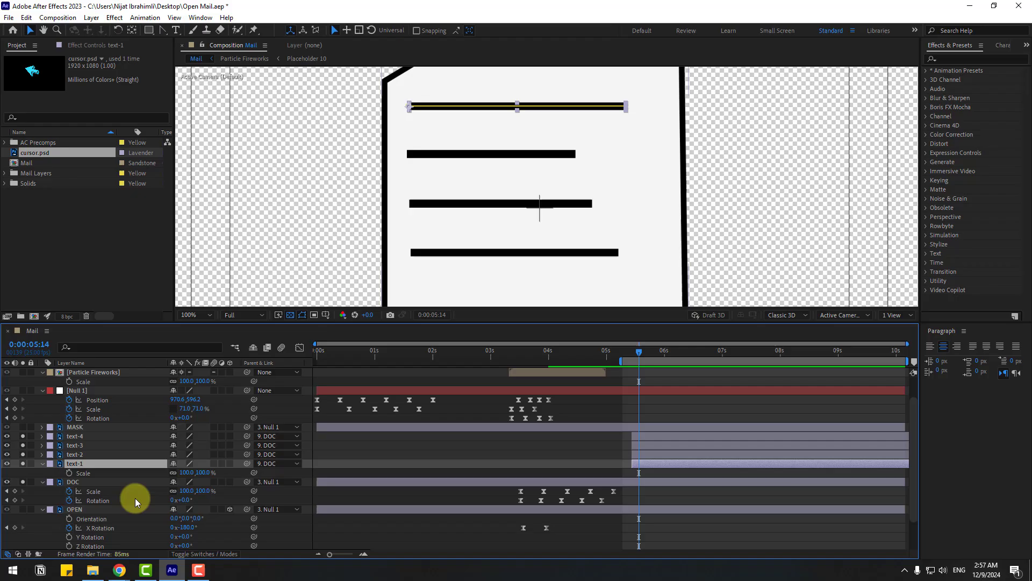
alt+click(70, 474)
text(wiggle()
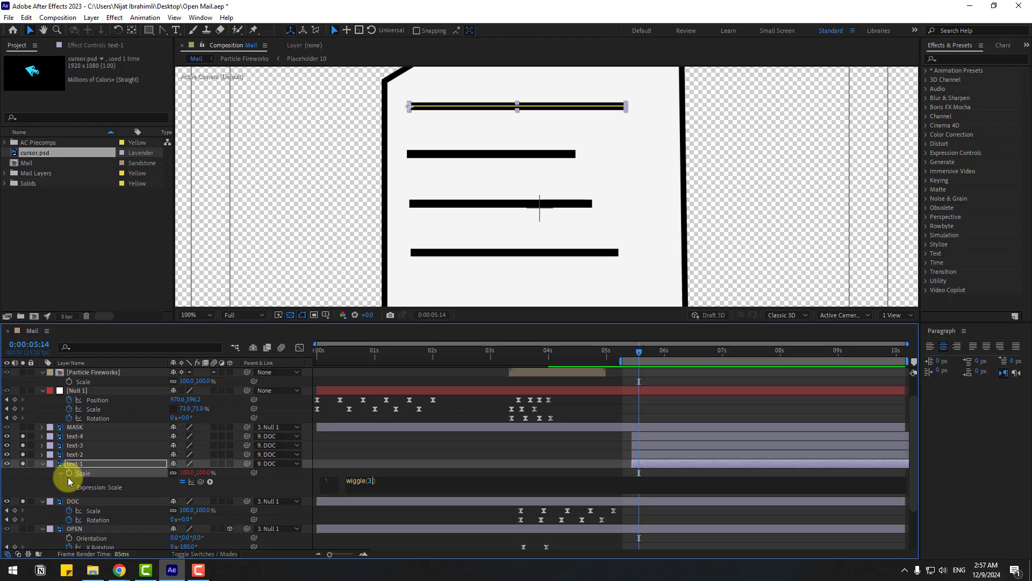
text(3,10)
click(578, 470)
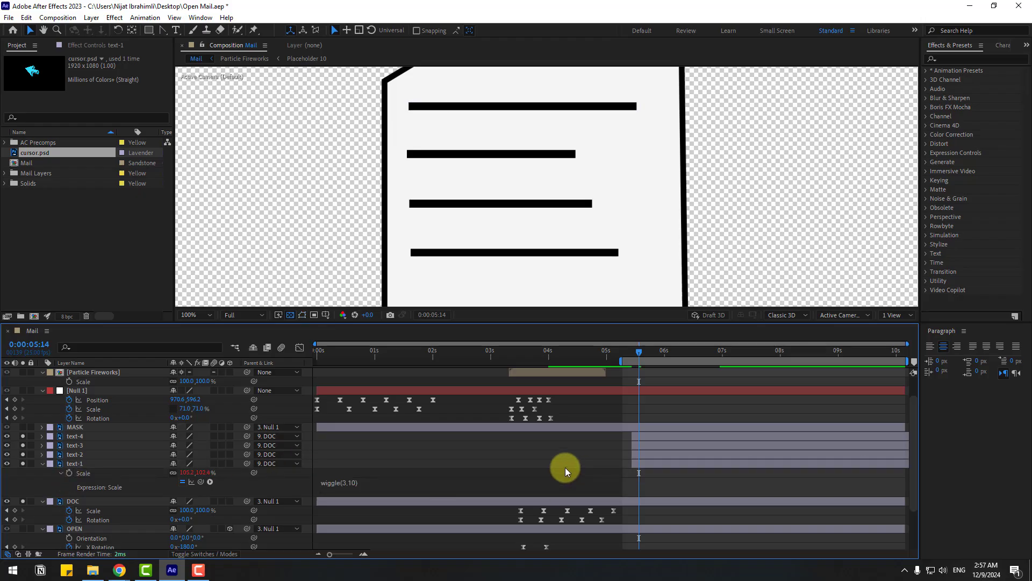
key(space)
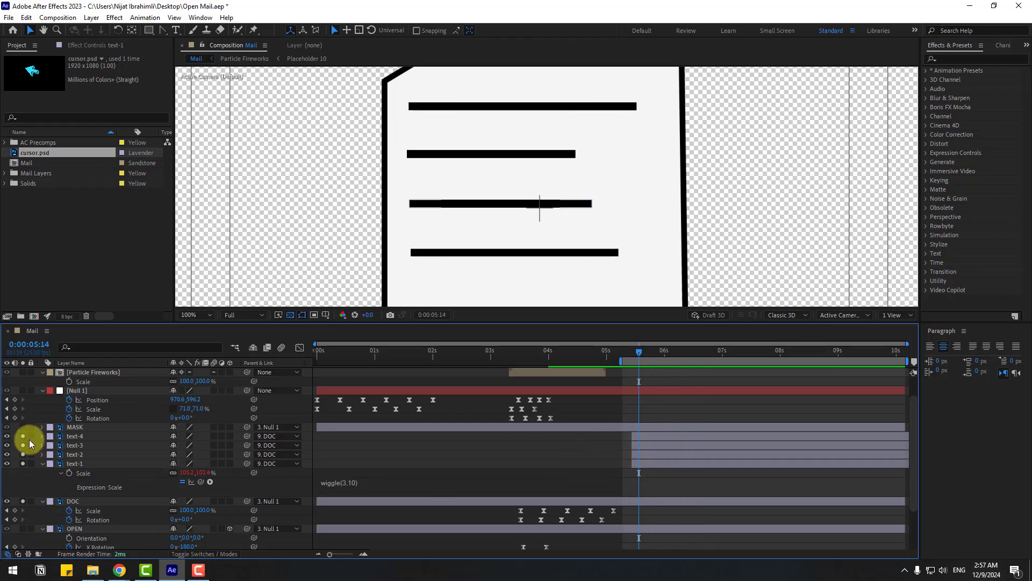
Step: Turn off solo for the four text layers and the DOC layer to show the whole envelope scene
drag(23, 436, 22, 464)
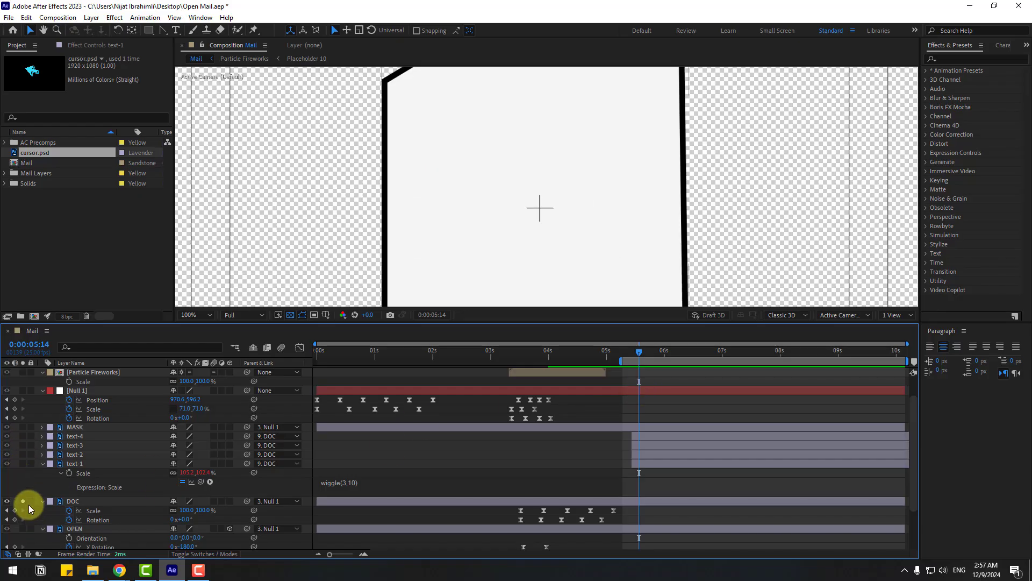
click(23, 501)
scroll(599, 210, down, 2)
Step: Shift the text-1 to text-4 layers earlier to start at about 3:15 and scrub through the paper reveal
click(649, 436)
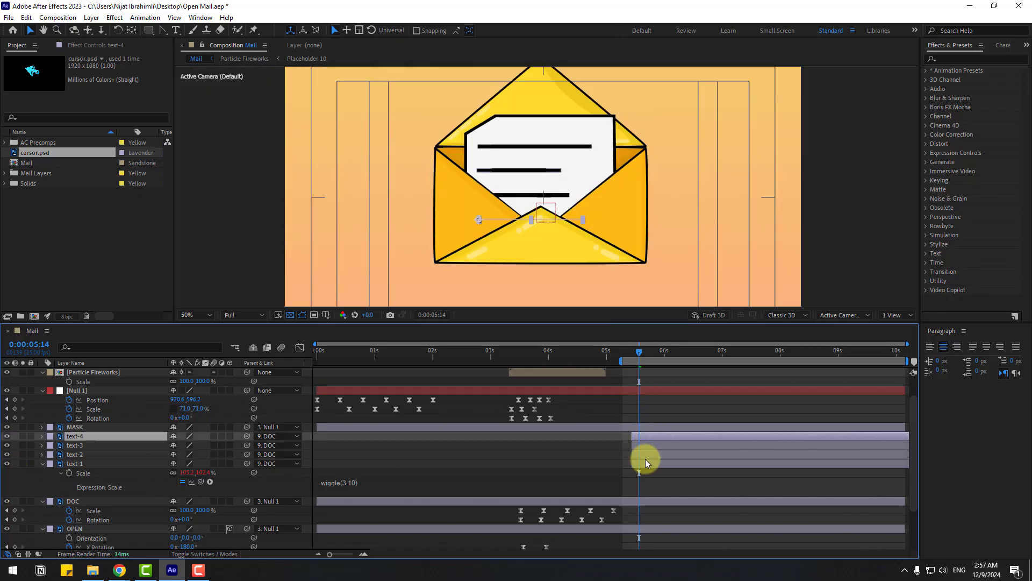
click(642, 464)
shift+click(653, 437)
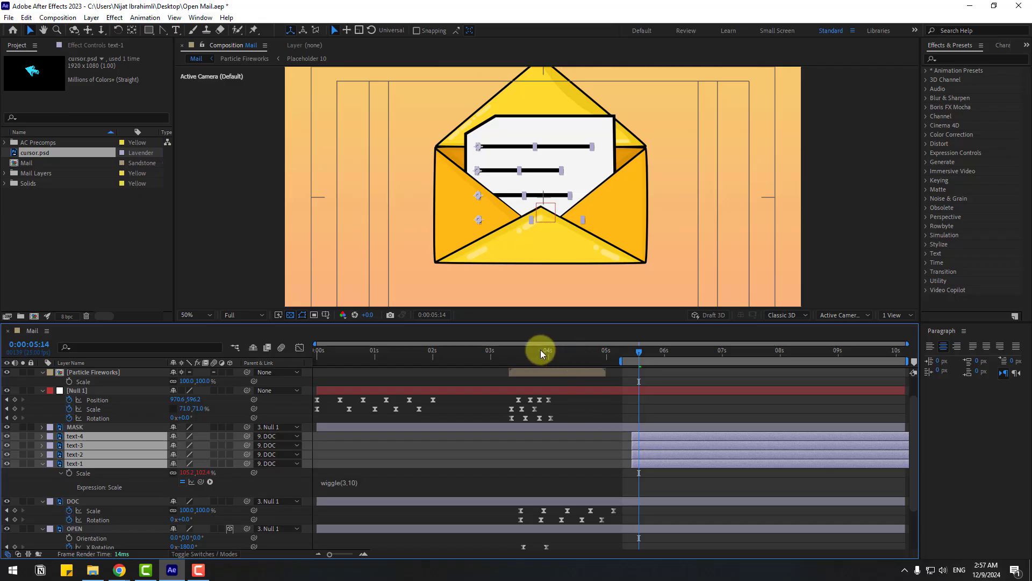
drag(541, 349, 565, 351)
drag(563, 435, 542, 436)
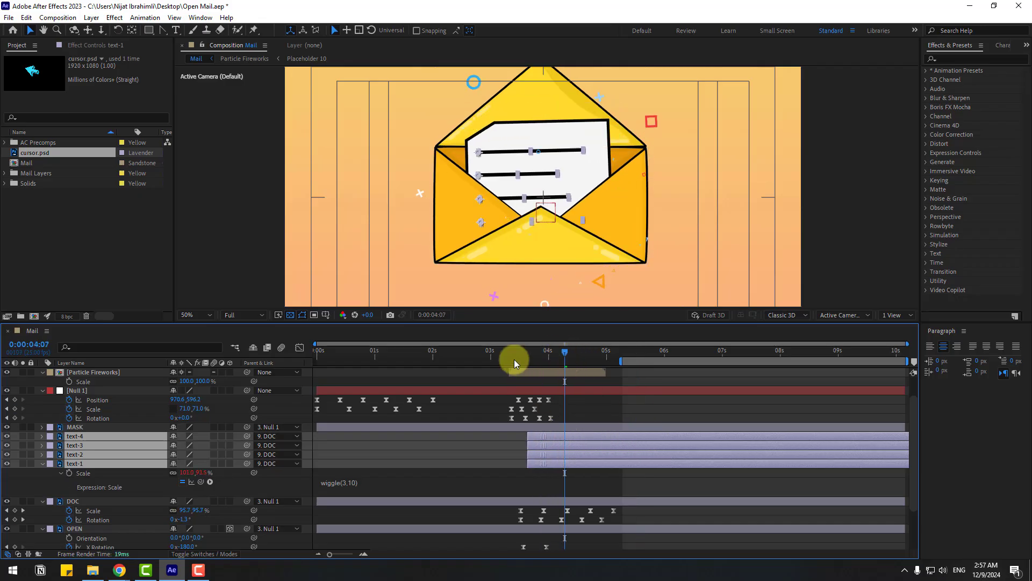
drag(484, 353, 560, 357)
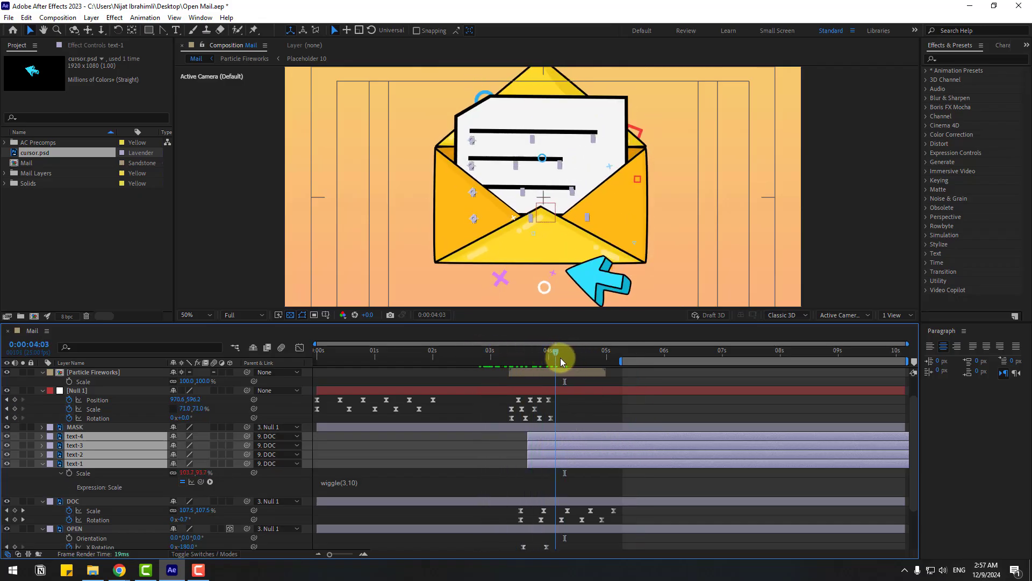